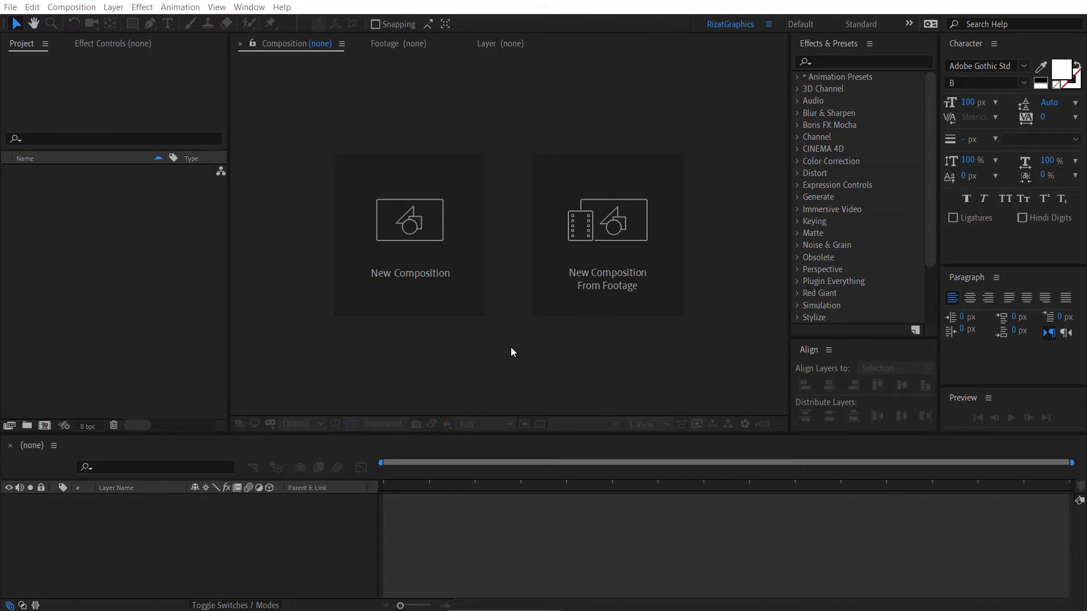
Step: Create a 1920 x 1080 px composition named "Flip Text Animation" at 30 frames per second with a duration of 0:00:05:00
click(416, 304)
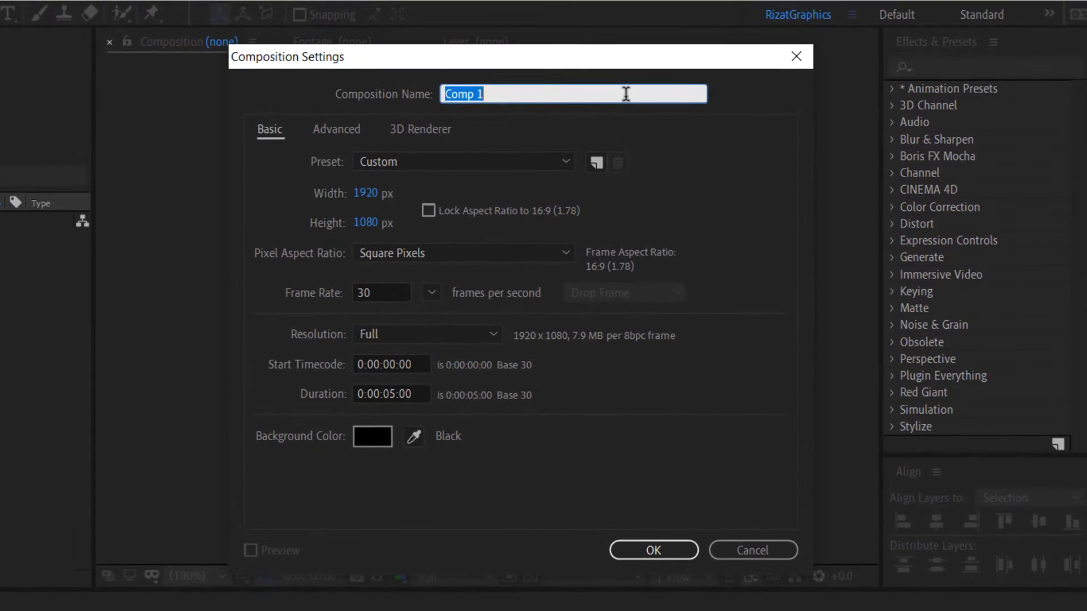
text(Flip Text Animation)
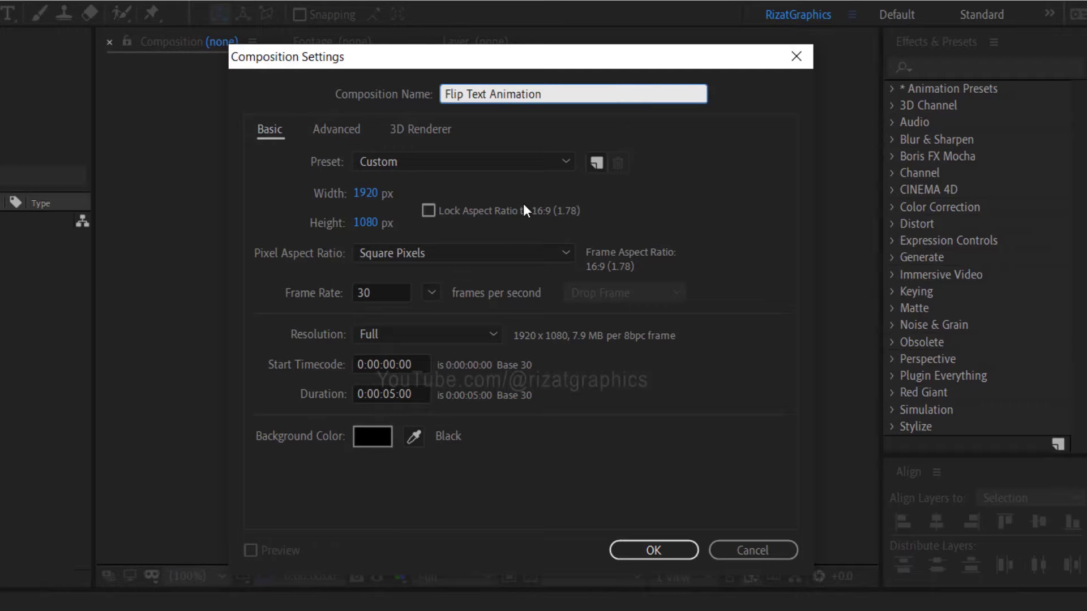
click(390, 193)
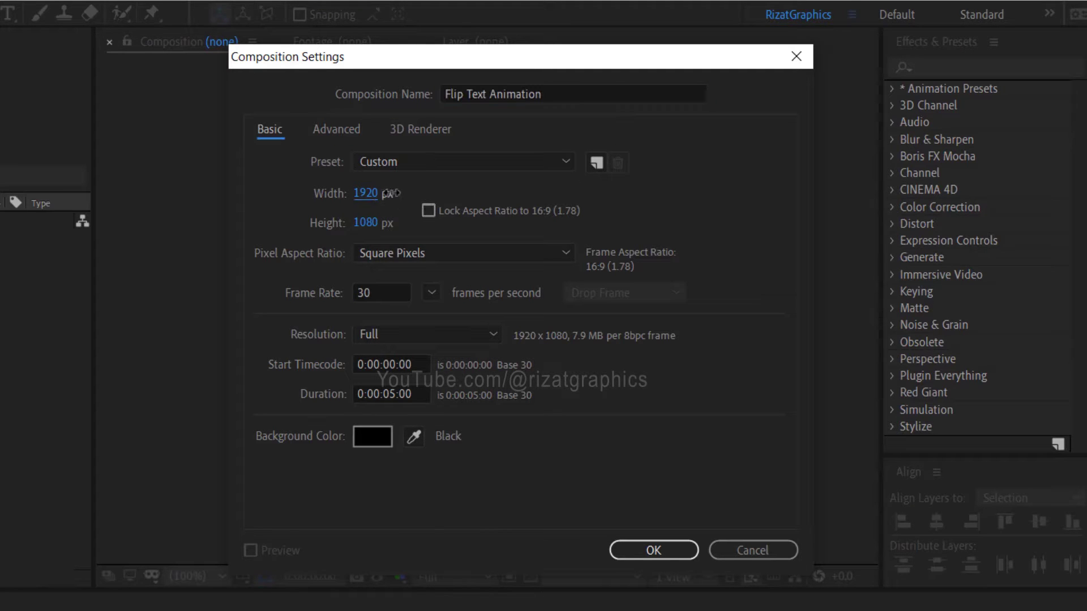
click(391, 226)
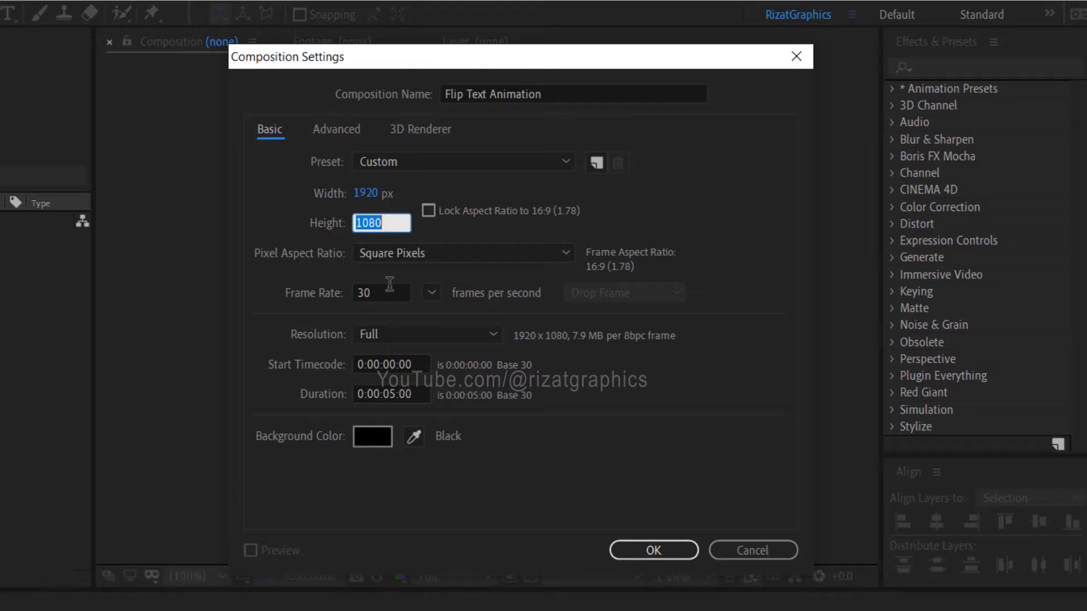
click(389, 293)
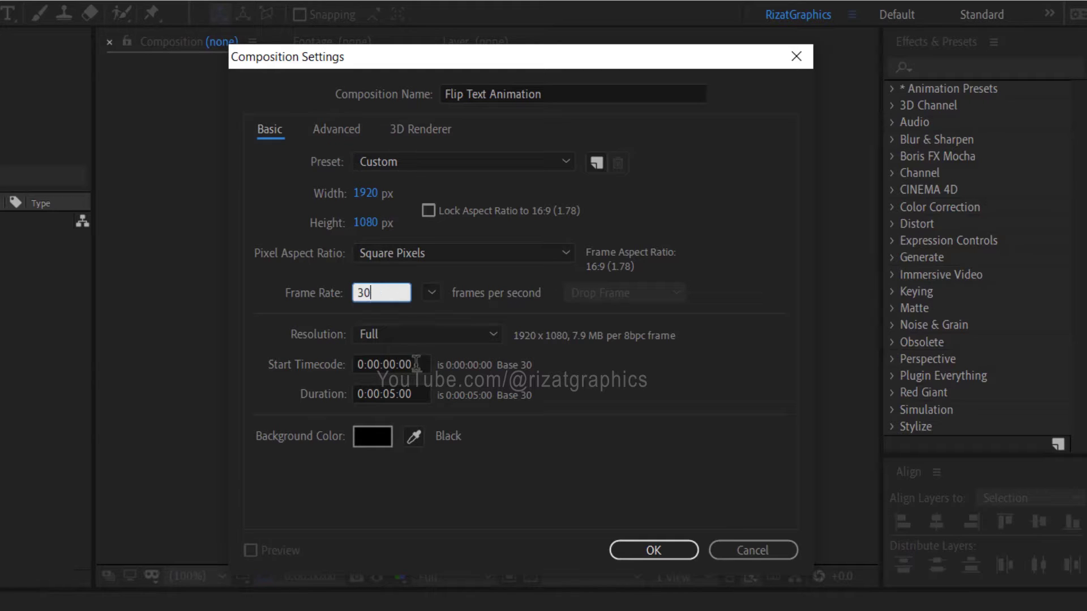
click(420, 394)
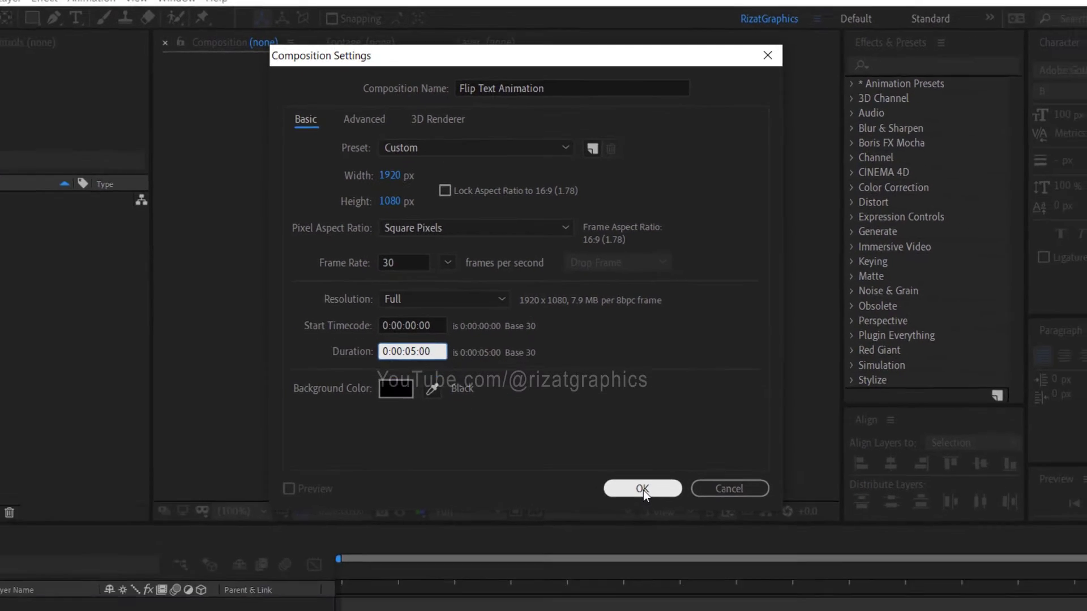
click(654, 550)
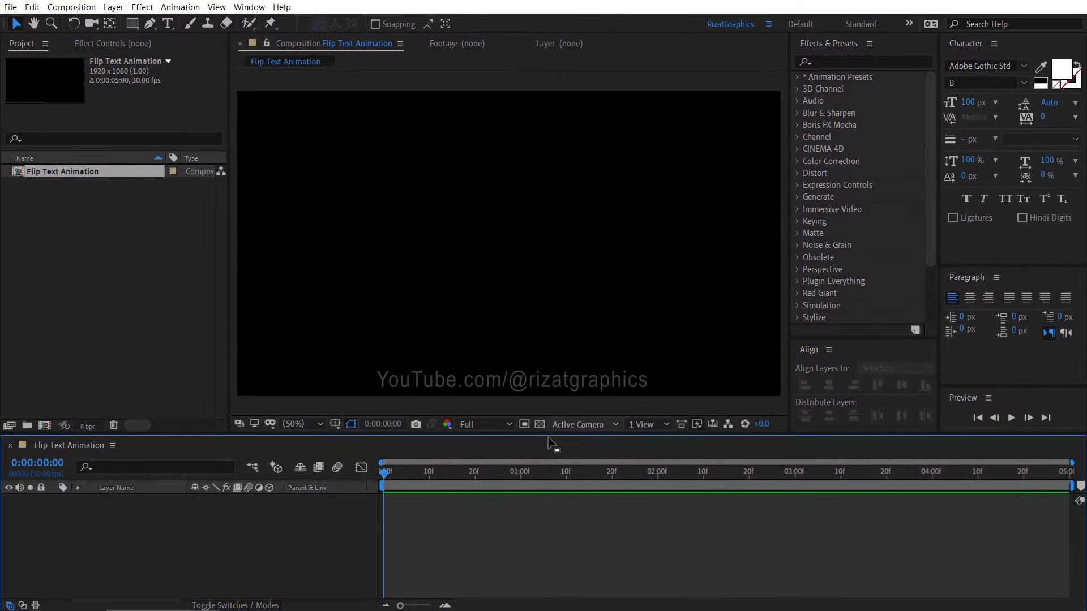
Step: Import the Flipboard Illustrator file as a composition with document-size footage dimensions, and open the Flipboard composition
click(11, 6)
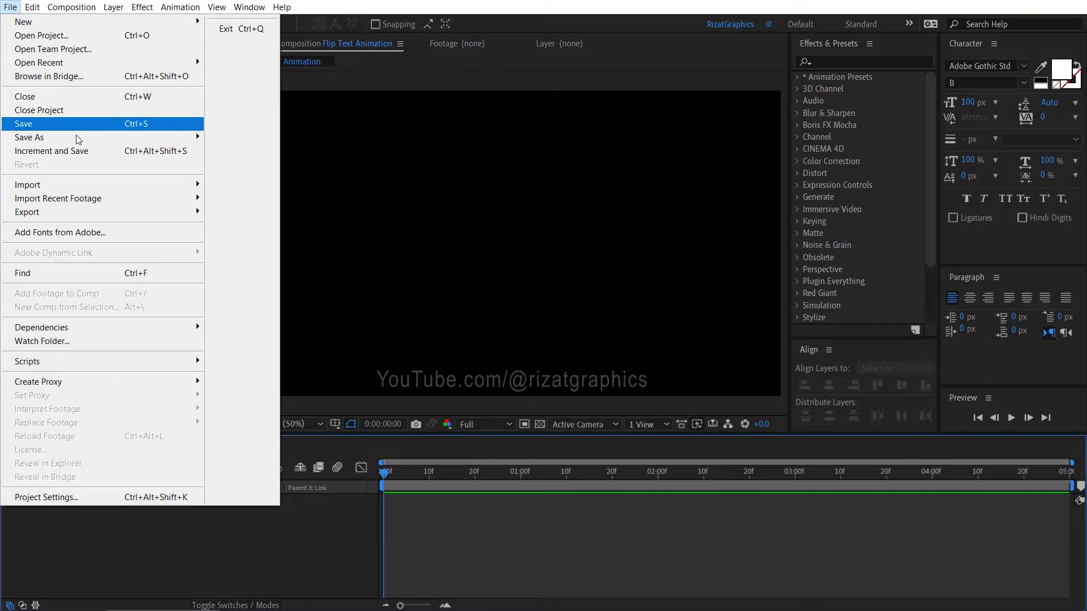
mouse_move(170, 184)
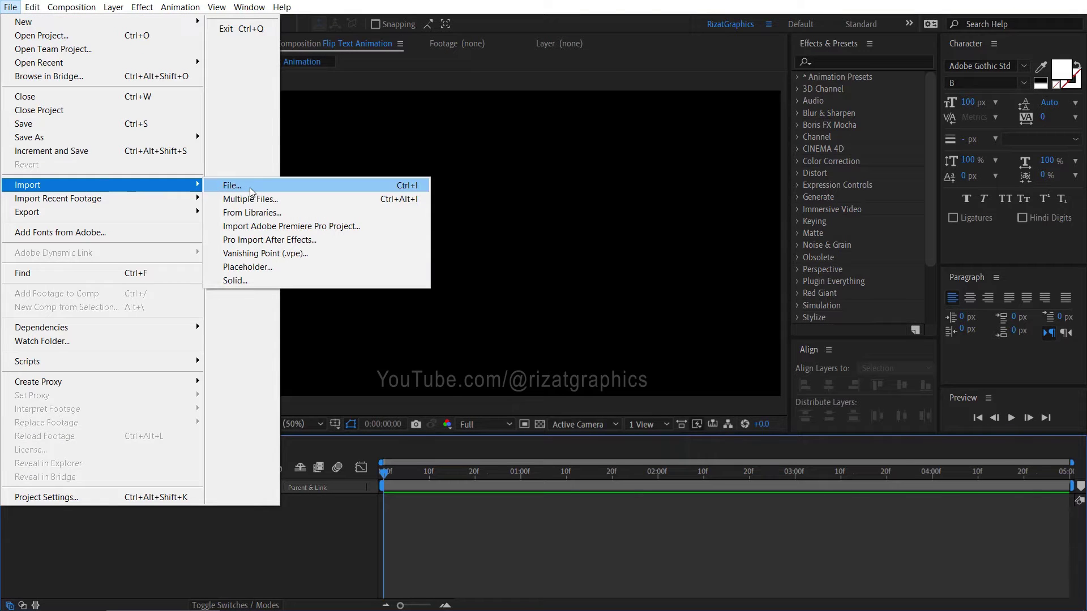
click(250, 188)
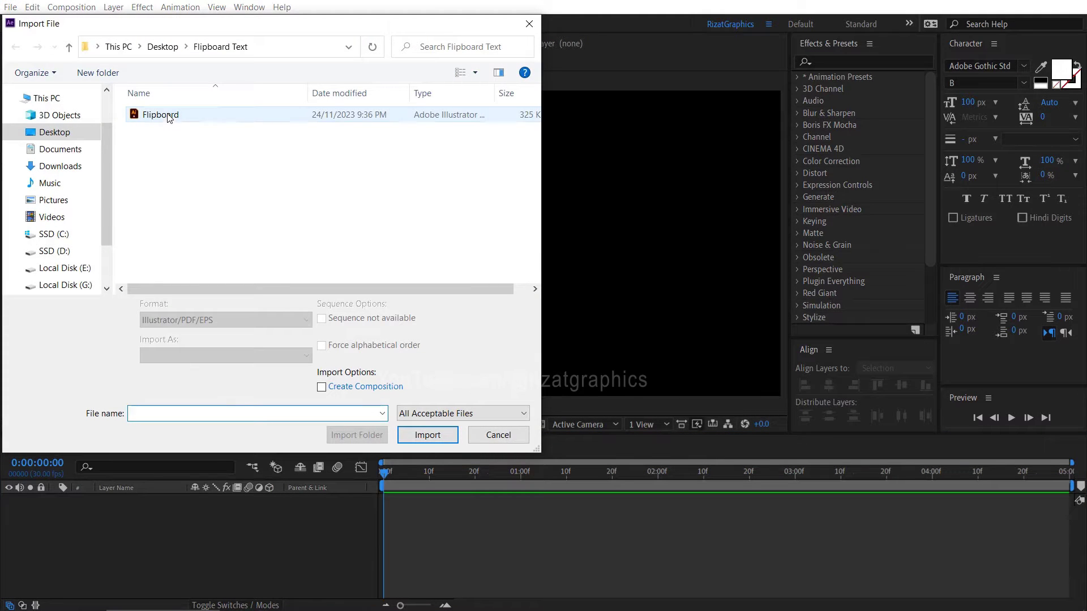
click(164, 115)
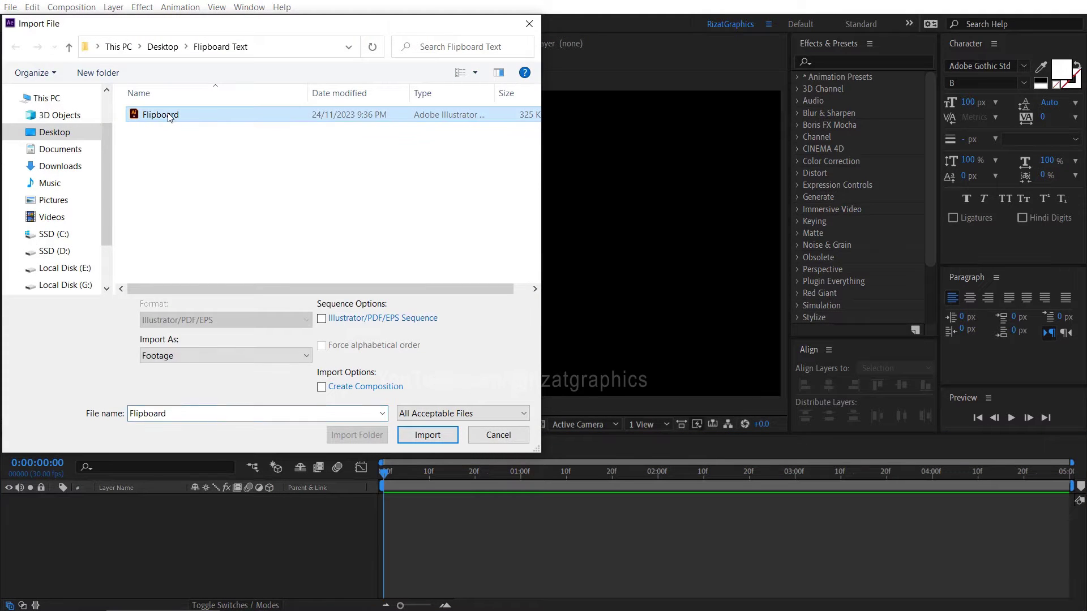
click(426, 435)
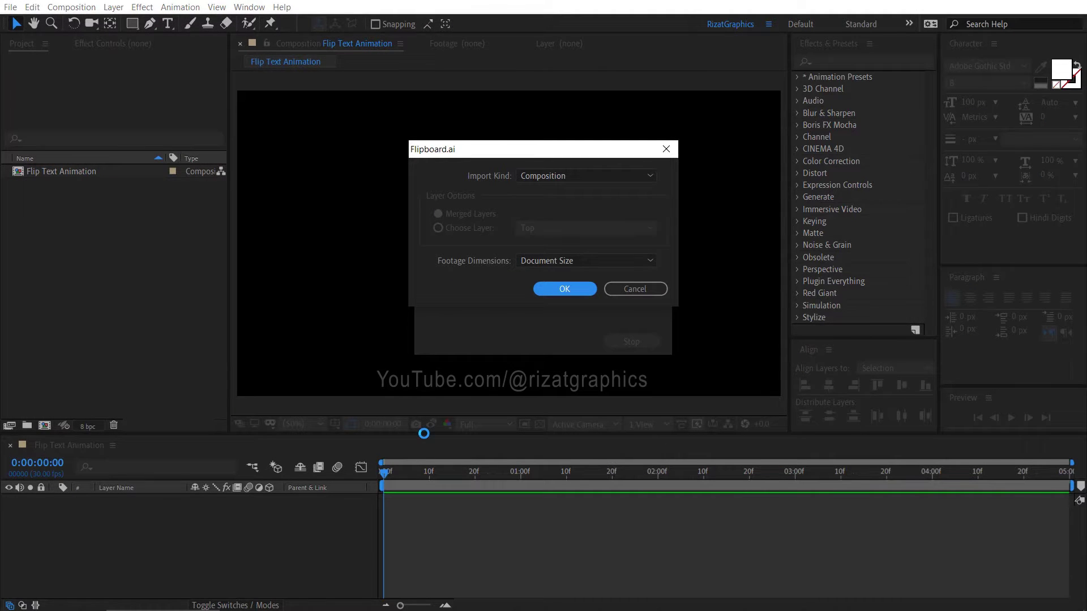
click(552, 287)
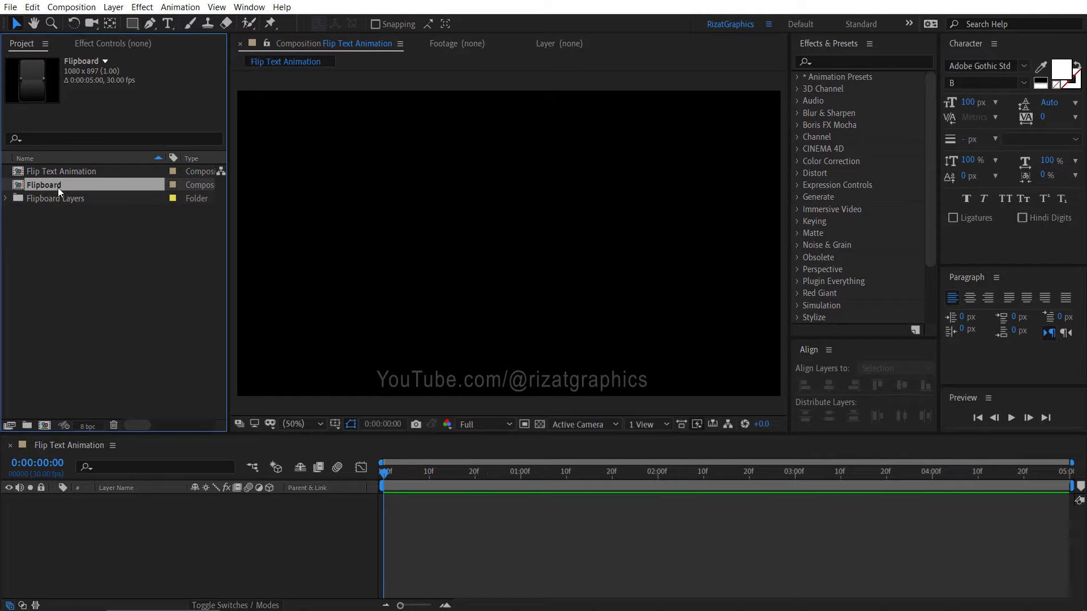
double_click(63, 185)
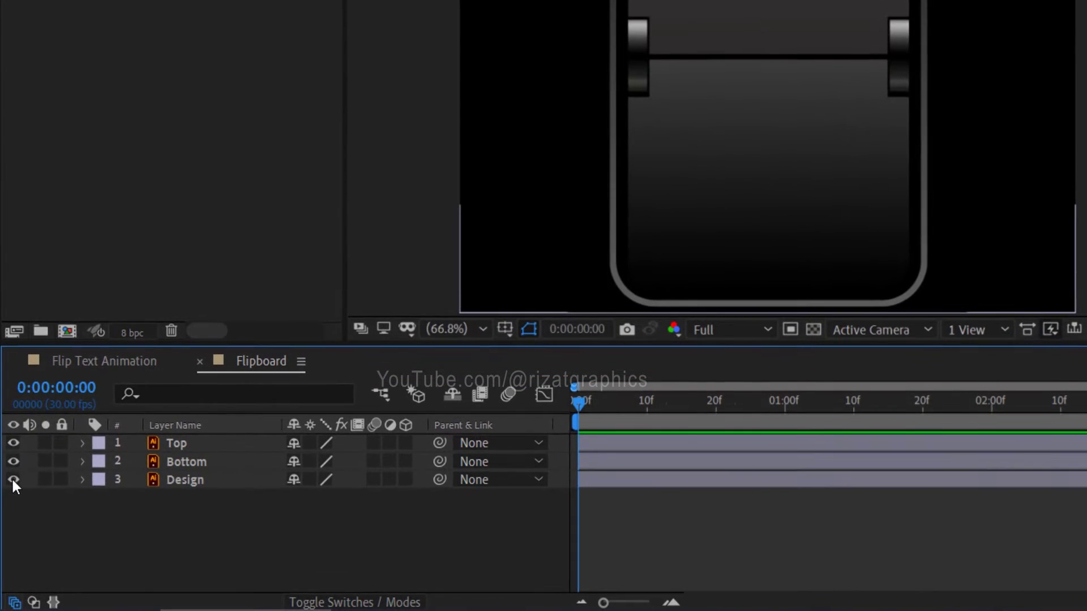
Step: Inspect the artwork by hiding the Design, Bottom and Top layers one by one, and show all three again
click(12, 478)
click(13, 460)
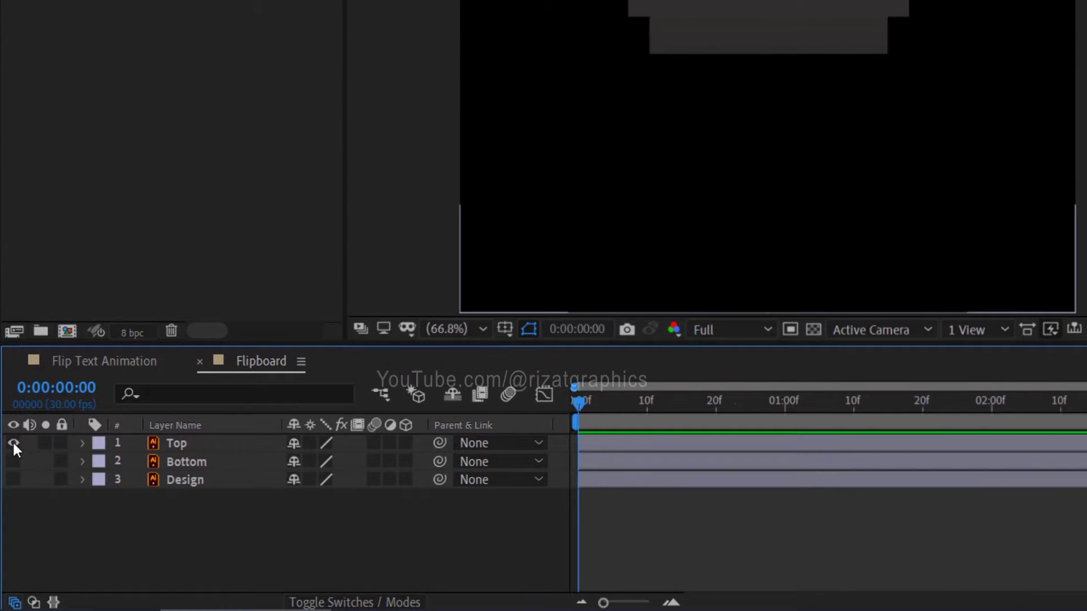
click(12, 441)
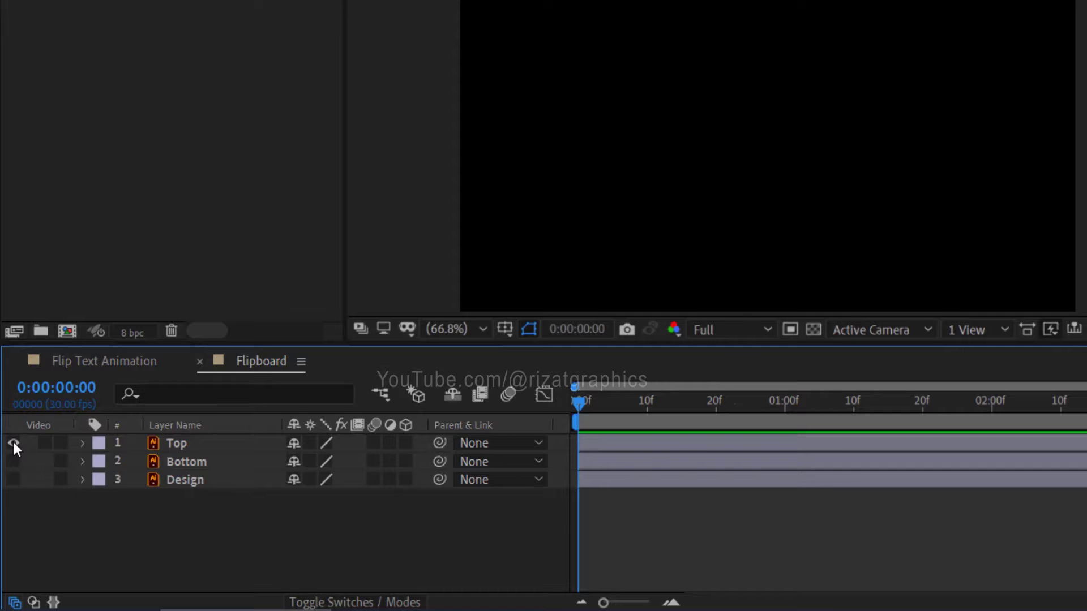
click(13, 442)
click(13, 461)
click(13, 479)
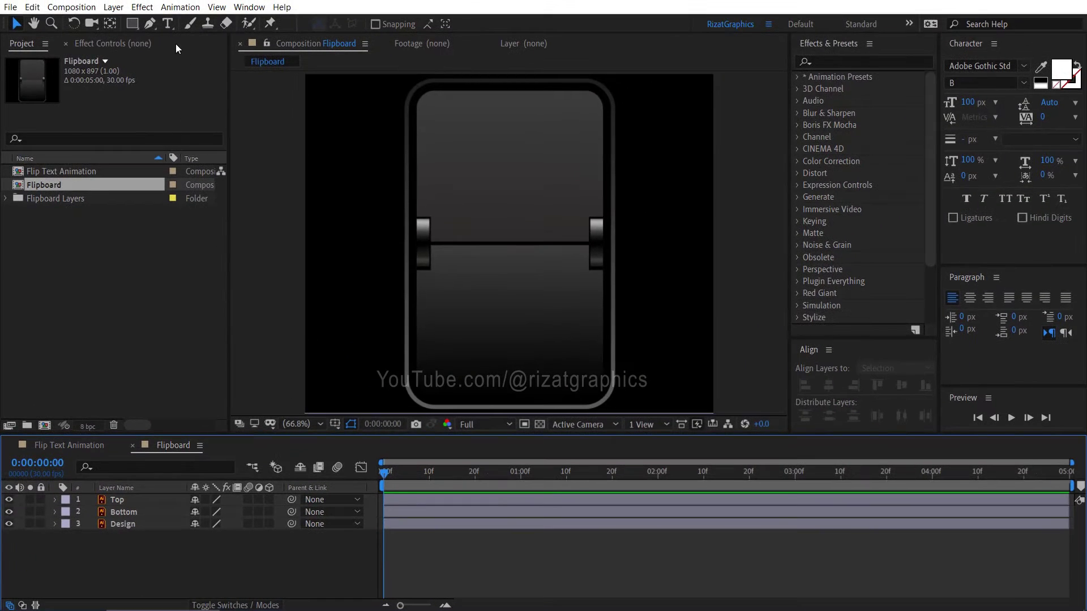
Step: Add a text layer reading "L" over the flipboard and set its font size to 450 px
click(168, 28)
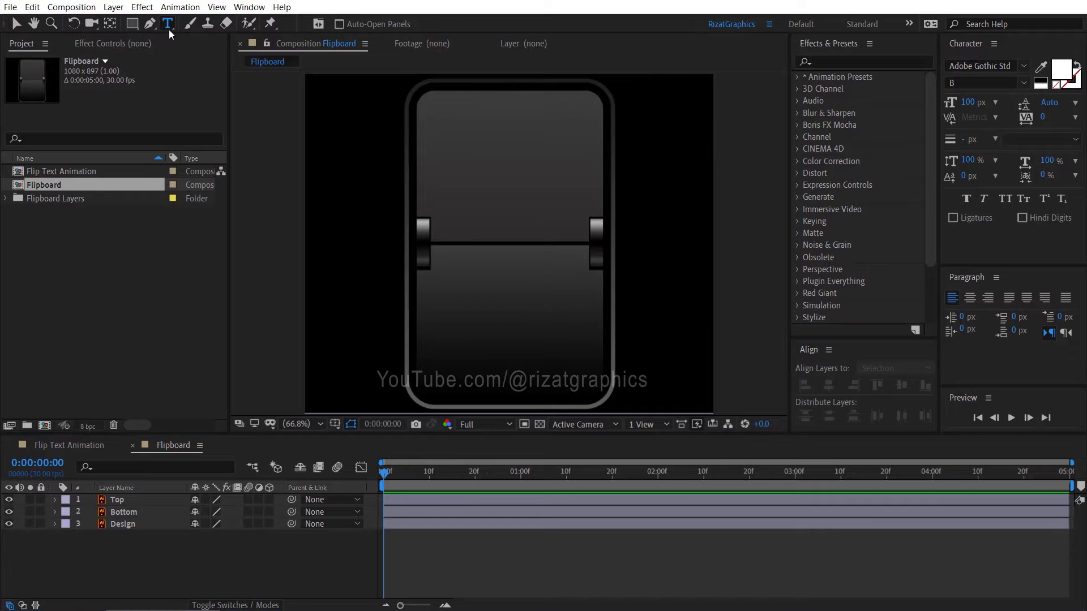
click(473, 275)
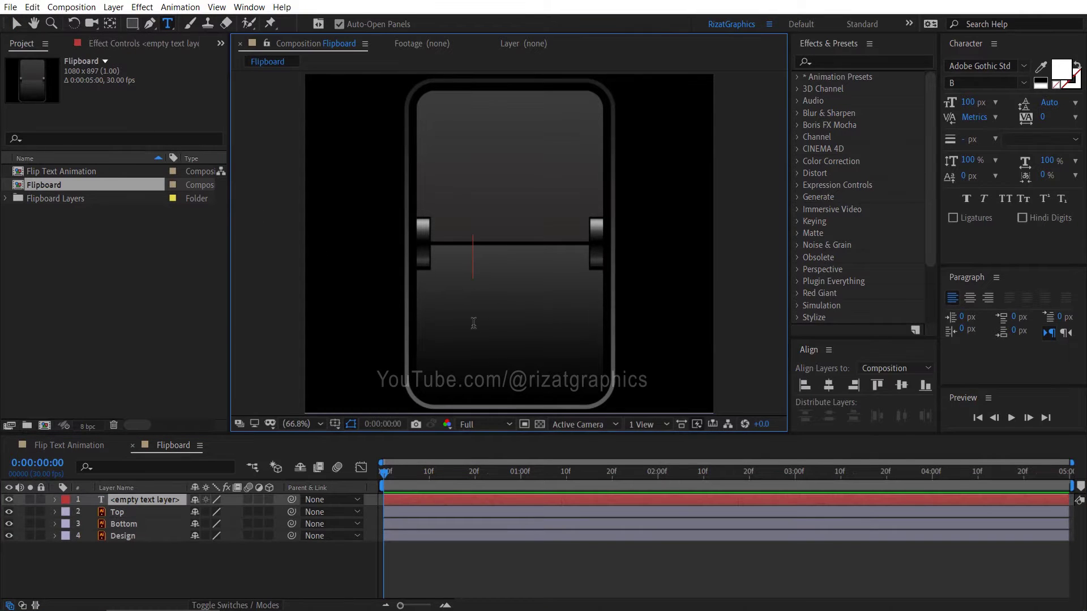
text(L)
key(ctrl+a)
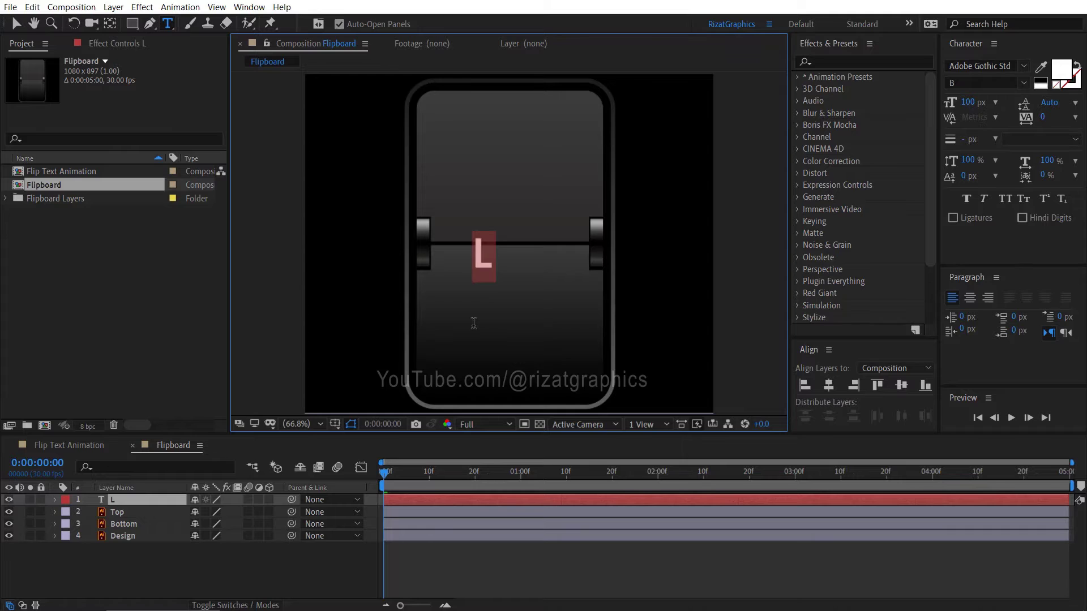
click(969, 103)
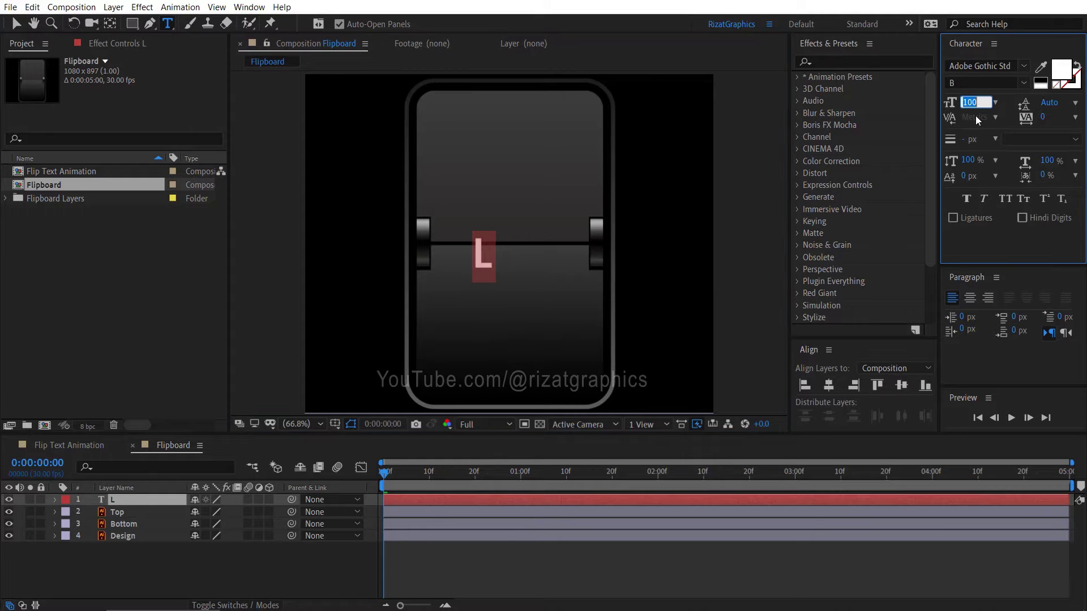
text(450)
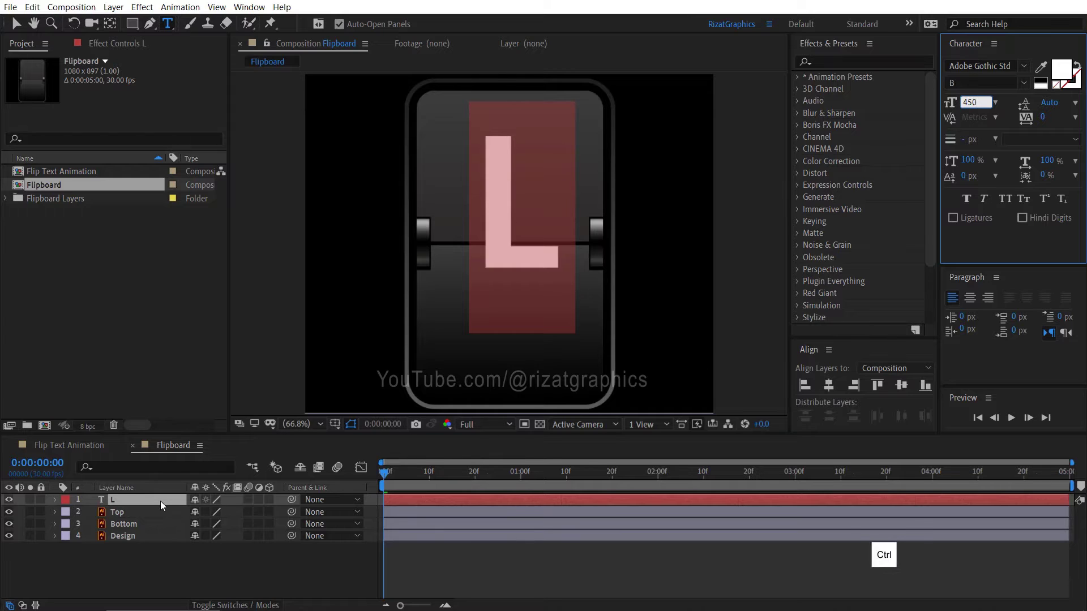
Step: Center the L layer's anchor point on the letter and align the layer horizontally and vertically to the composition's center
key(ctrl+alt+Home)
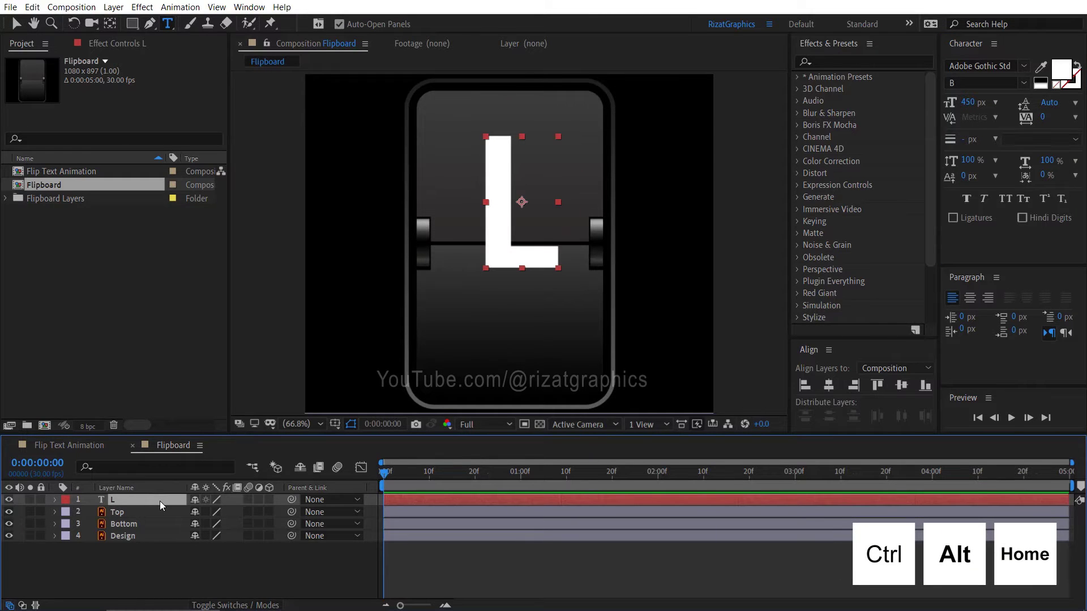
click(829, 386)
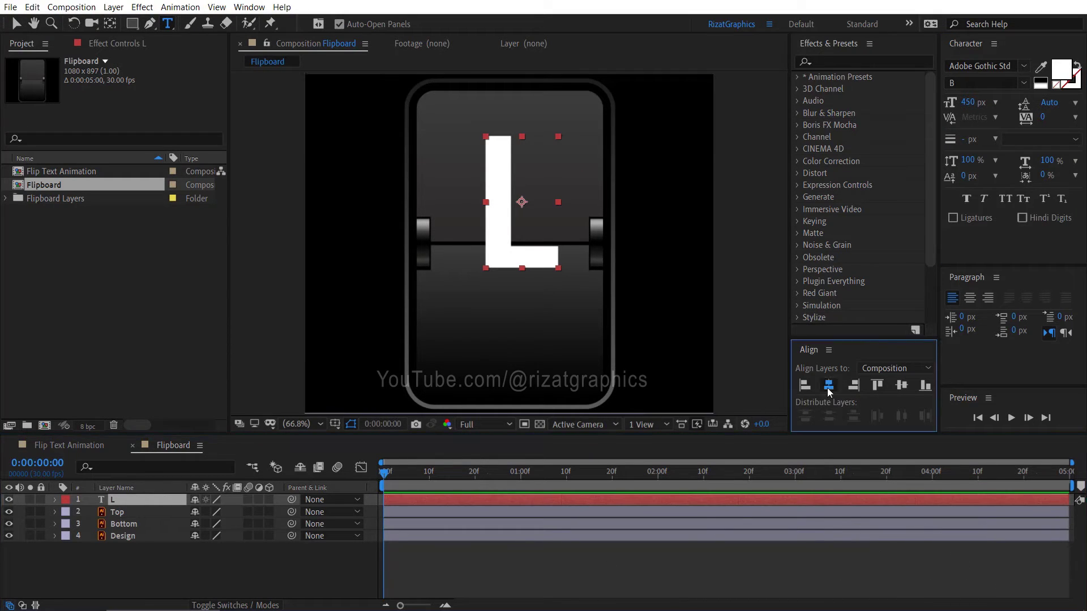
click(903, 387)
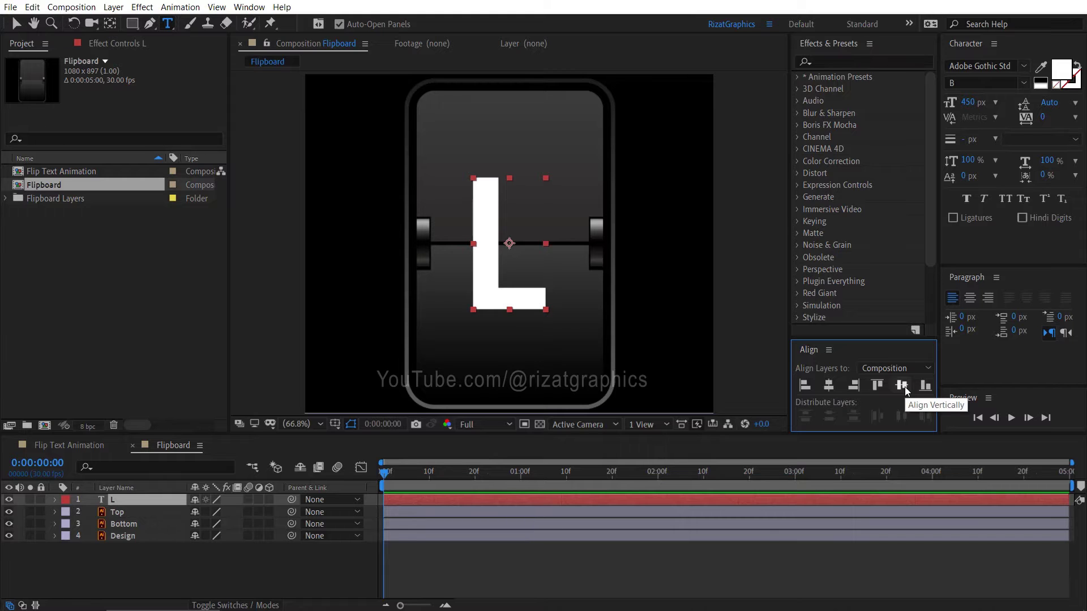
Step: Duplicate the Top layer twice and move both copies above the L text layer
key(ctrl+d)
click(154, 509)
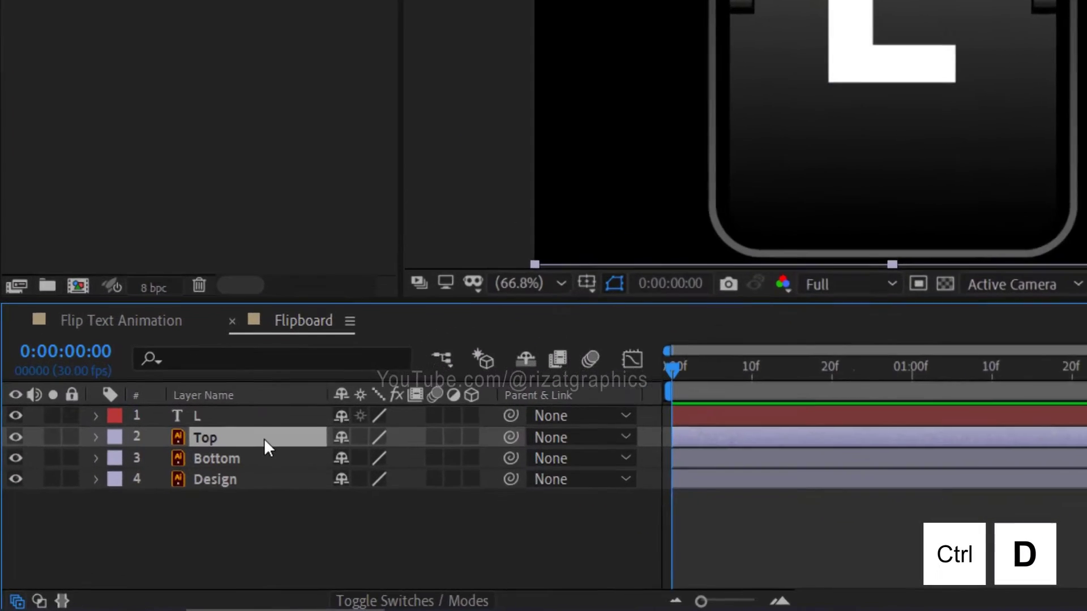
key(ctrl+d)
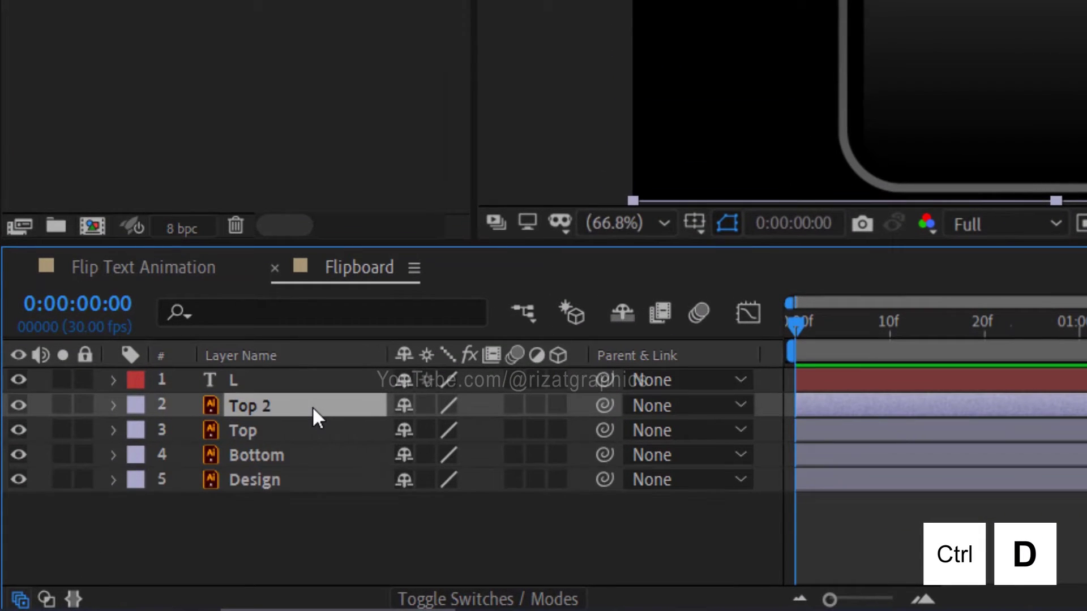
key(ctrl+d)
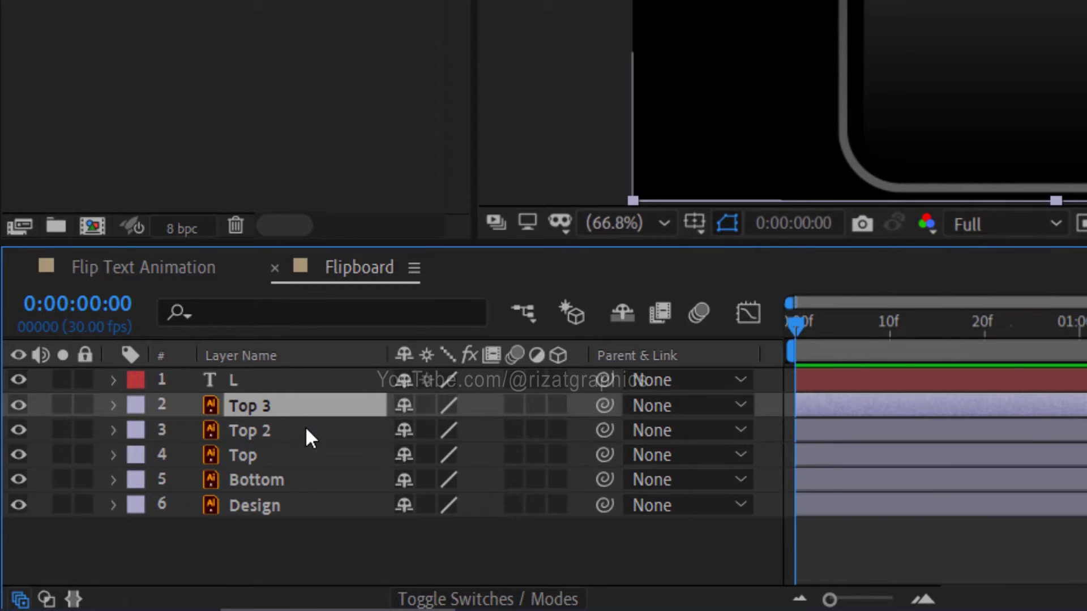
ctrl+click(306, 430)
drag(293, 406, 294, 379)
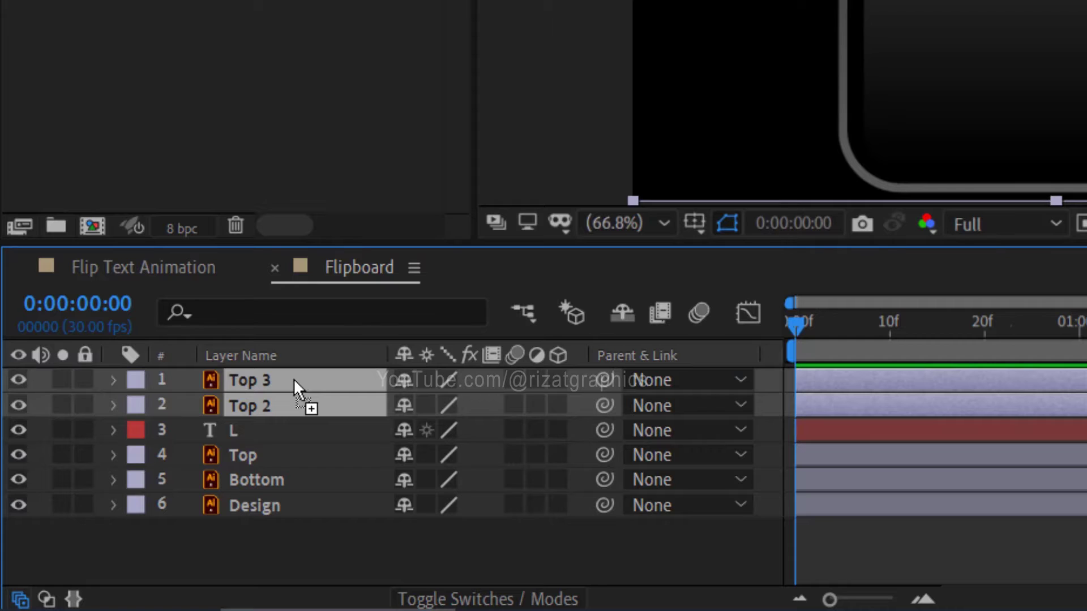
Step: Set the L text layer's track matte to Alpha Matte "Top 2"
click(290, 441)
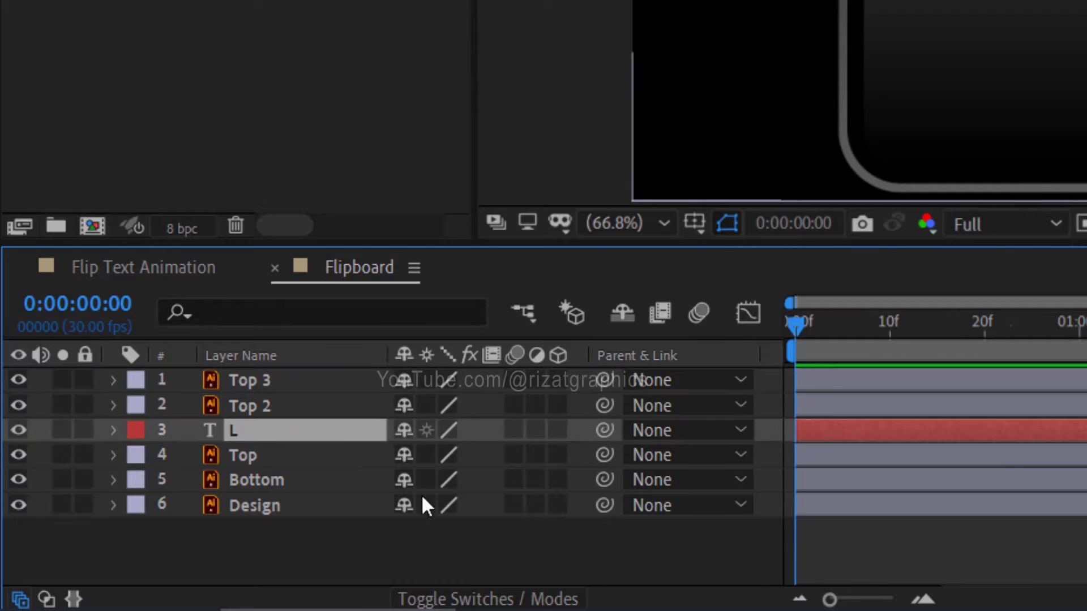
click(448, 600)
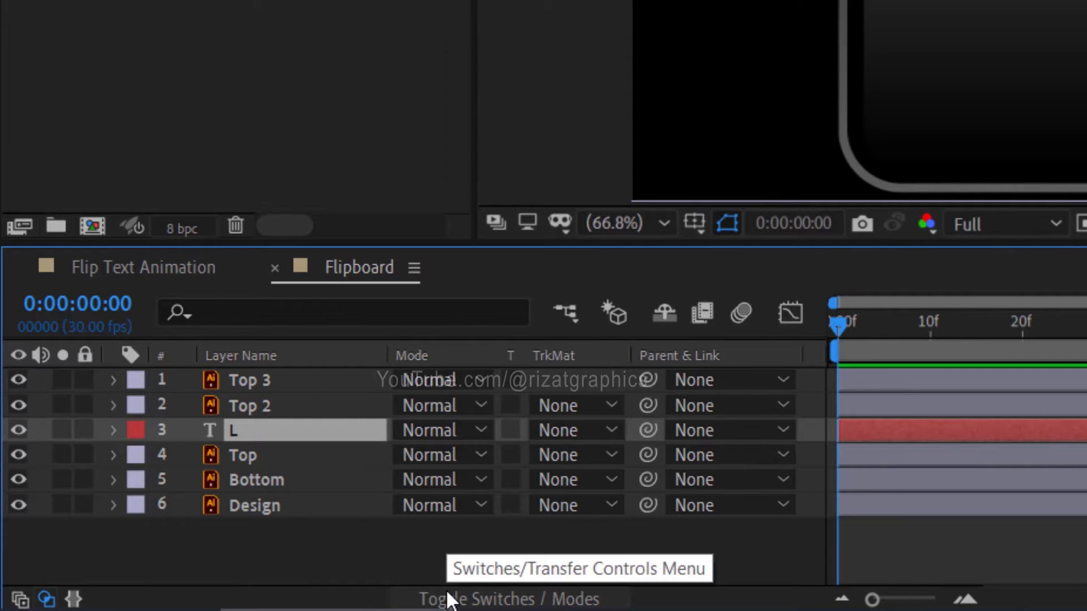
click(555, 433)
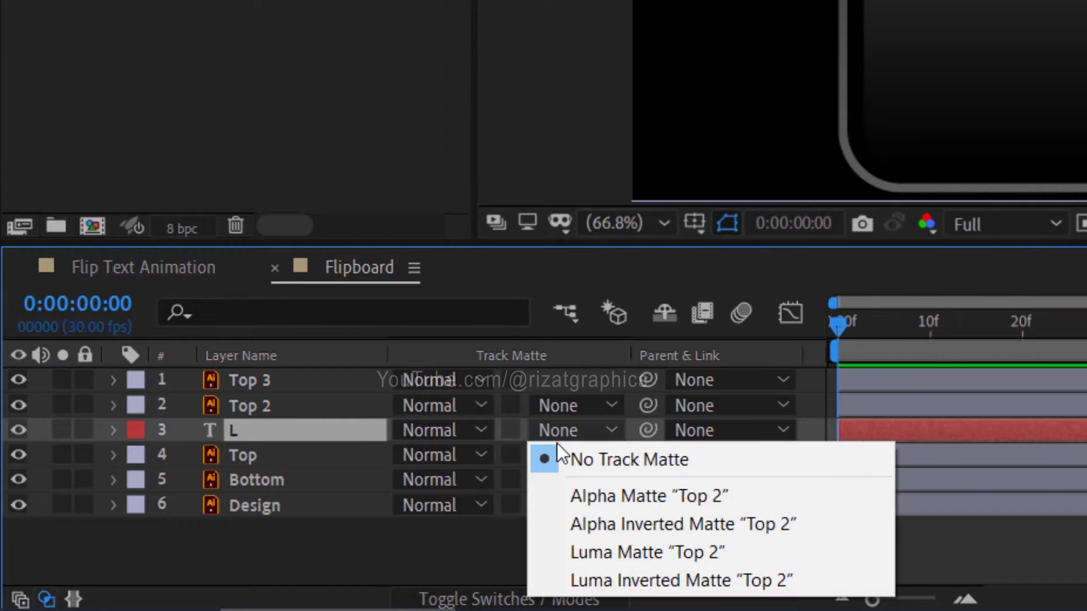
click(558, 497)
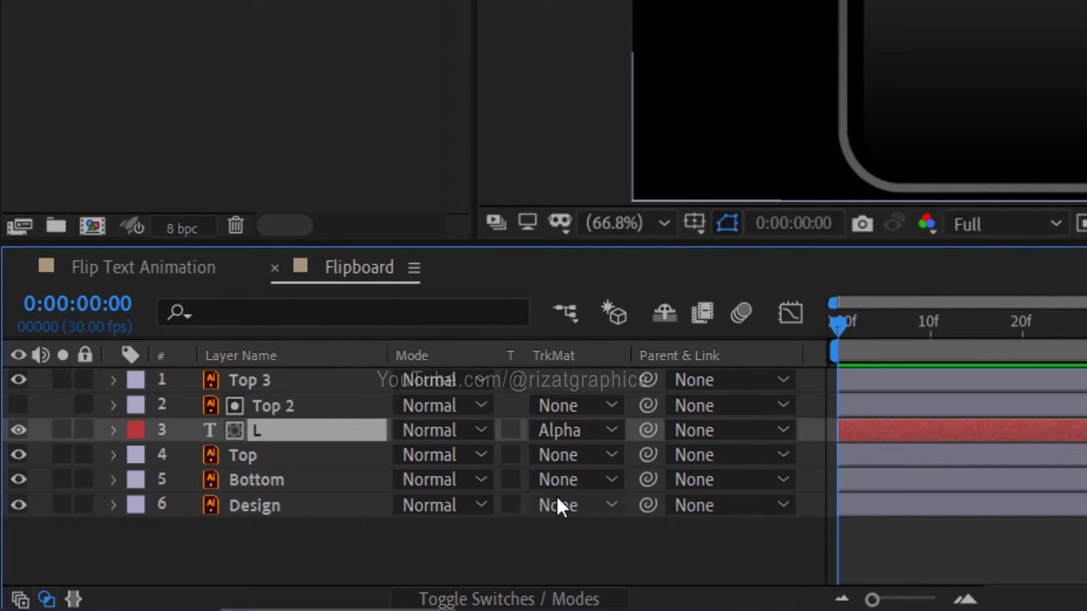
Step: Pre-compose the Top 2, L and Top layers into a new composition named "L1"
click(288, 407)
shift+click(282, 456)
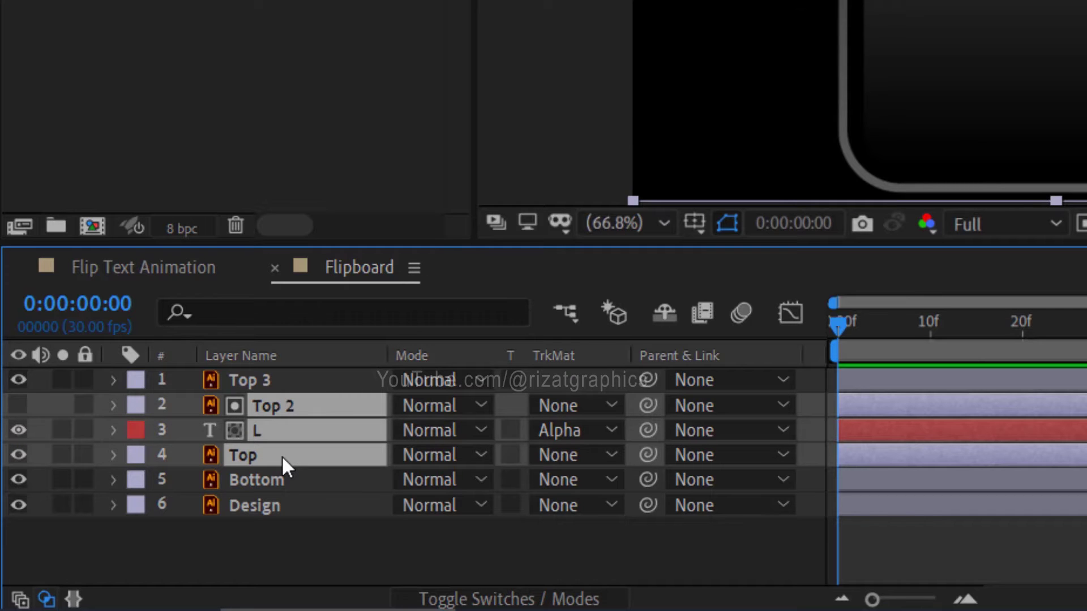
right_click(281, 455)
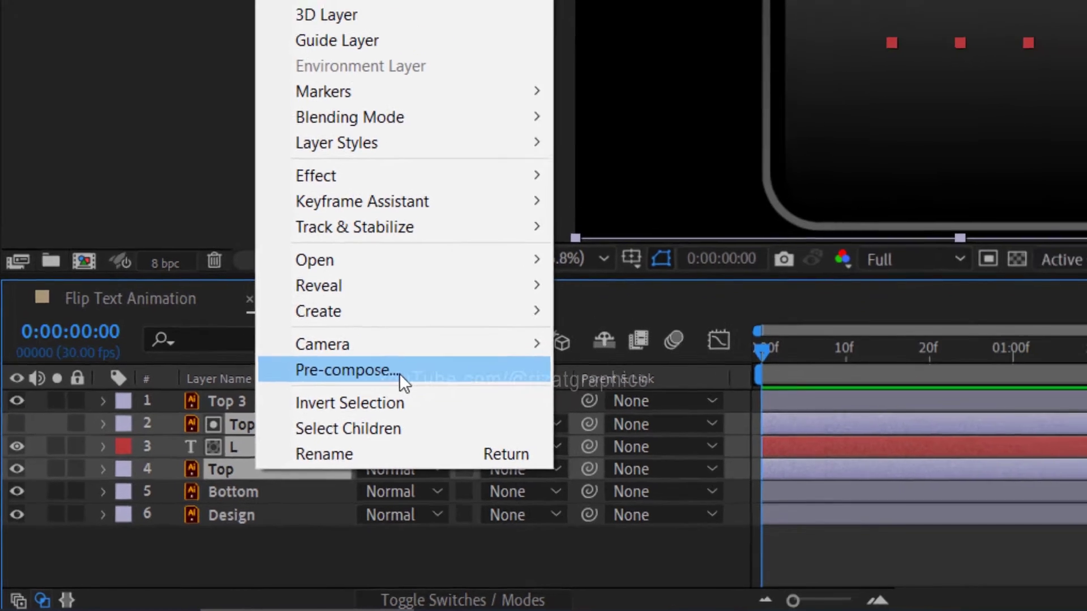
click(399, 371)
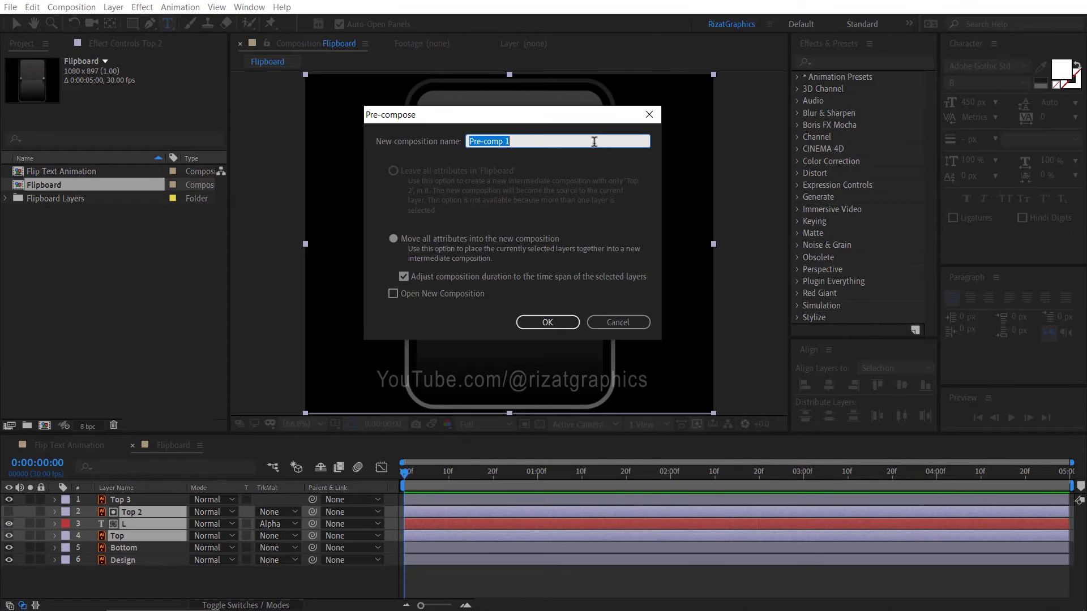
text(L1)
click(557, 322)
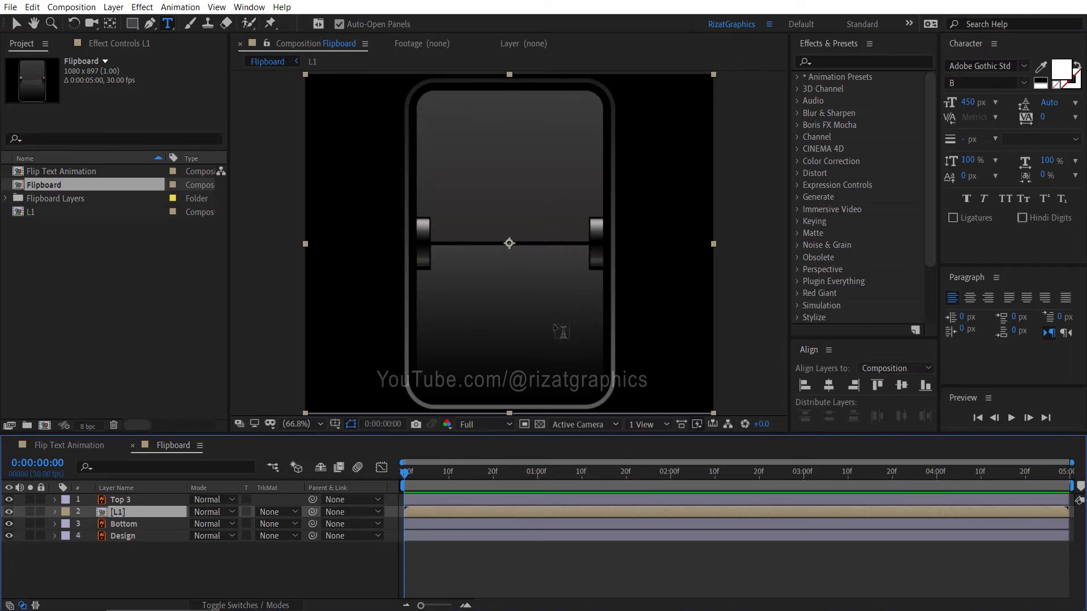
Step: Add another text layer reading "L", center its anchor point on the letter and center it in the composition both ways
click(463, 308)
text(L)
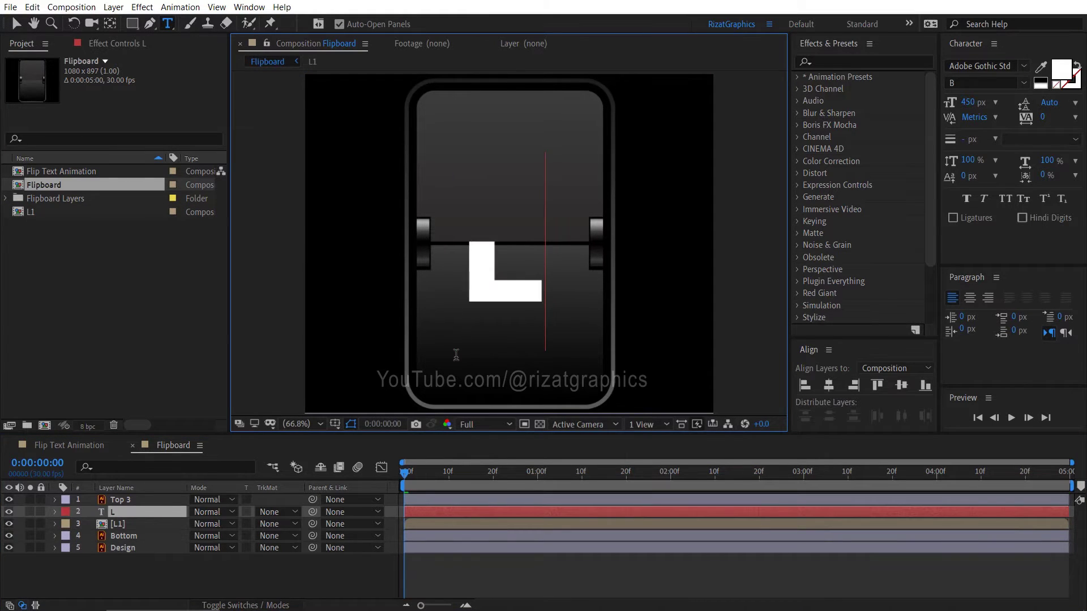
click(170, 511)
key(ctrl+alt+Home)
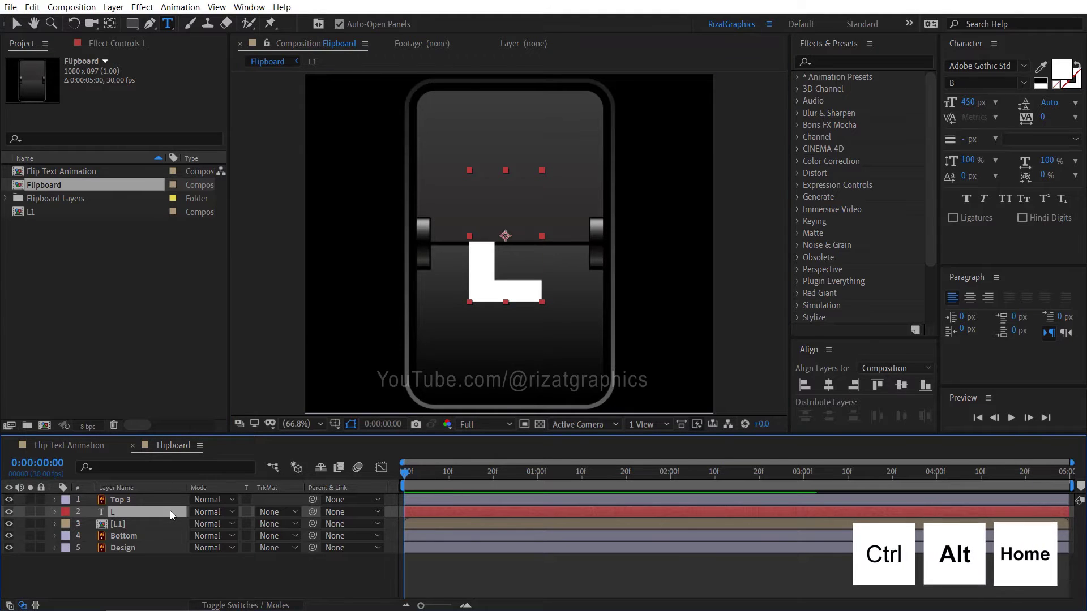
click(828, 386)
click(901, 390)
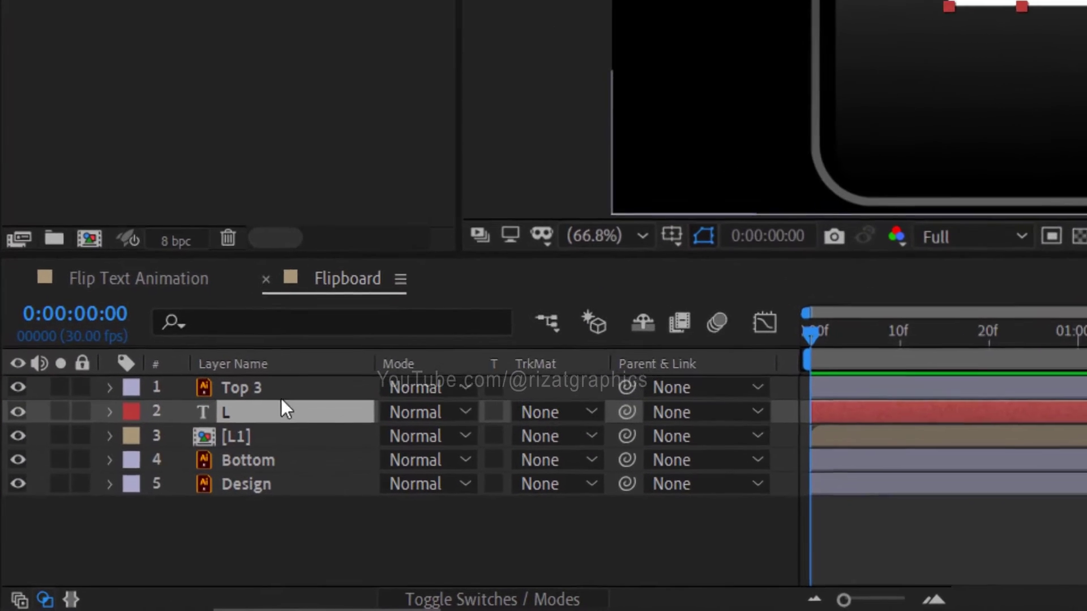
Step: Move the L text layer below L1, duplicate the Bottom layer twice and place one copy directly above L
drag(226, 444, 226, 469)
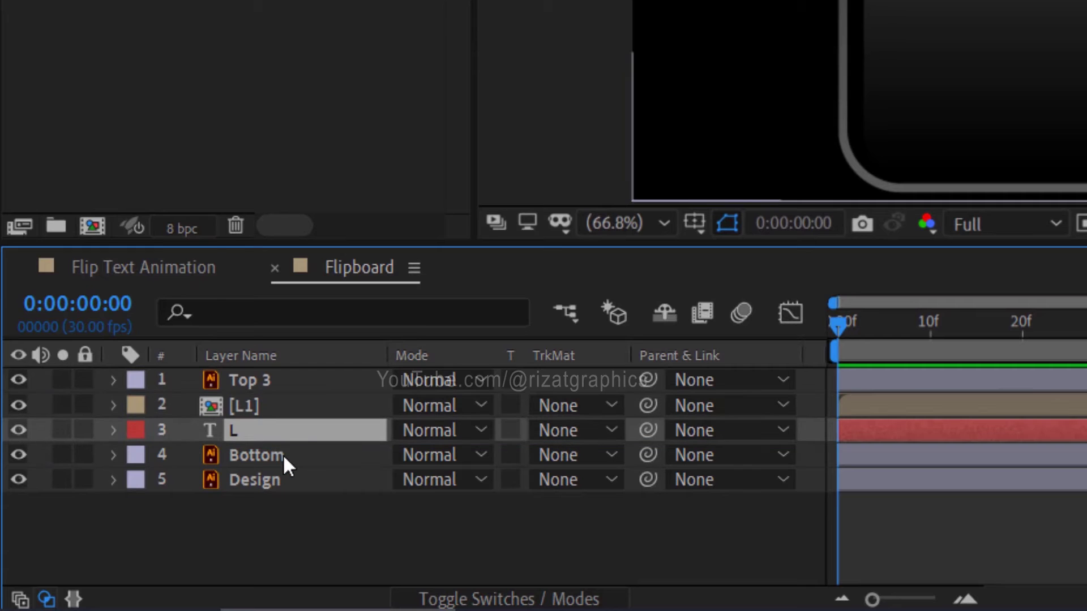
click(283, 454)
key(ctrl+d)
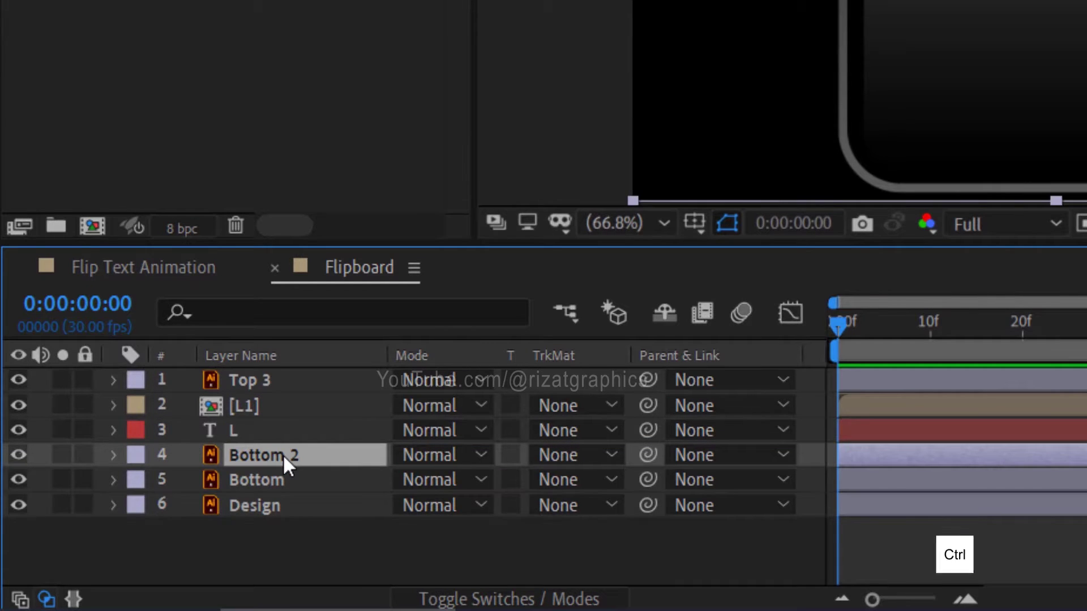
key(ctrl+d)
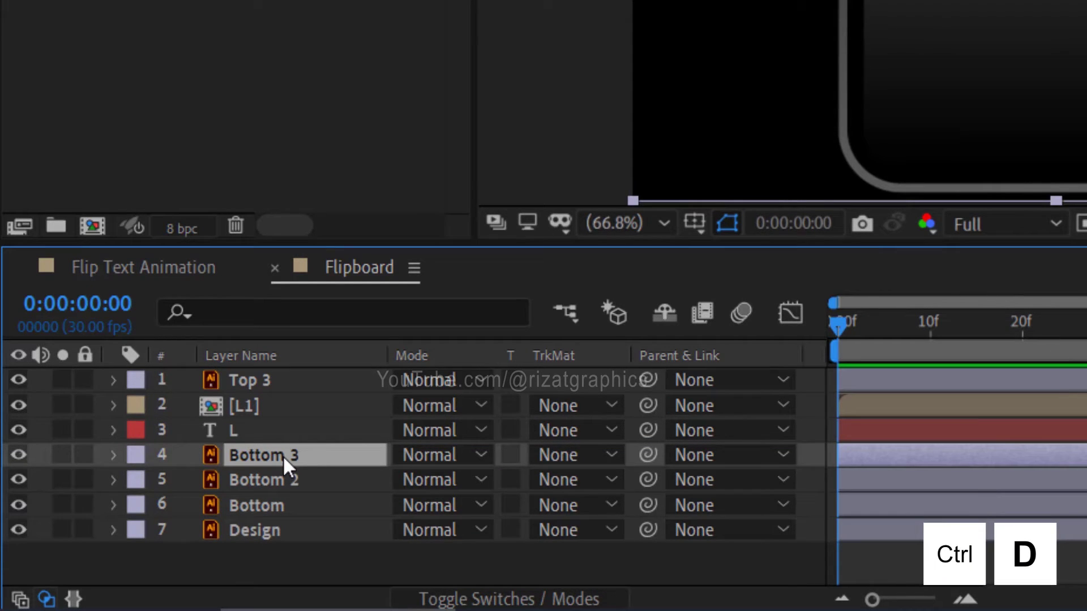
drag(283, 456, 282, 427)
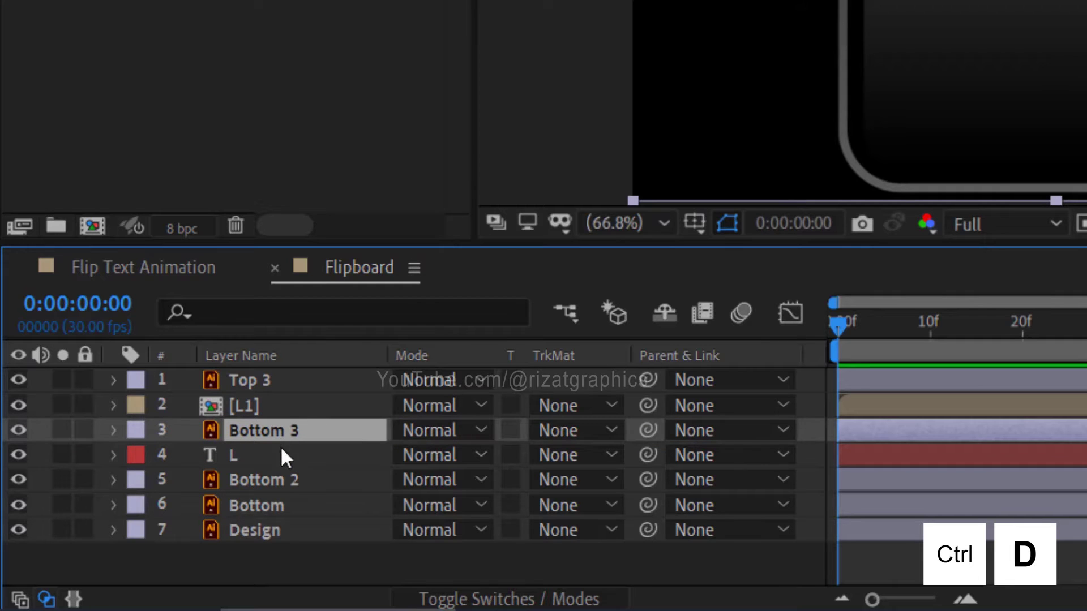
Step: Set the L text layer's track matte to Alpha Matte "Bottom 3"
click(279, 449)
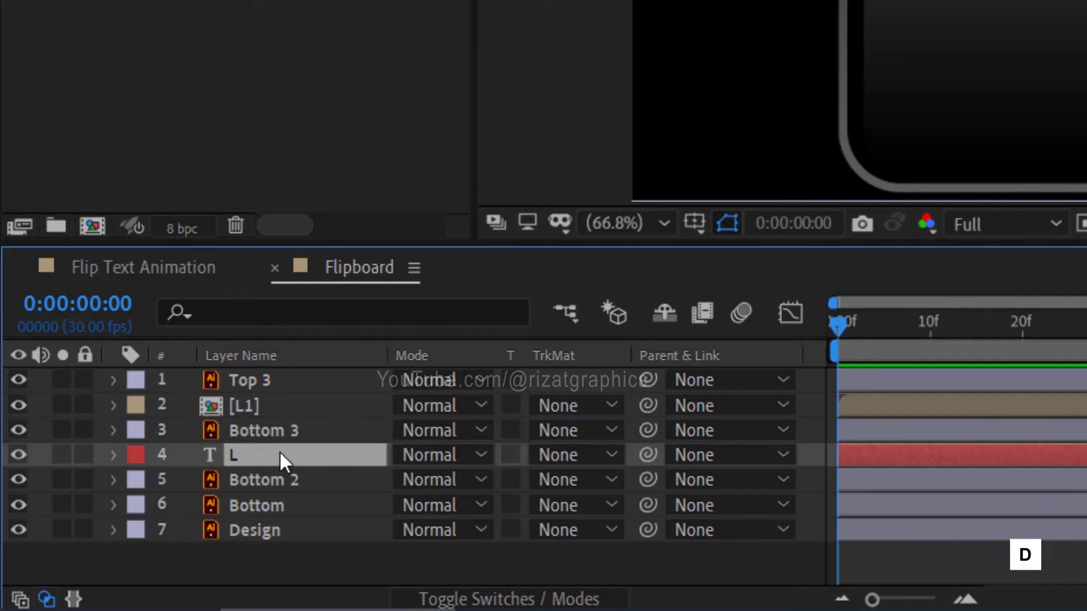
click(573, 456)
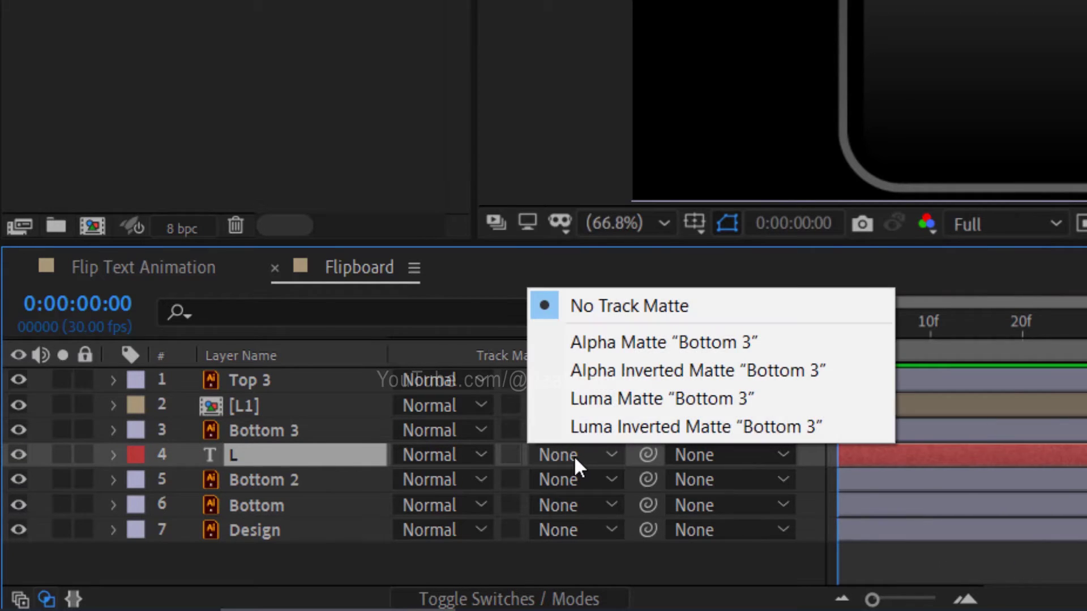
click(578, 348)
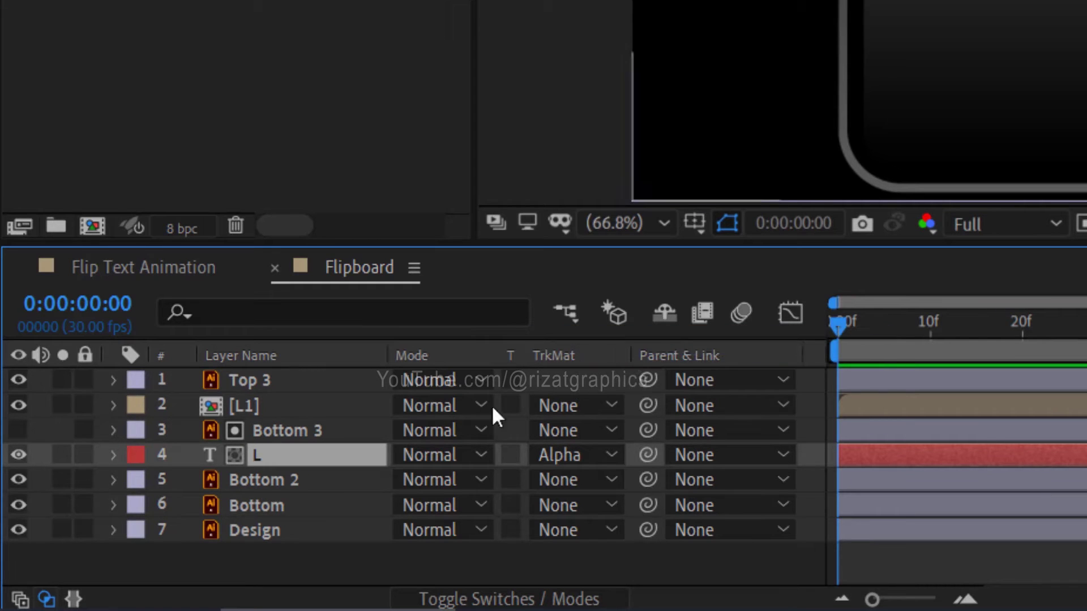
Step: Pre-compose the Bottom 3, L and Bottom 2 layers into a new composition named "L2"
ctrl+click(292, 433)
ctrl+click(288, 476)
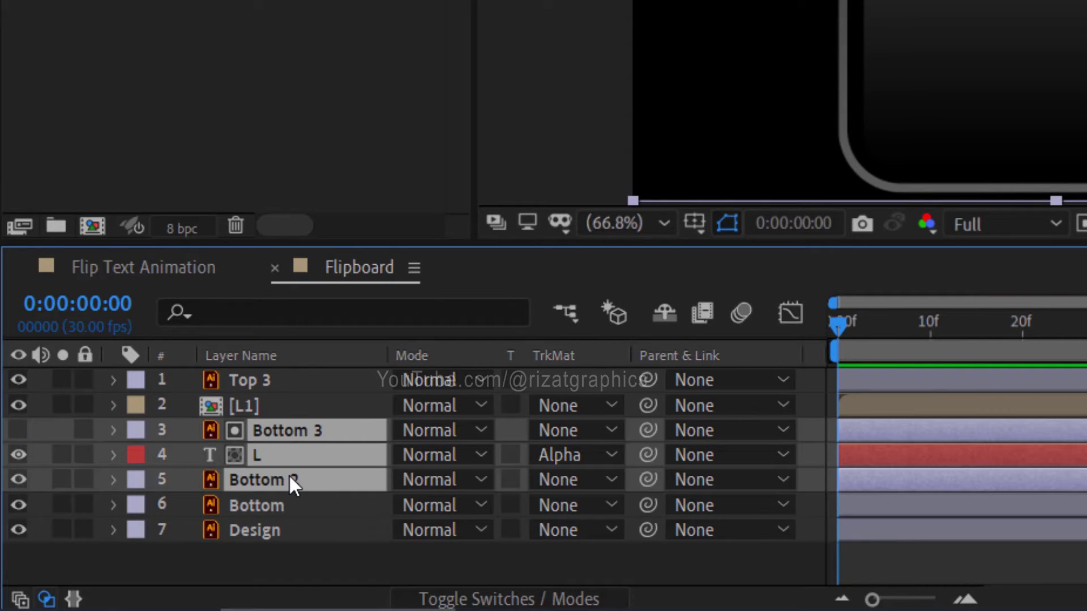
right_click(290, 479)
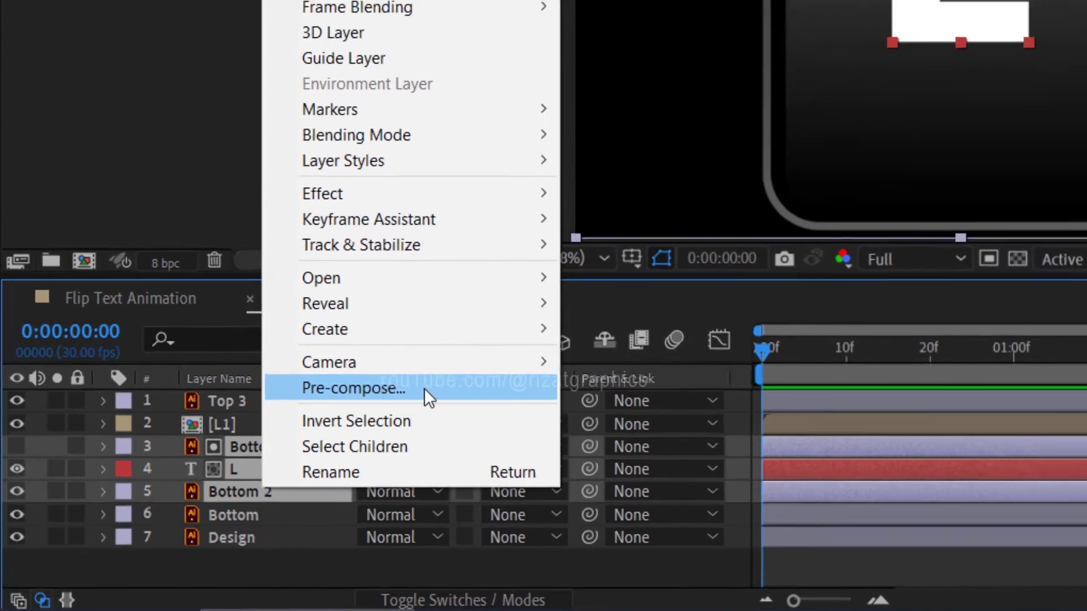
click(424, 389)
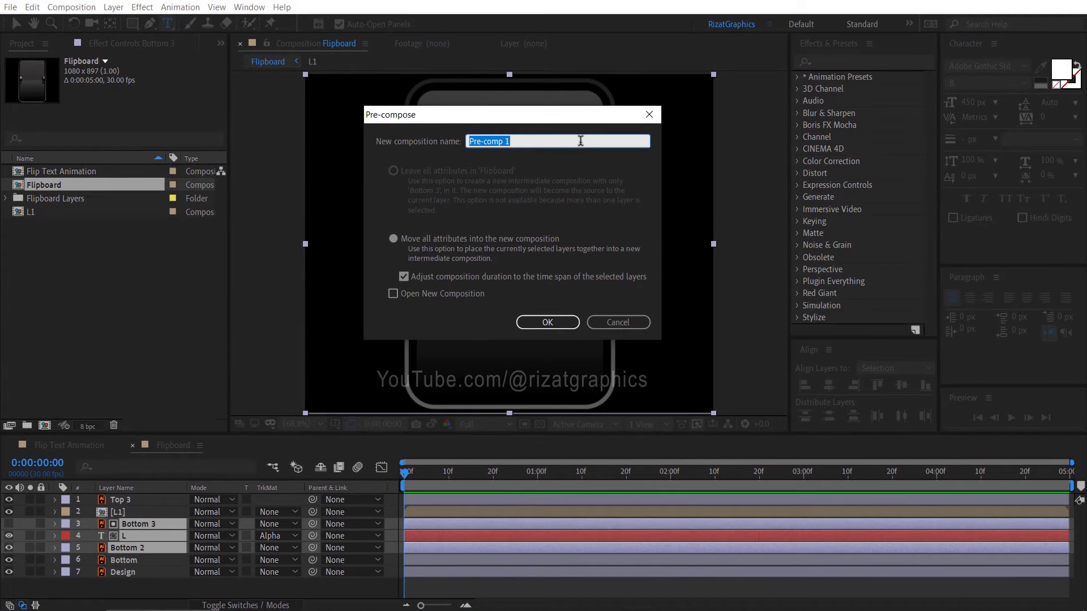
text(L2)
click(547, 323)
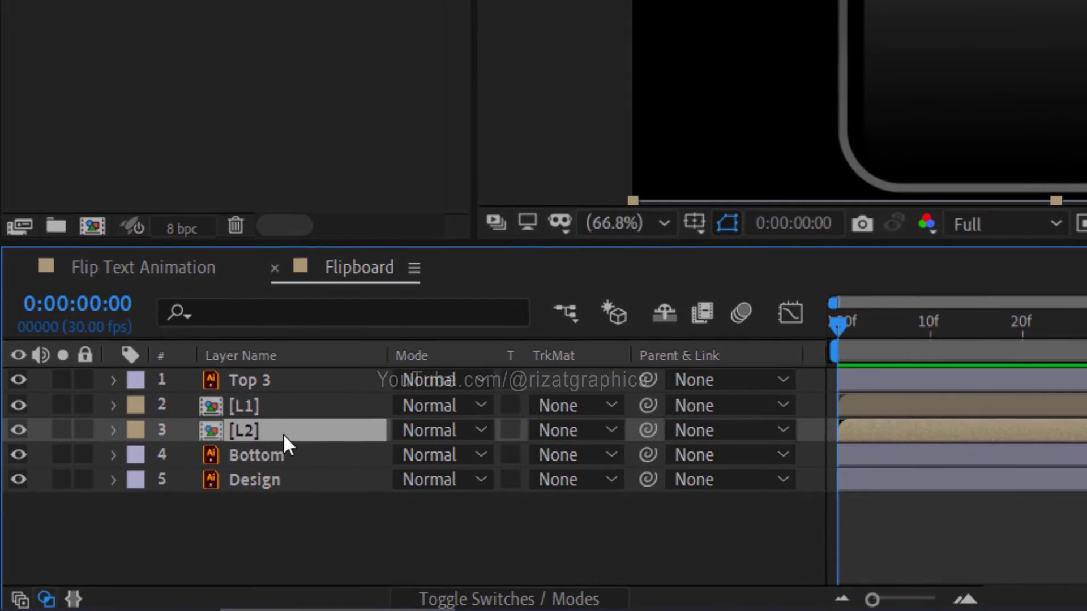
Step: Move the L2 layer above L1 and make the Top 3 and L2 layers 3D
drag(158, 511, 158, 493)
drag(283, 403, 282, 400)
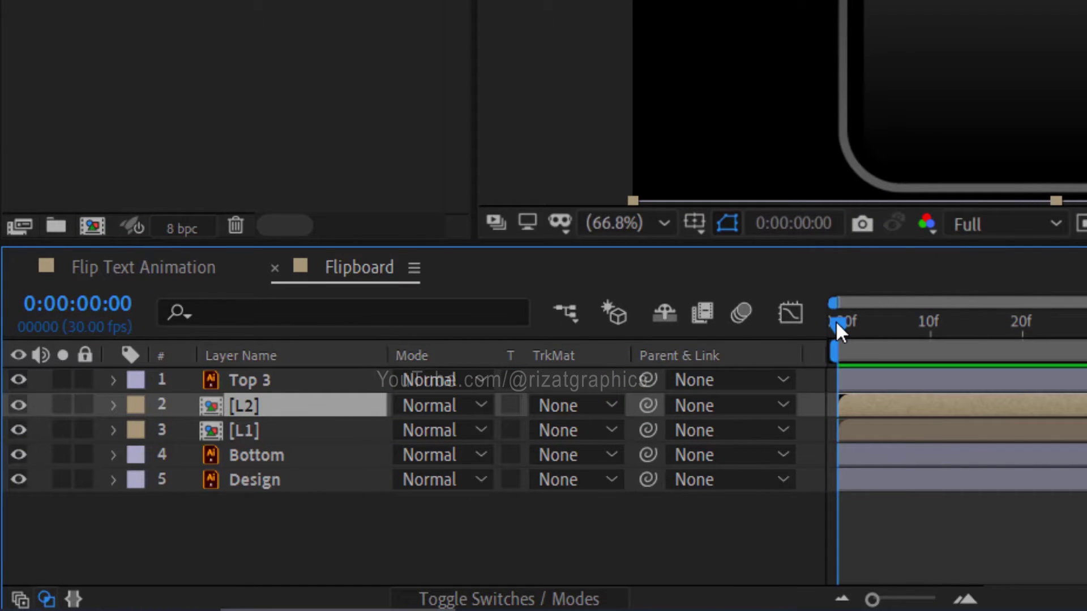
click(270, 379)
ctrl+click(276, 400)
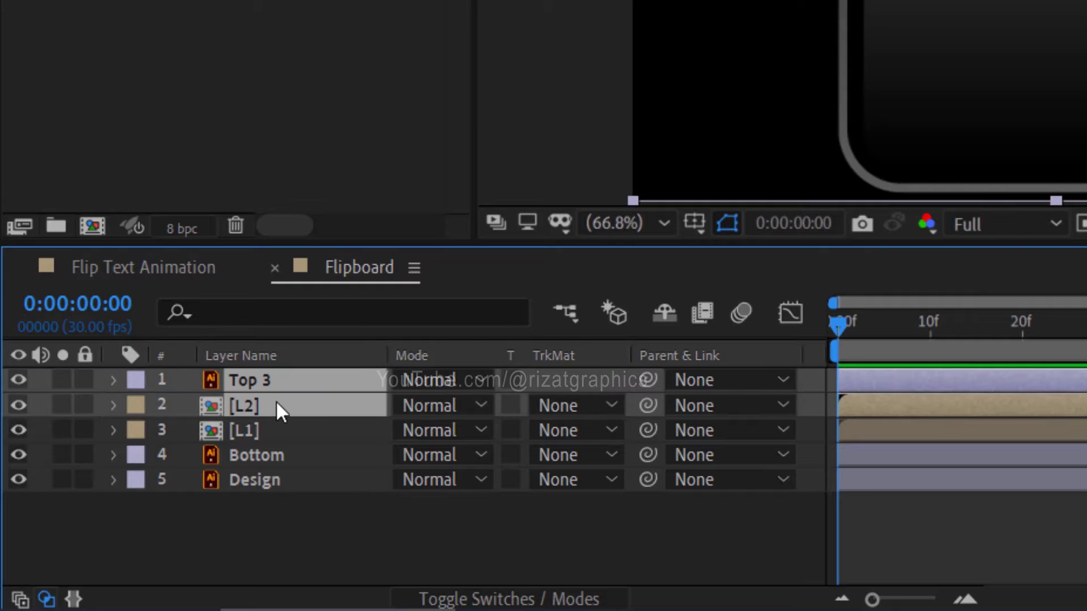
click(485, 600)
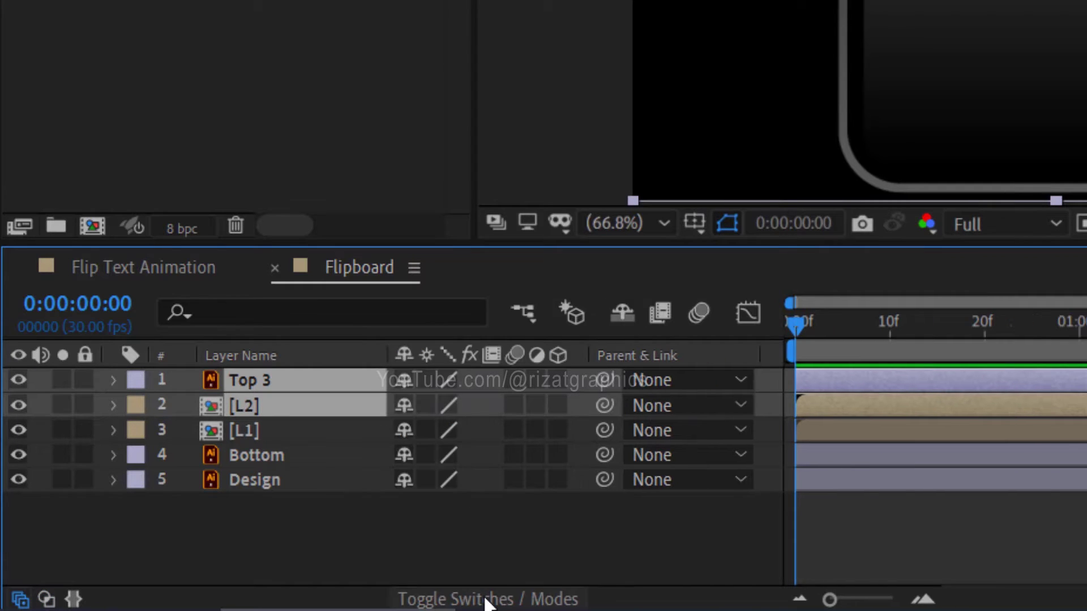
click(560, 405)
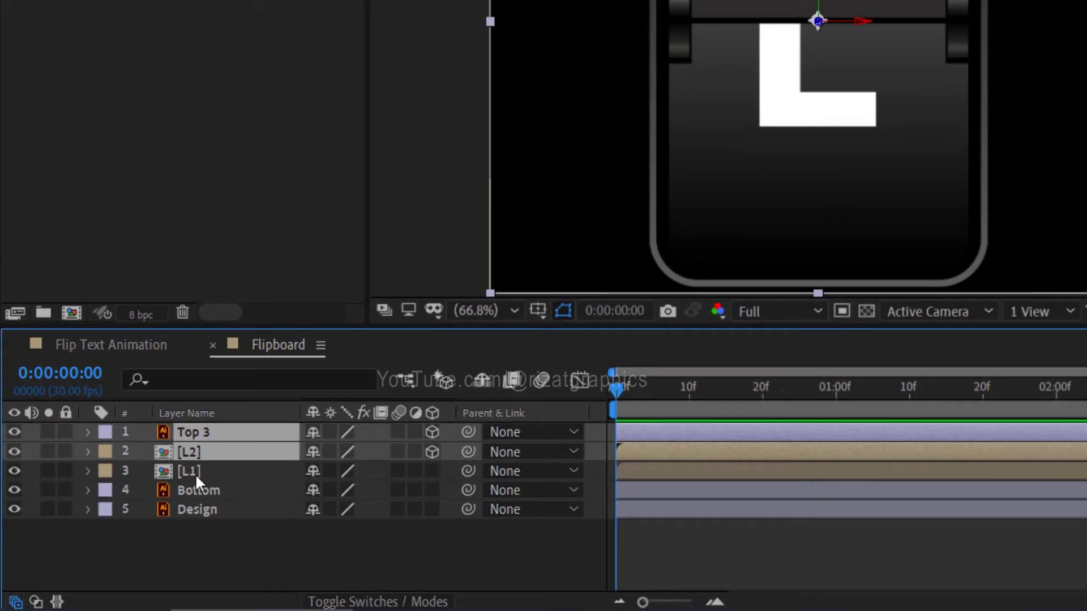
Step: Set the L2 layer's X Rotation to -90°
click(245, 406)
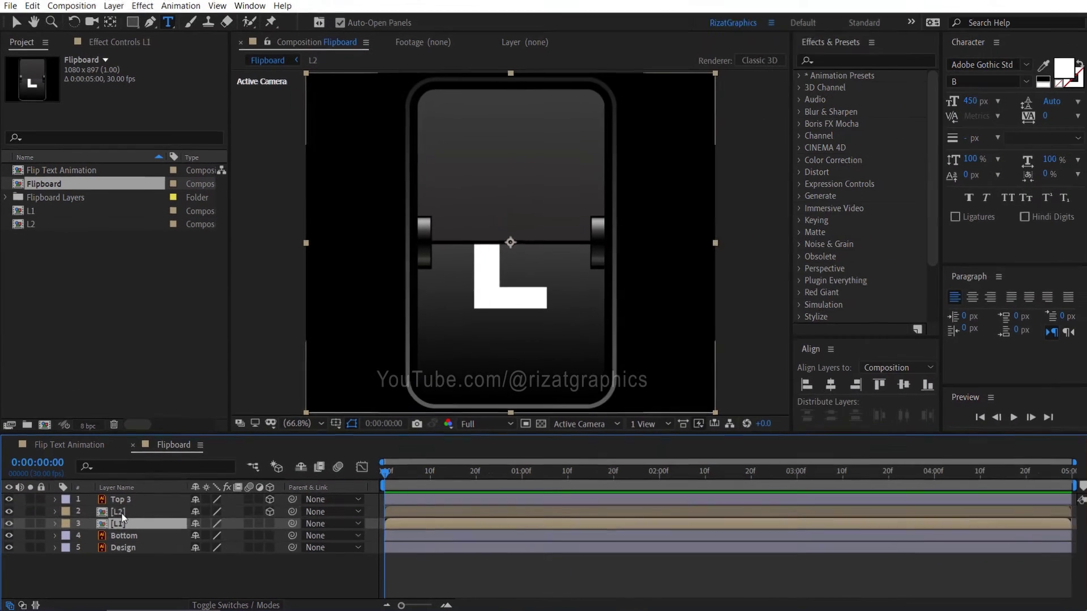
key(r)
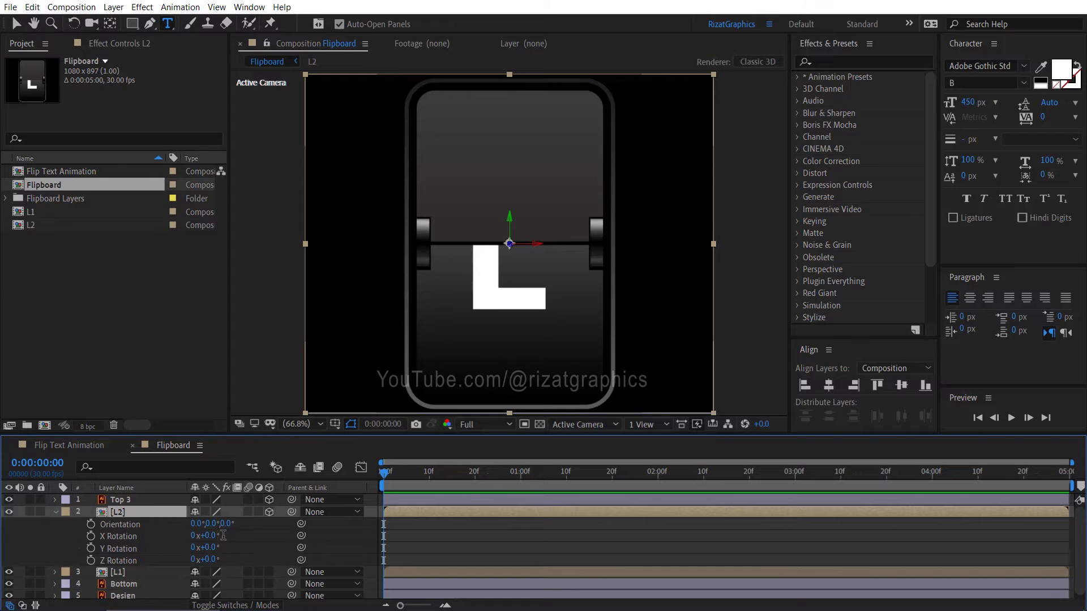
click(209, 536)
text(-90)
key(Return)
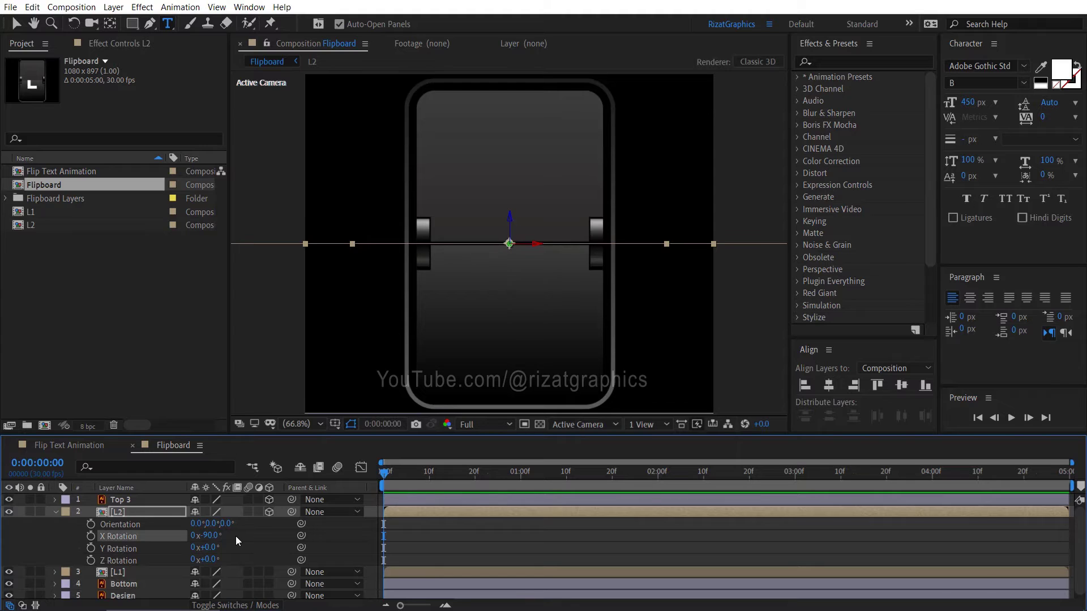
click(55, 512)
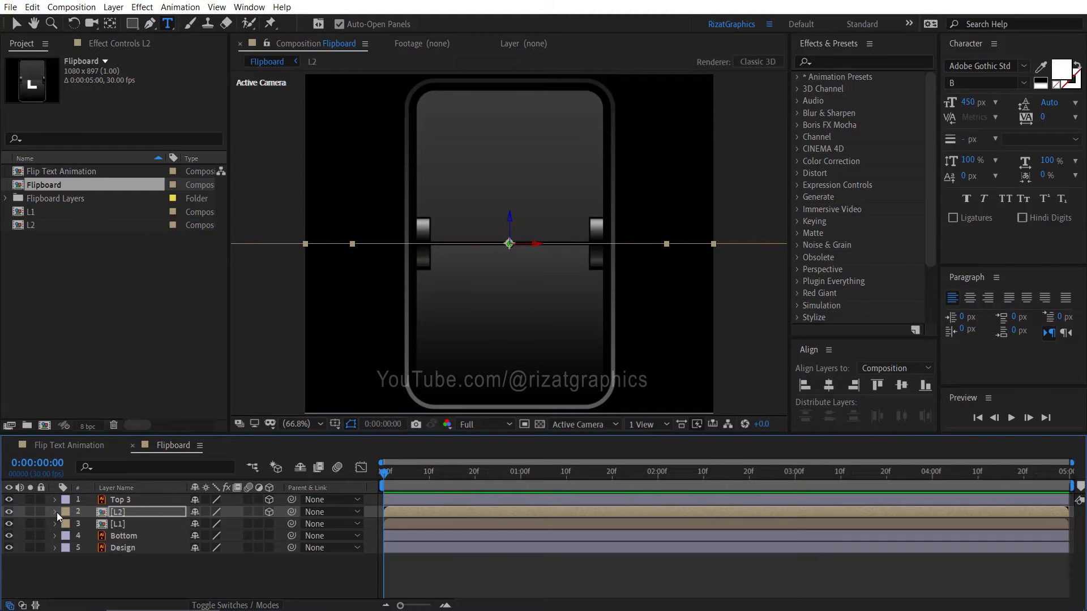
Step: Animate the Top 3 layer's X Rotation with keyframes from 0° at frame 0 to 90° at frame 15
click(148, 501)
key(r)
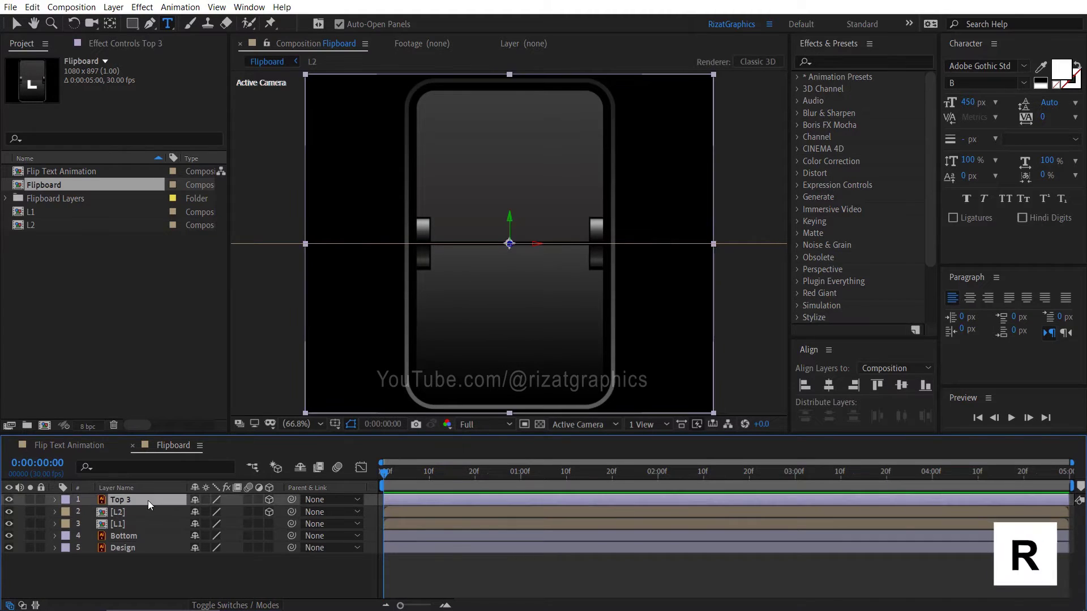
key(r)
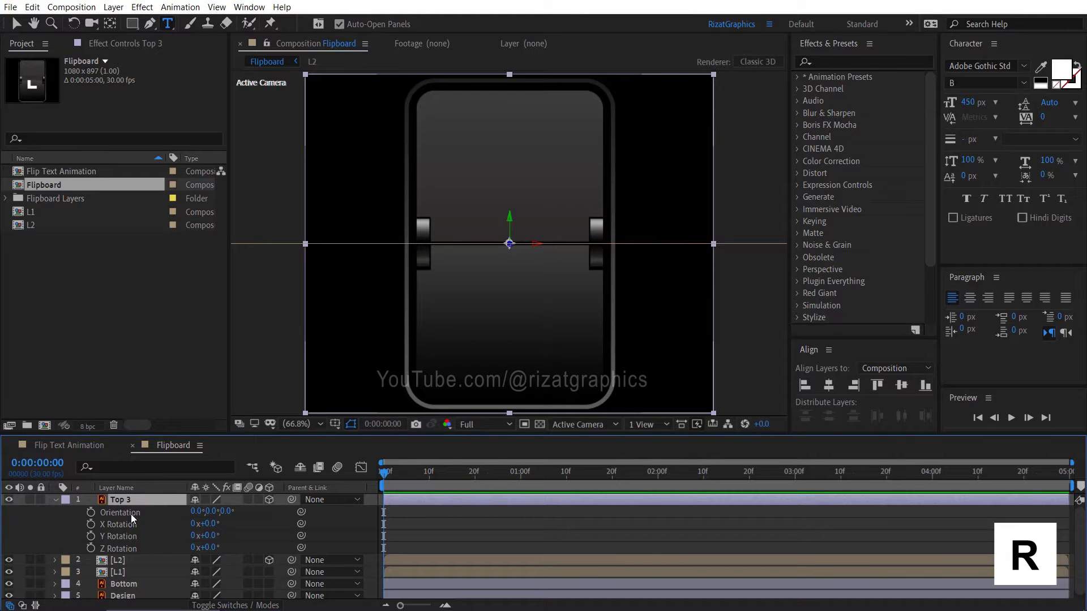
click(92, 525)
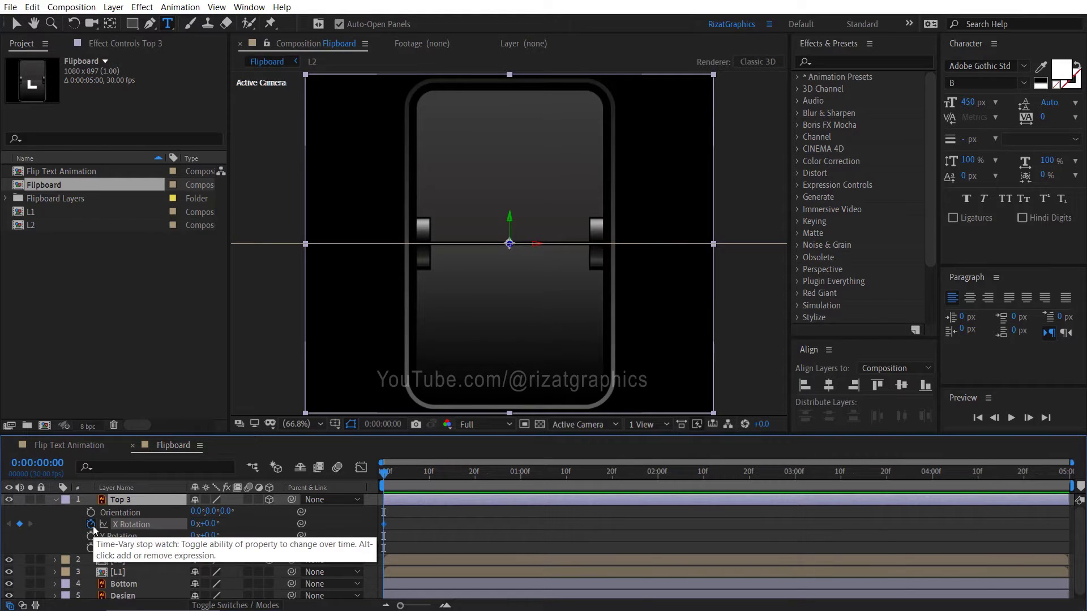
click(453, 471)
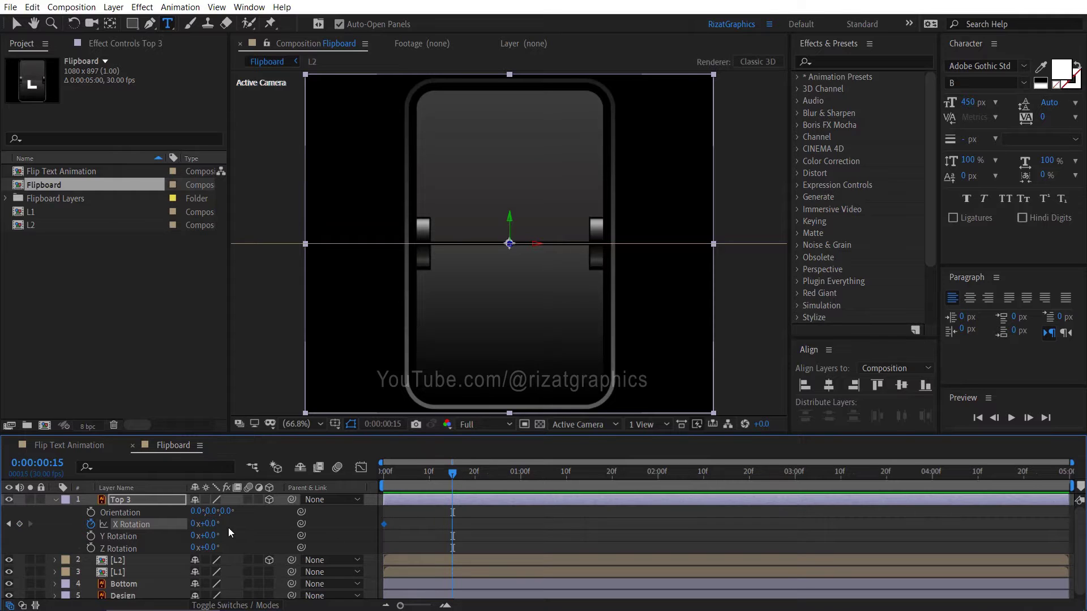
click(211, 524)
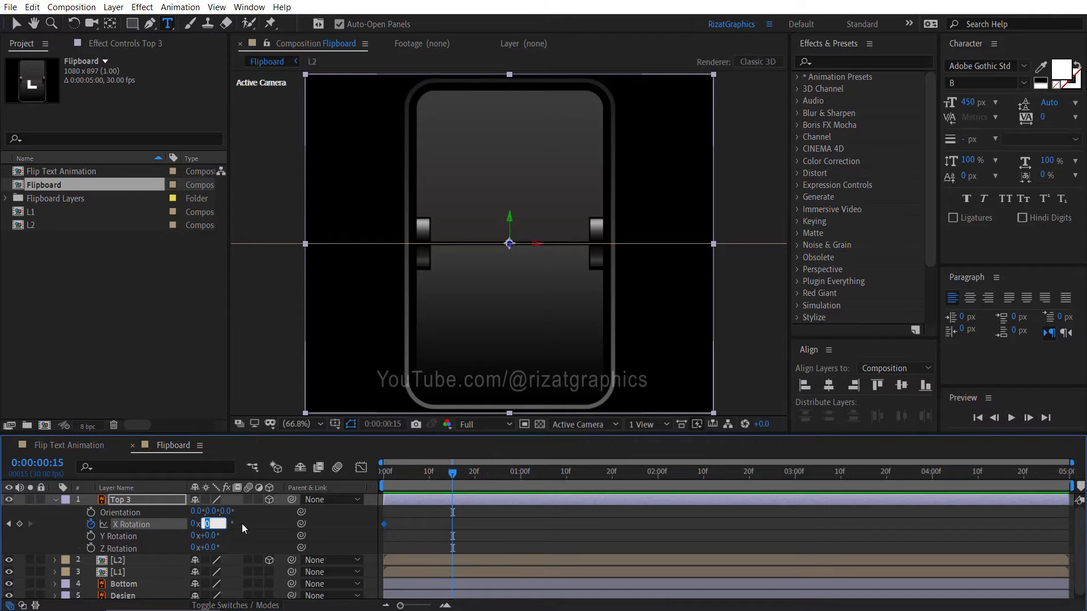
text(90)
key(Return)
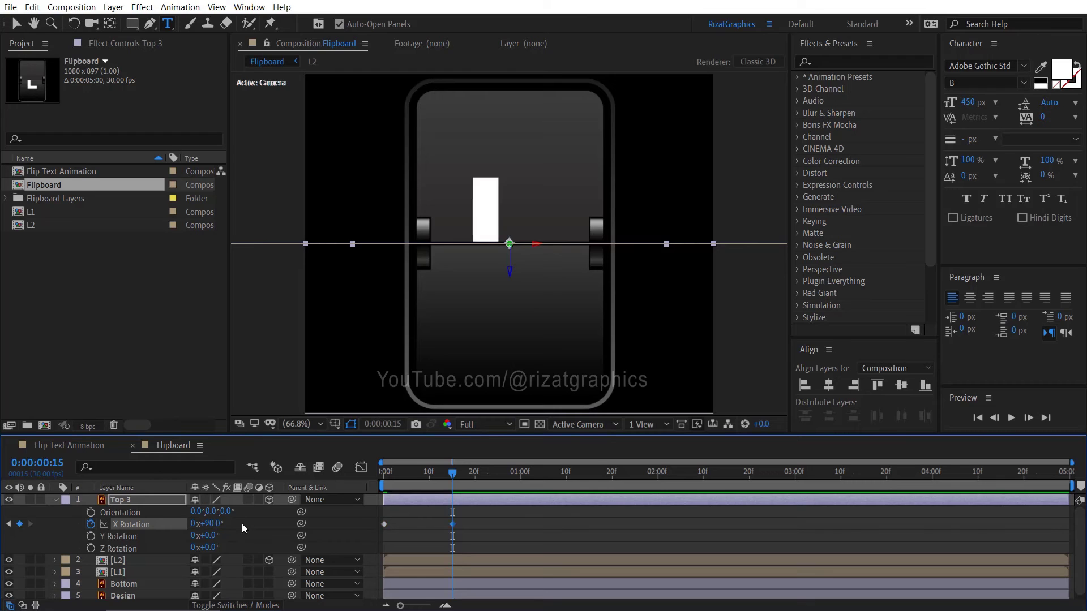
Step: Animate the L2 layer's X Rotation with keyframes from -90° at frame 15 to 0° at 1 second, and collapse the layer properties
click(155, 561)
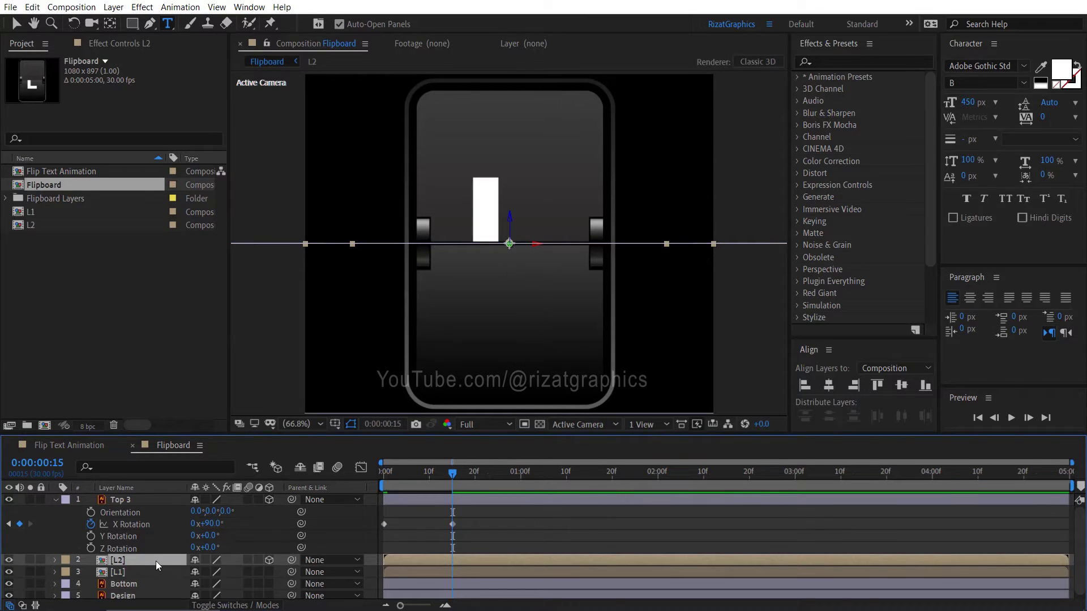
key(r)
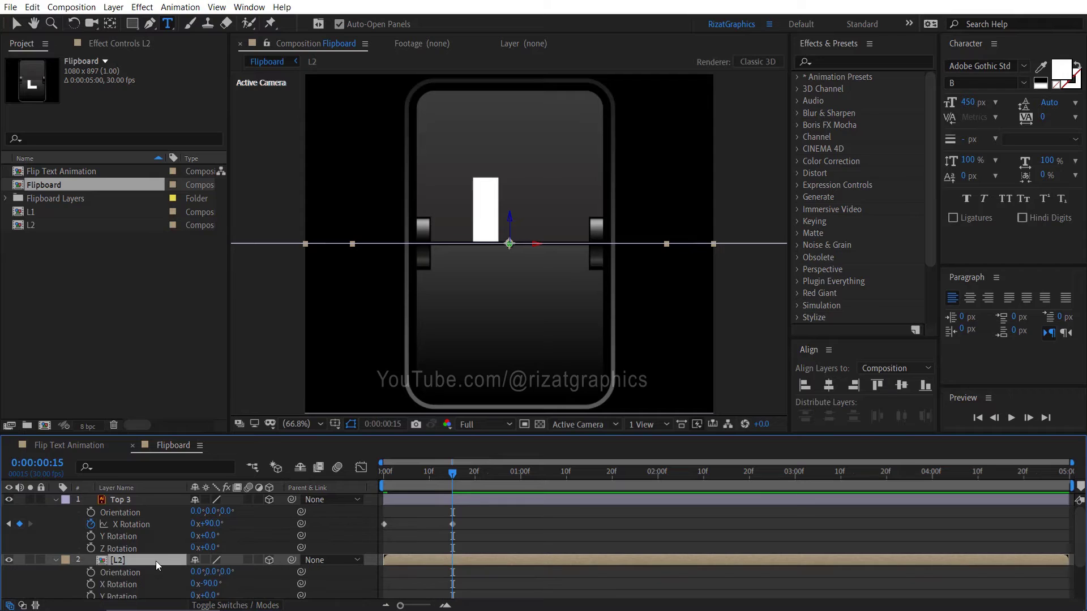
click(91, 584)
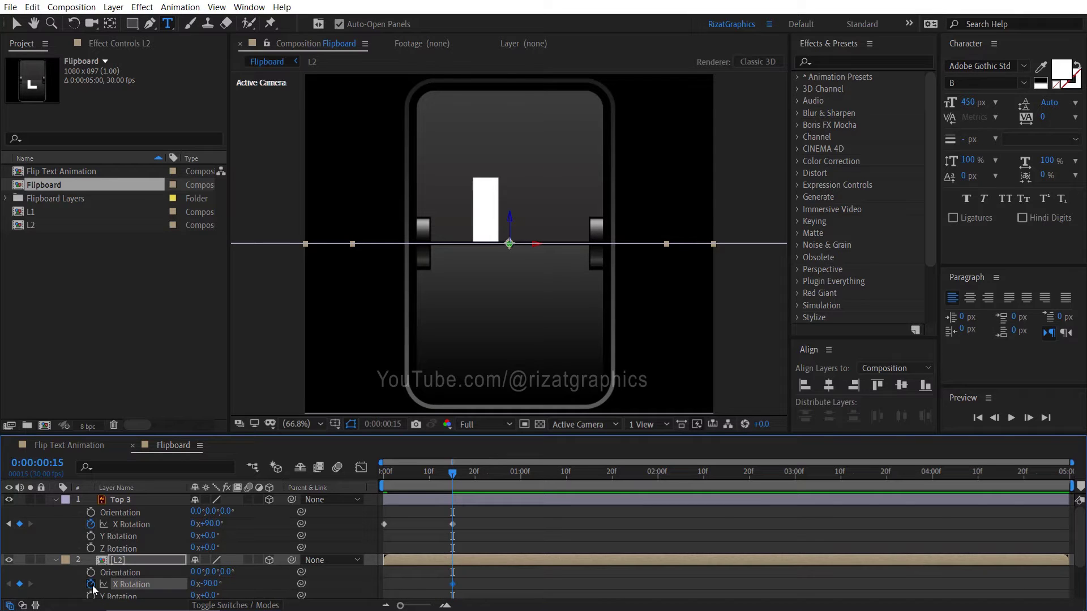
click(521, 474)
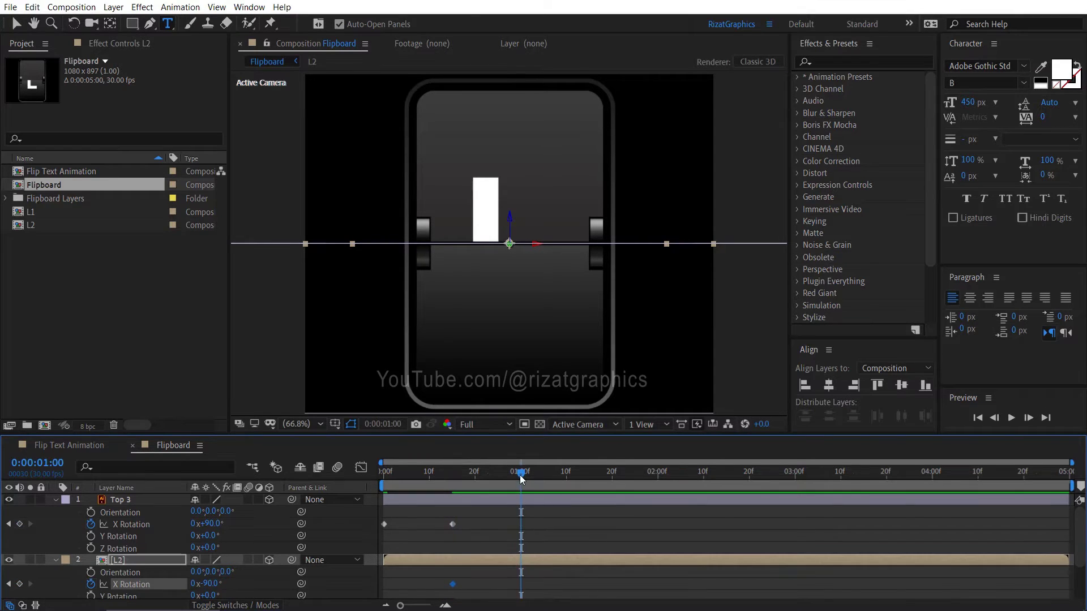
click(210, 585)
text(0)
key(Return)
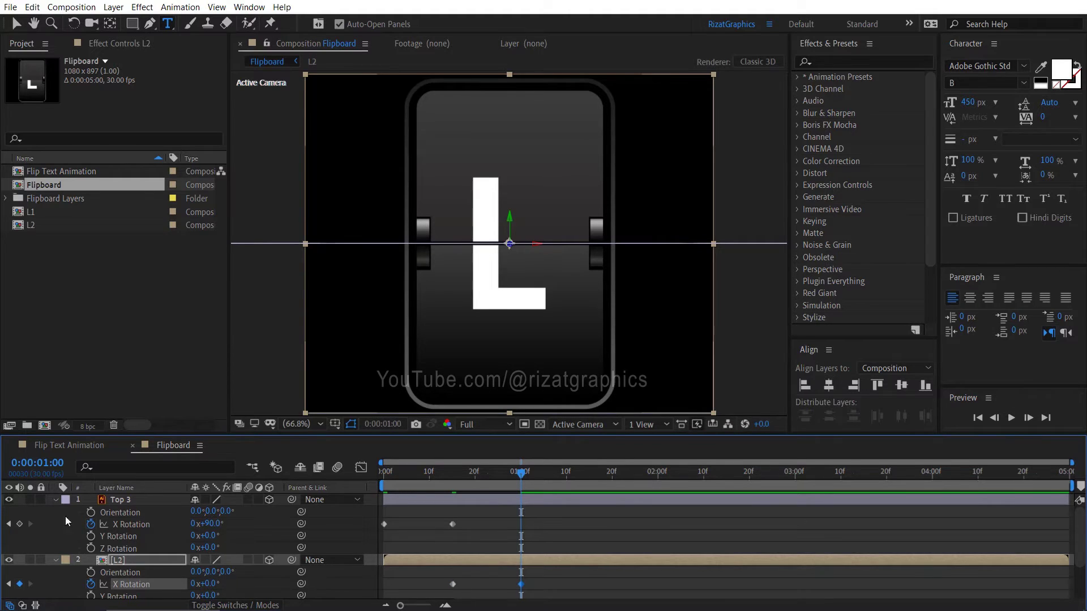
click(54, 498)
click(56, 513)
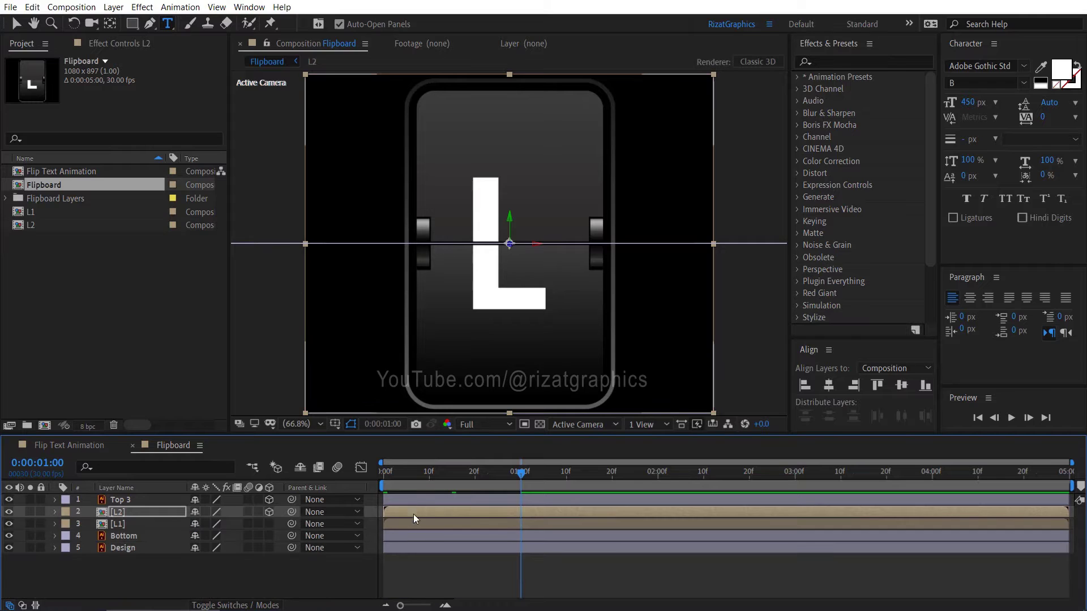
Step: Preview the flap animation in the Flipboard composition from the start through about one second
click(375, 475)
key(space)
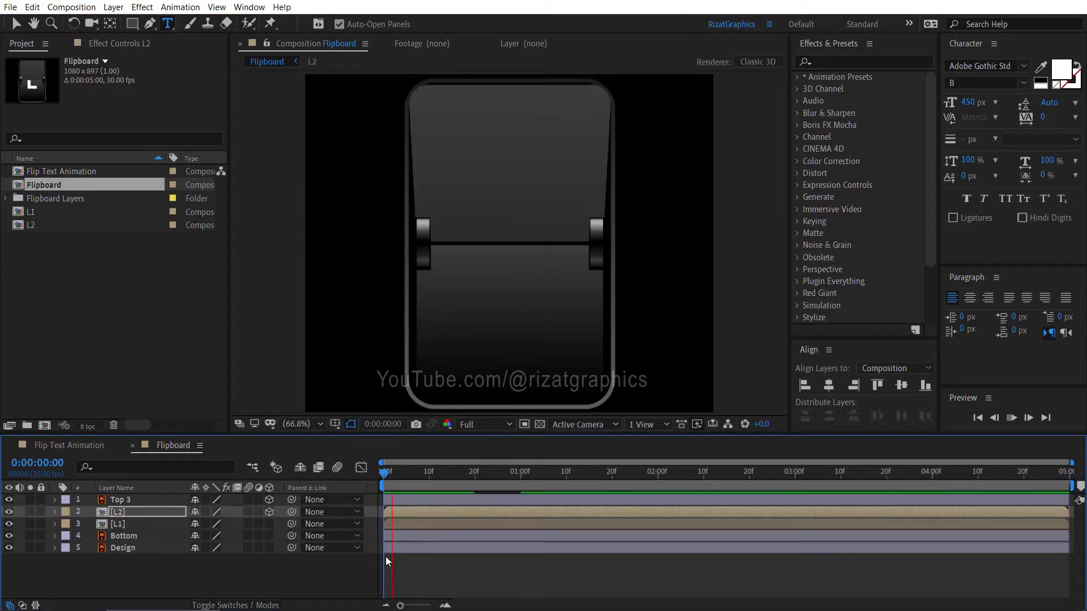
drag(550, 474, 525, 479)
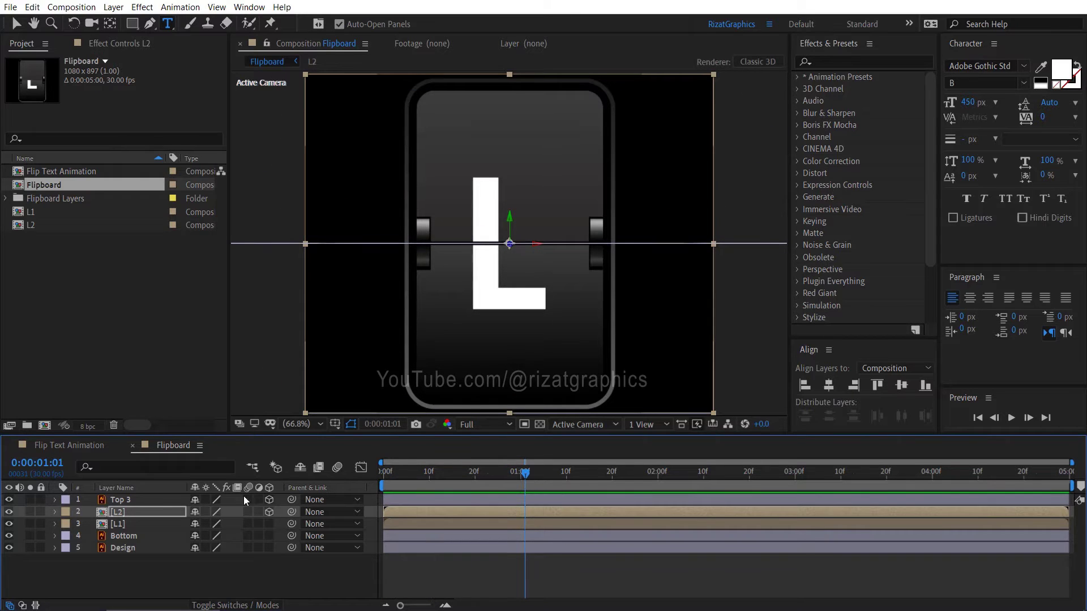
Step: Pre-compose all five layers, from Top 3 to Design, into a new composition named "L"
click(138, 499)
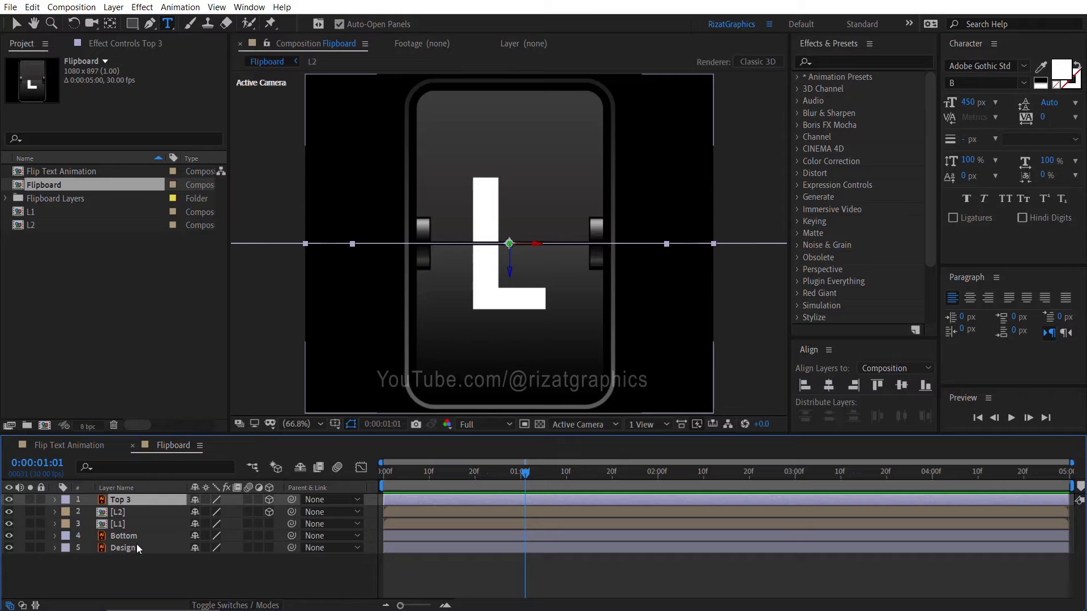
shift+click(137, 545)
right_click(137, 544)
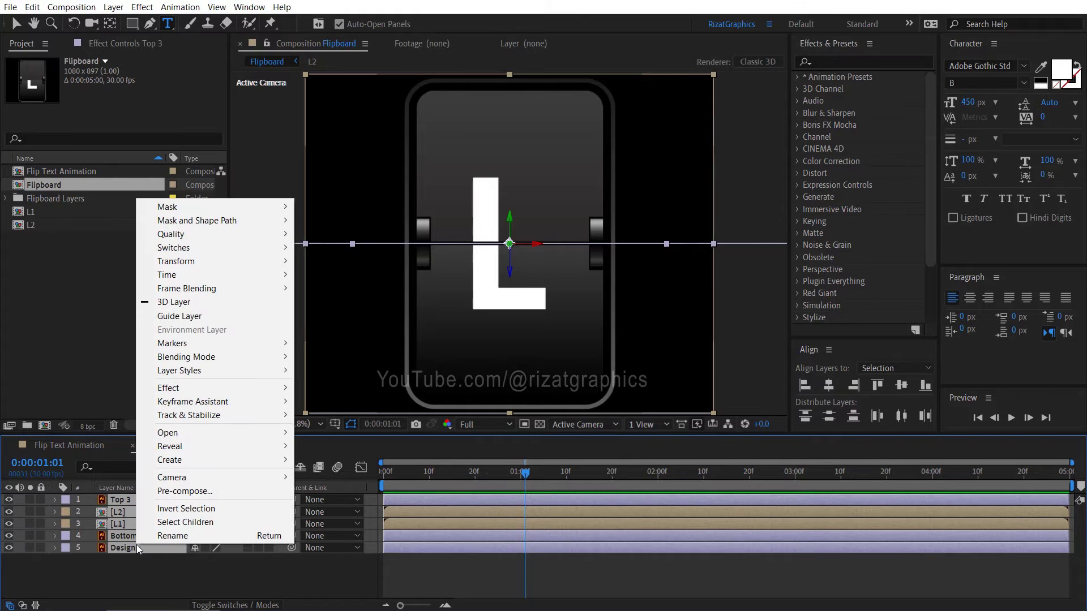
click(197, 493)
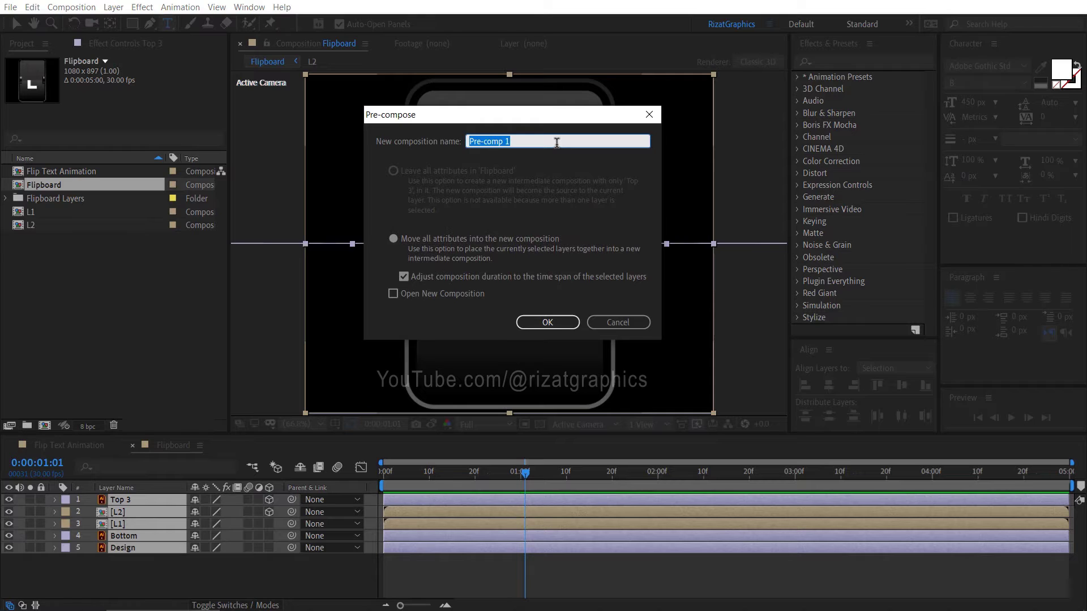
text(L)
click(555, 320)
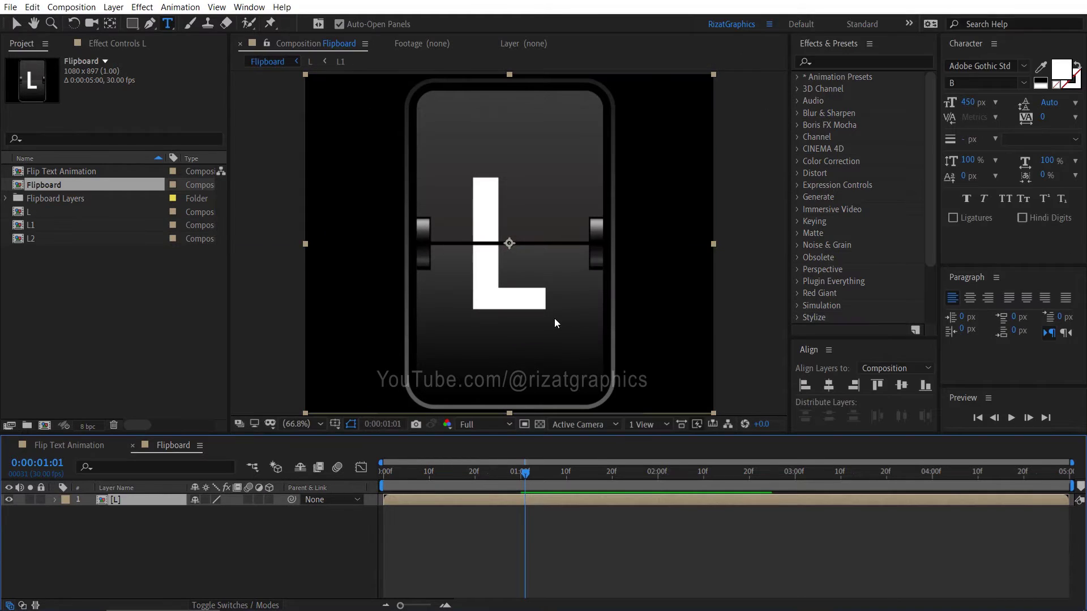
Step: Add the L composition to the Flip Text Animation composition and set its Scale to 50%
click(79, 444)
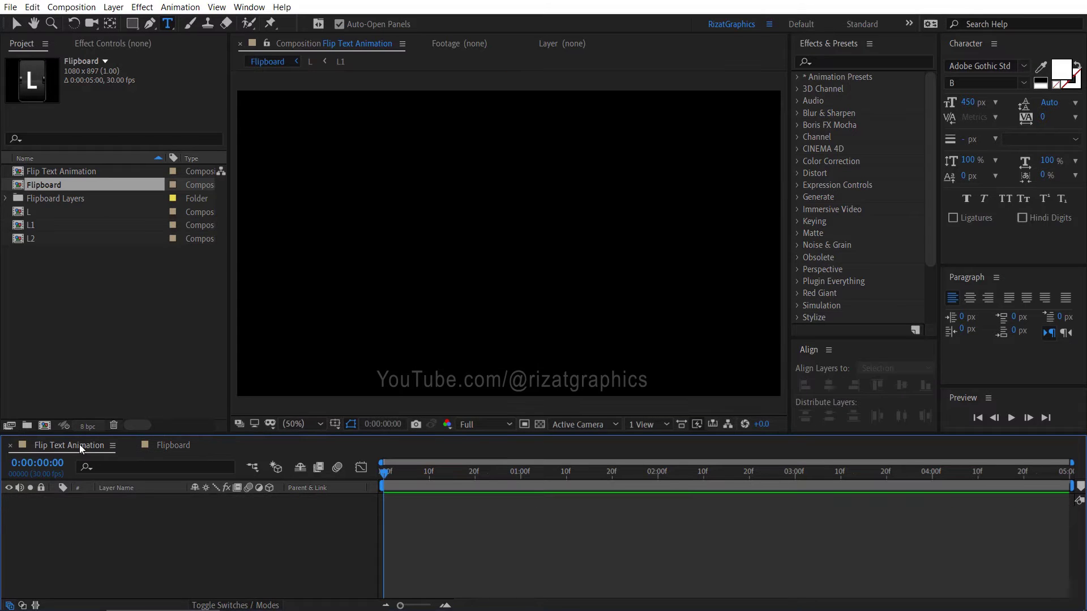
drag(36, 215, 97, 512)
key(s)
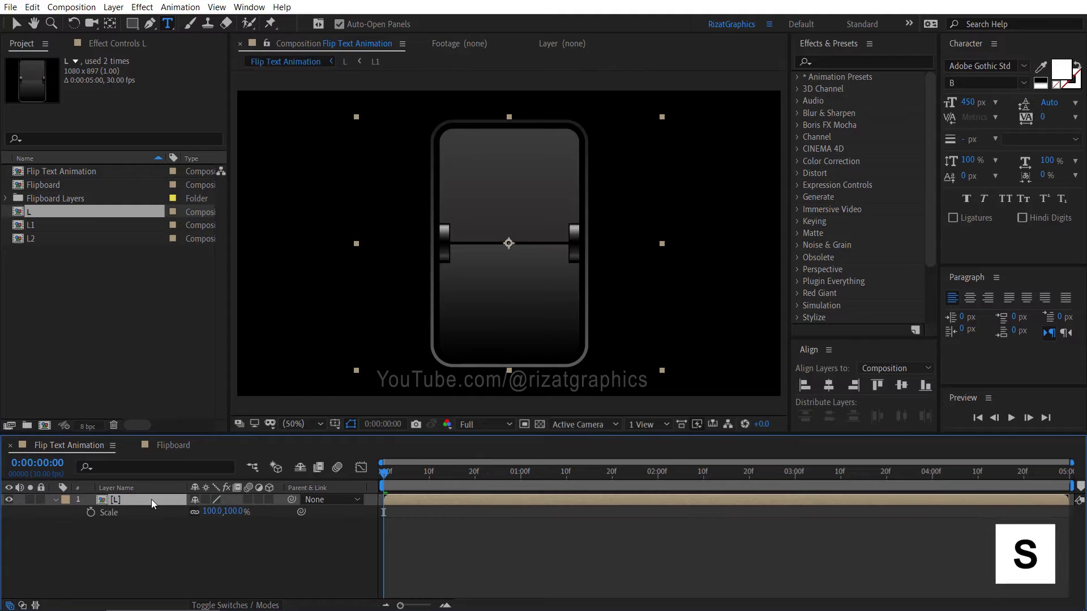
click(214, 511)
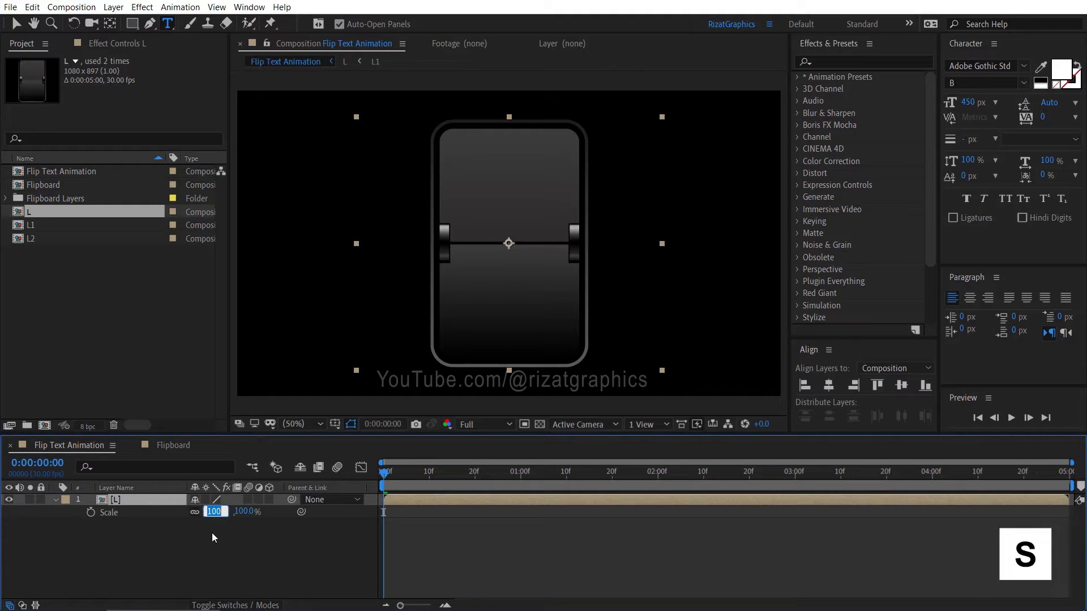
text(50)
key(Return)
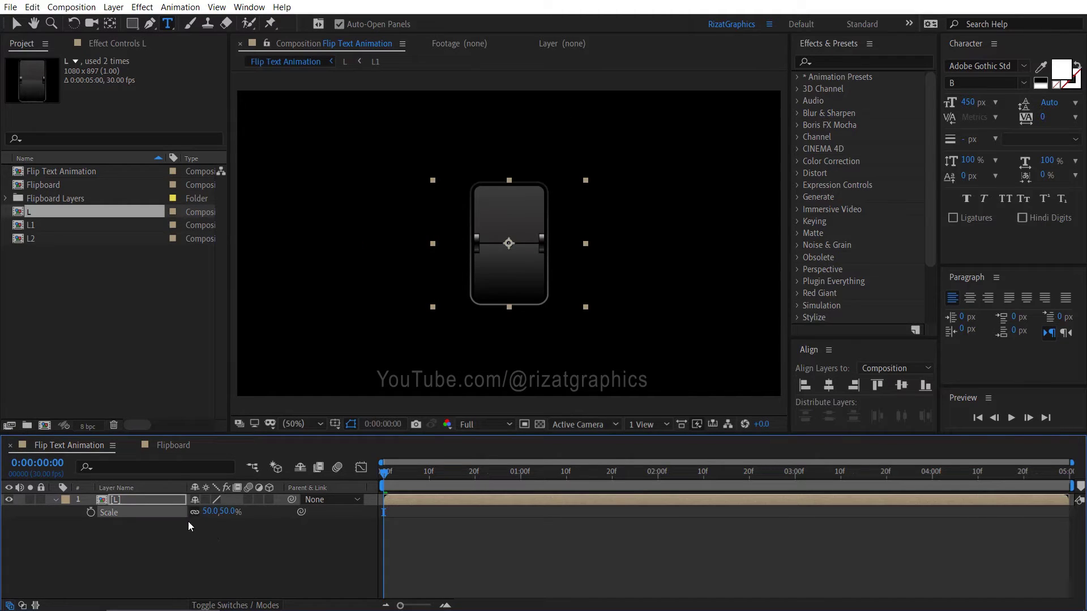
Step: Move the L layer horizontally from the frame's center into its left half
click(175, 501)
key(v)
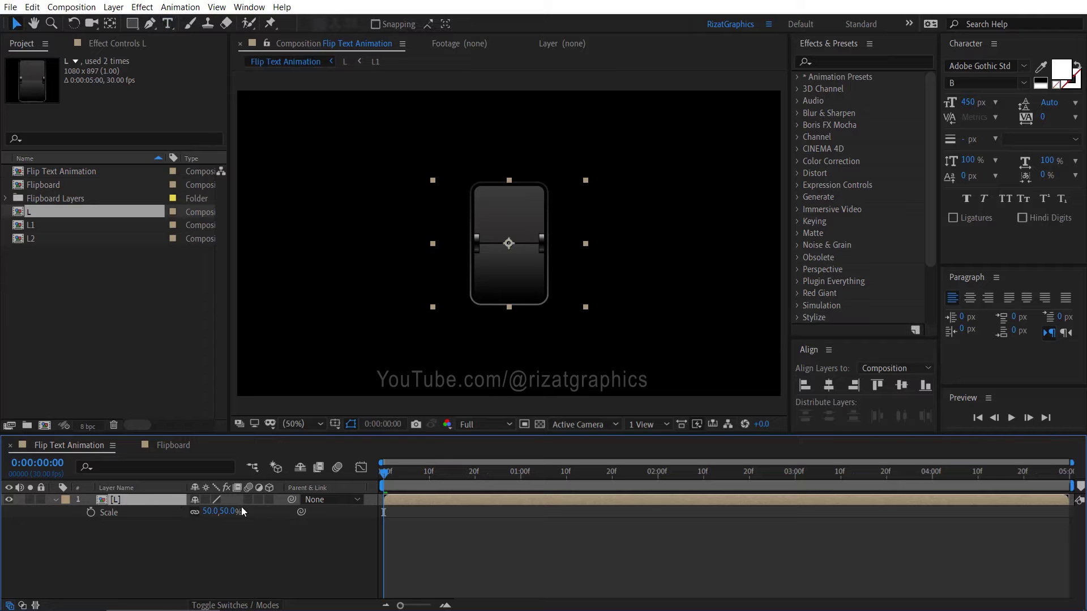
drag(511, 286, 384, 284)
Step: Preview the L flip in the Flip Text Animation composition and return to frame 0
click(388, 477)
mouse_move(388, 478)
mouse_down()
mouse_move(515, 482)
mouse_move(383, 482)
mouse_up()
key(space)
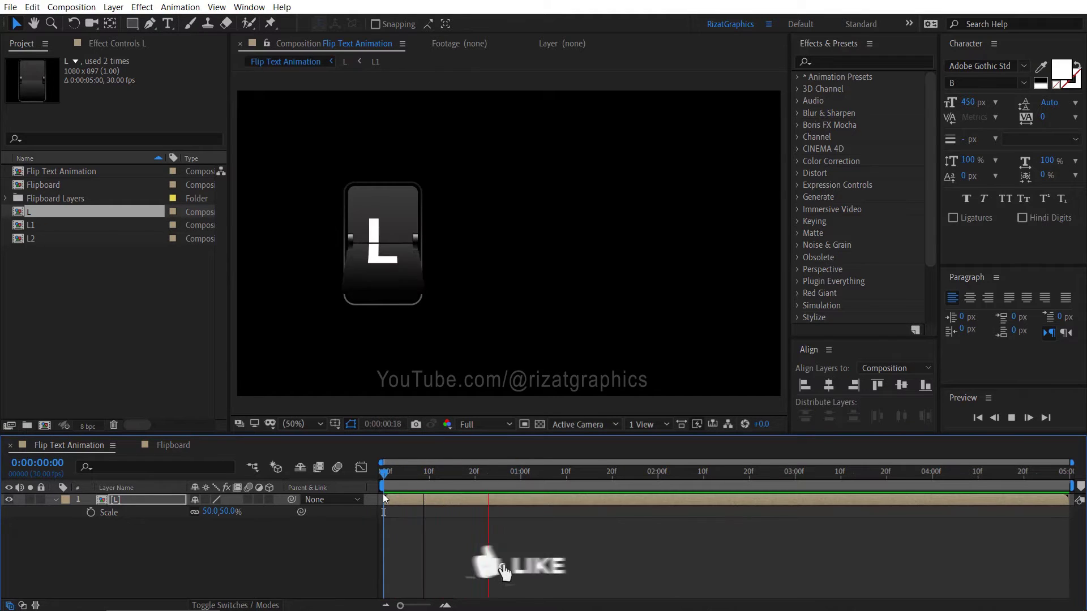
key(space)
drag(541, 482, 391, 474)
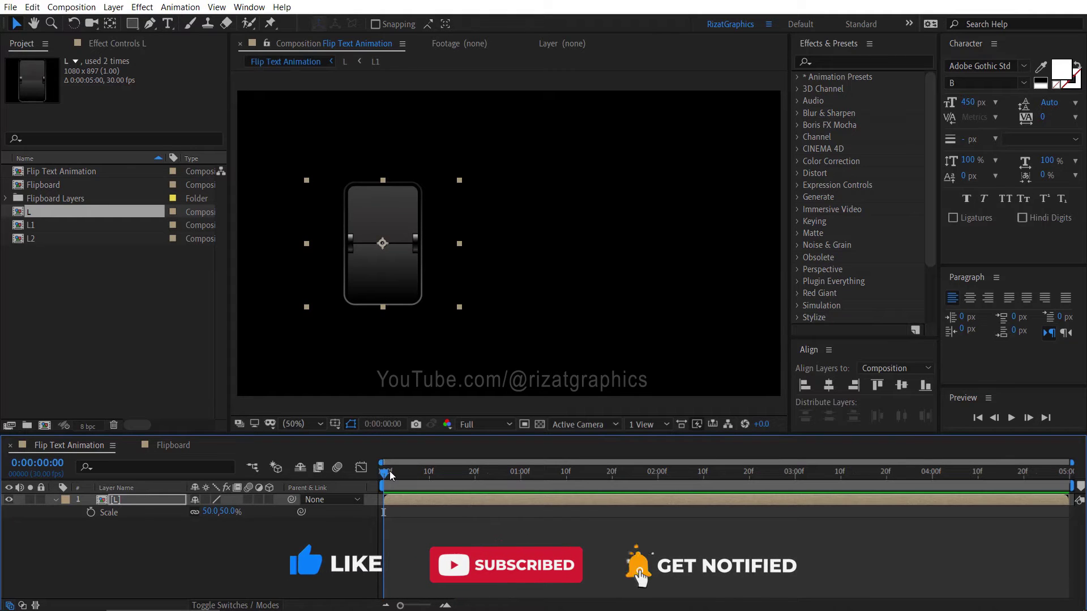
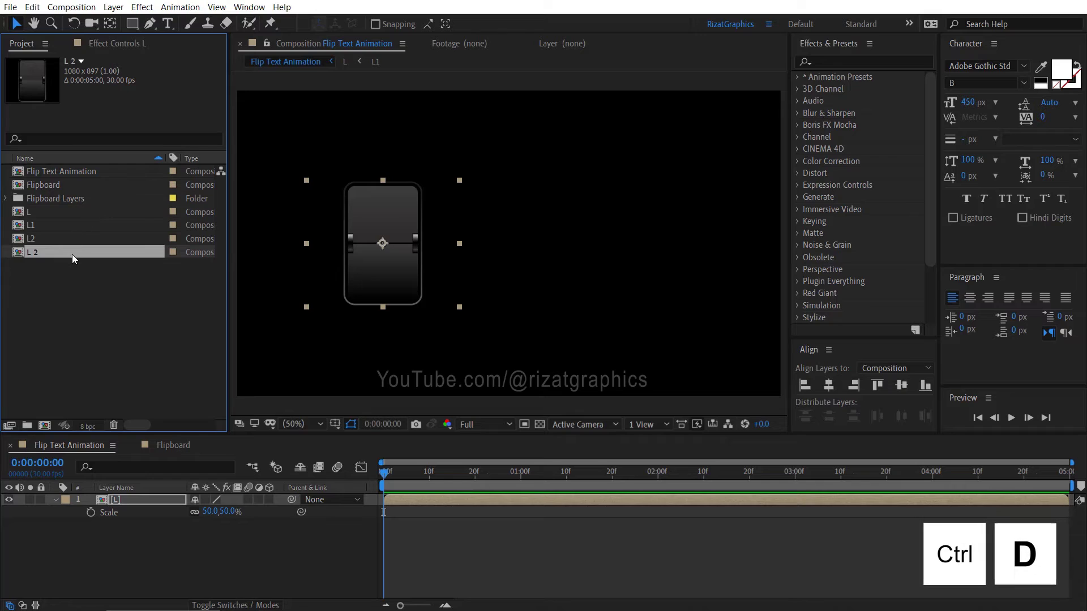
Step: Duplicate the L composition as "O", open the copy and select its L1 and L2 layers
key(Return)
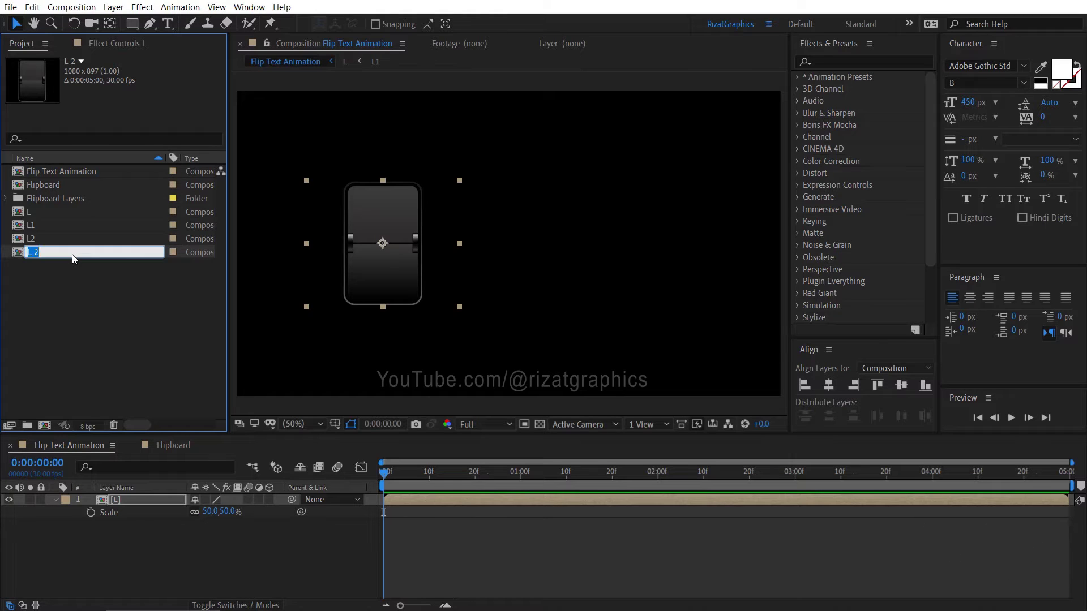
text(O)
key(Return)
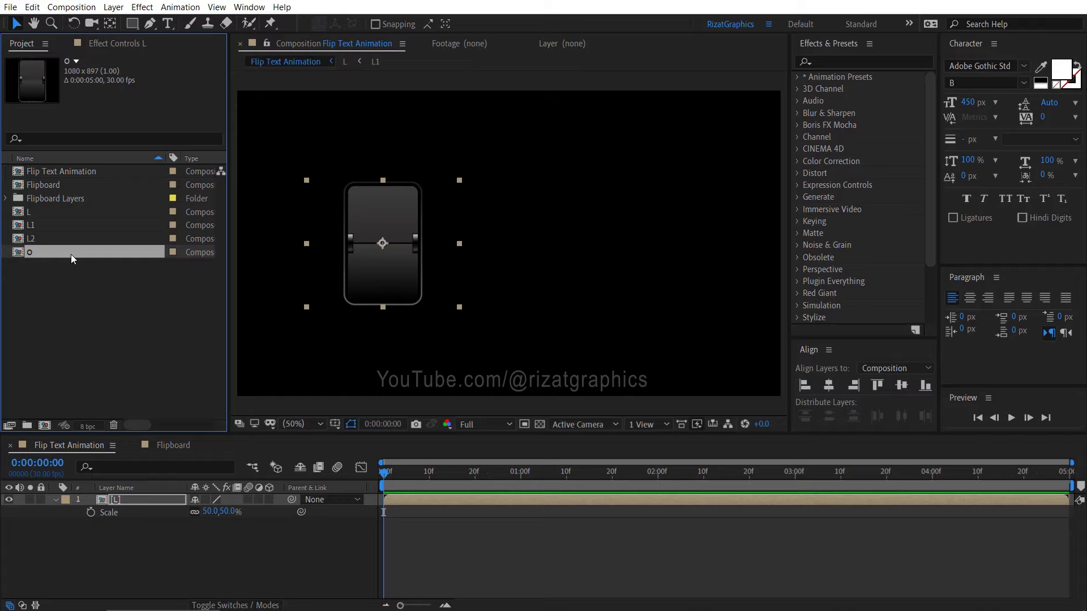
double_click(67, 256)
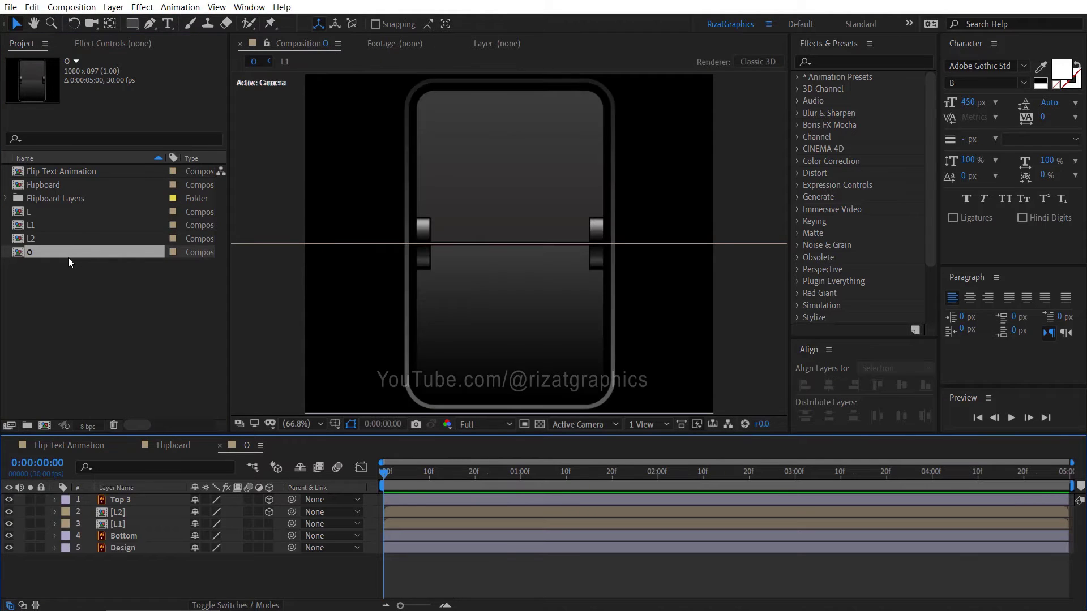
click(120, 521)
shift+click(127, 513)
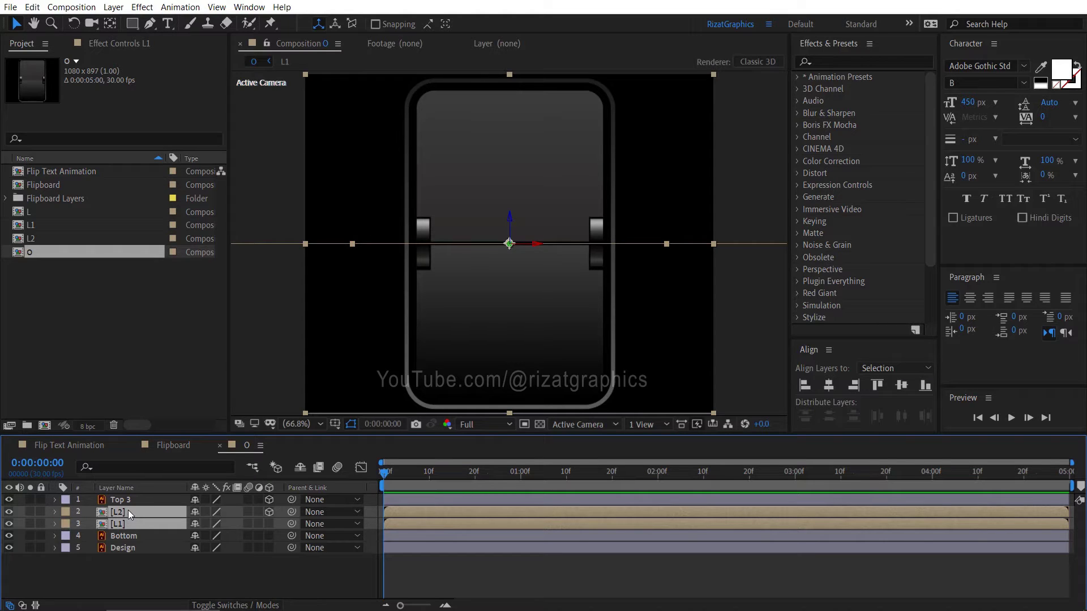
Step: Duplicate the L1 composition in the project and rename the copy "O1"
click(58, 236)
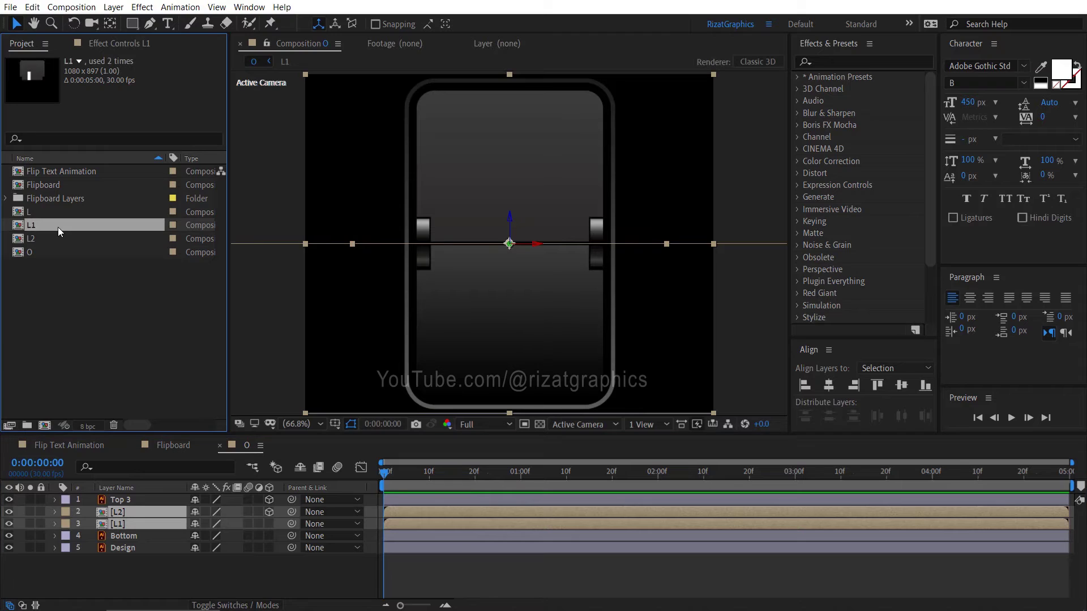
key(ctrl+d)
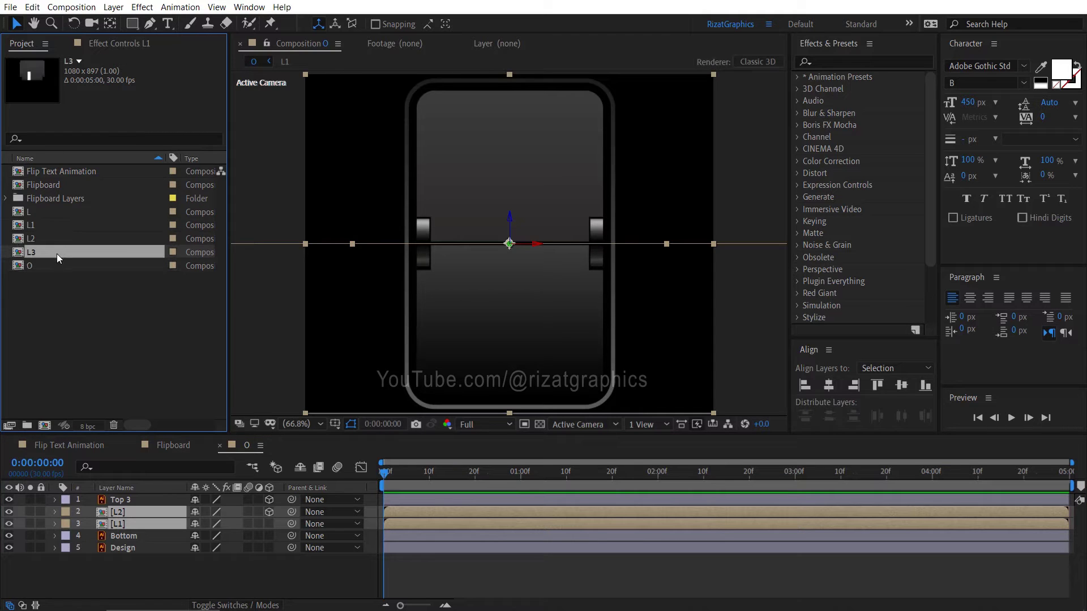
key(Return)
text(O1)
key(Return)
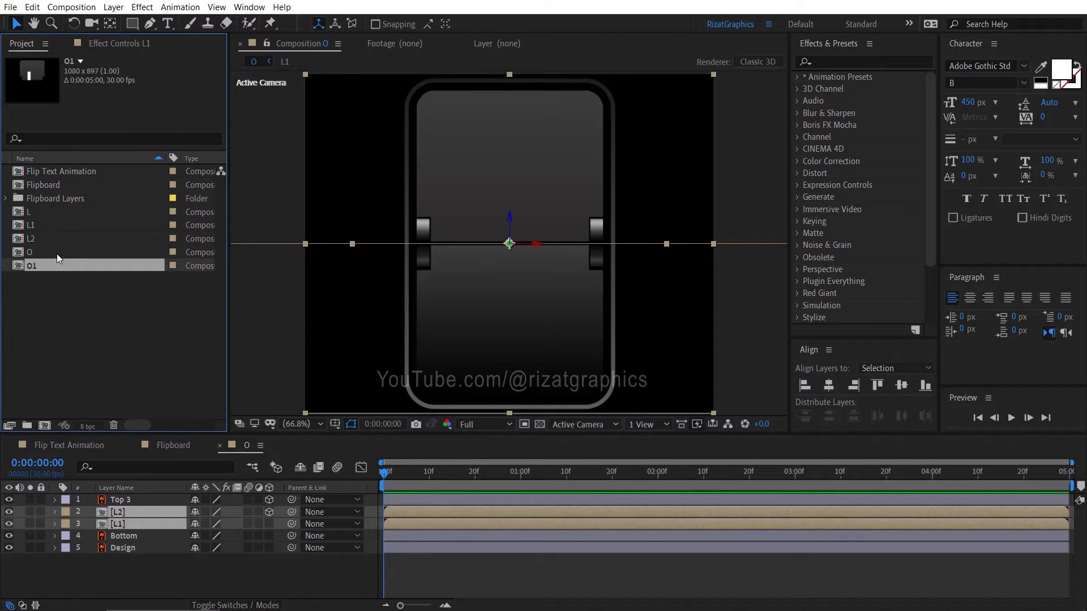
Step: Duplicate the L2 composition in the project and rename the copy "O2"
click(55, 238)
key(ctrl+d)
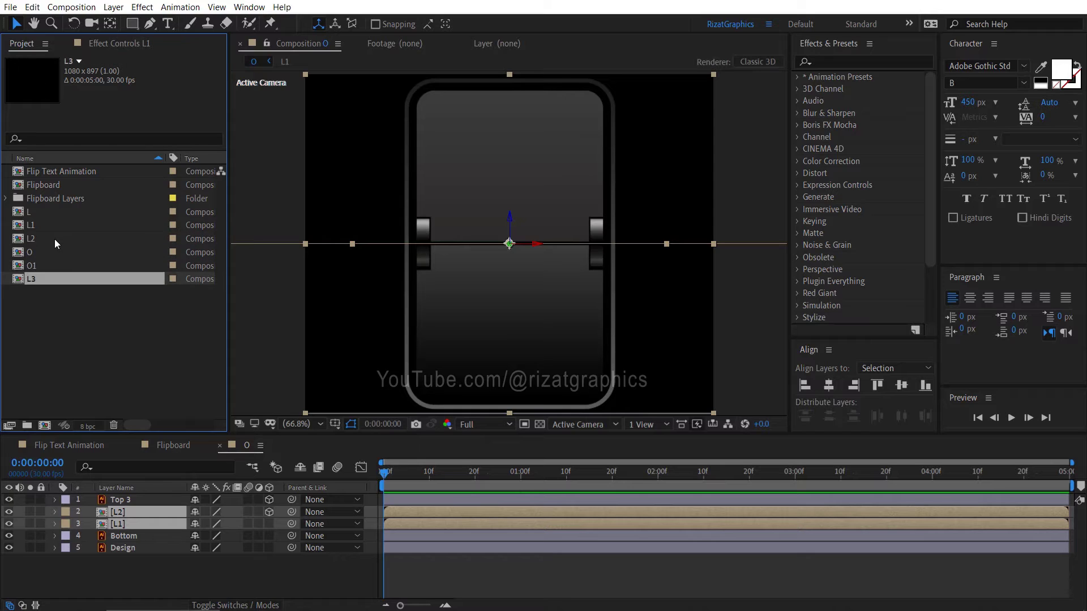
key(Return)
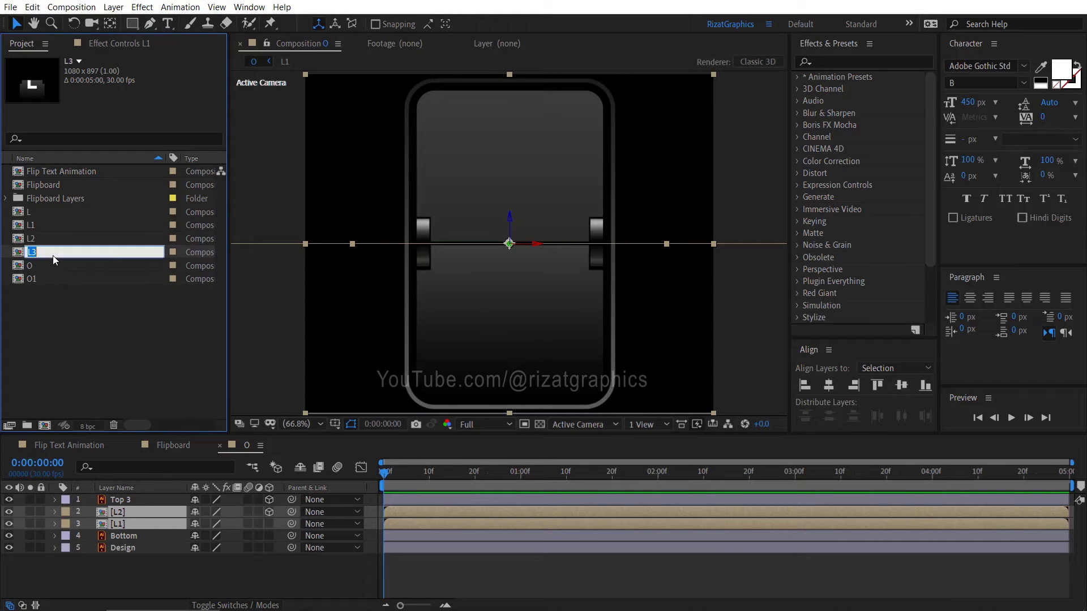
text(O2)
key(Return)
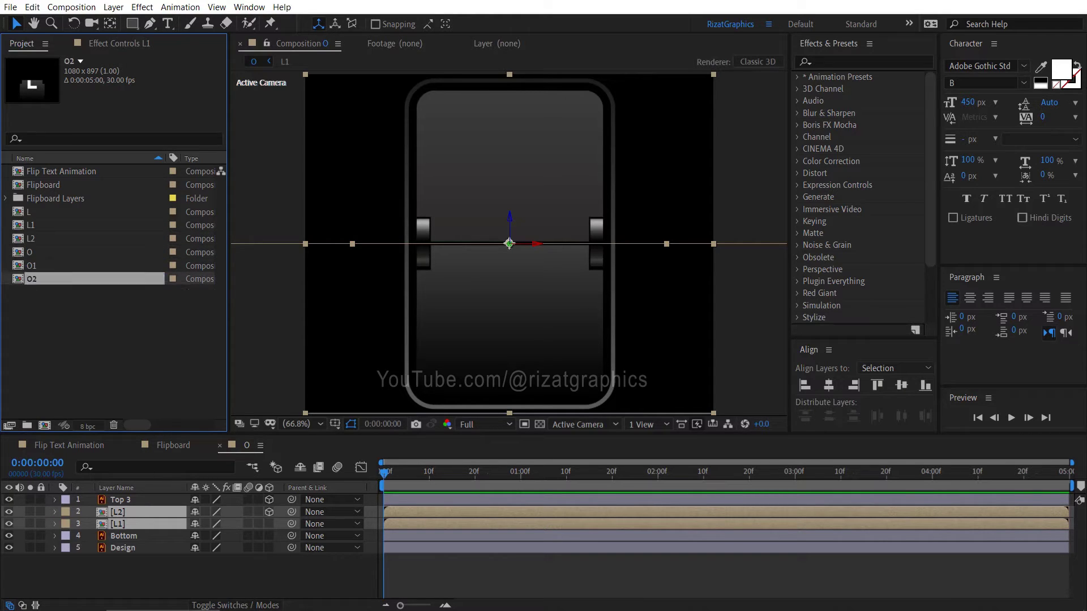
Step: In the O1 composition, change the text layer's letter to "O" and center it horizontally in the composition
double_click(53, 267)
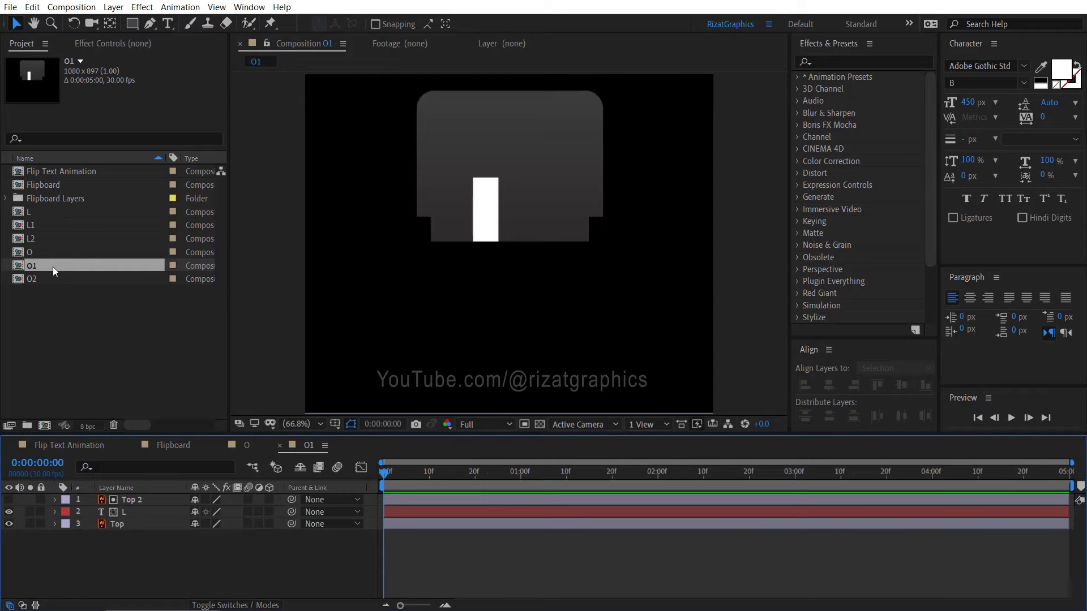
double_click(131, 512)
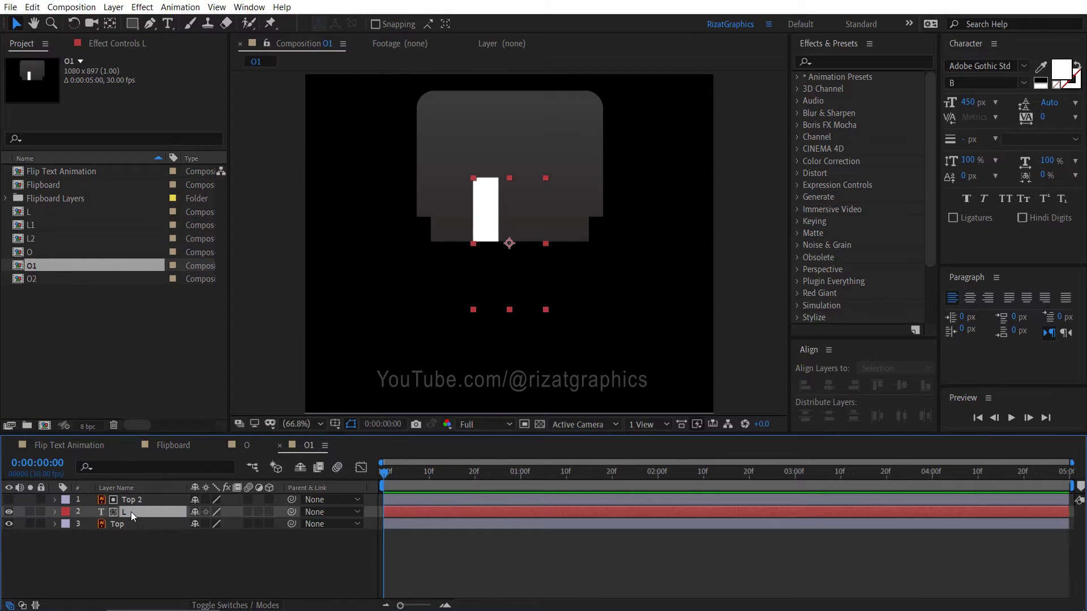
text(O)
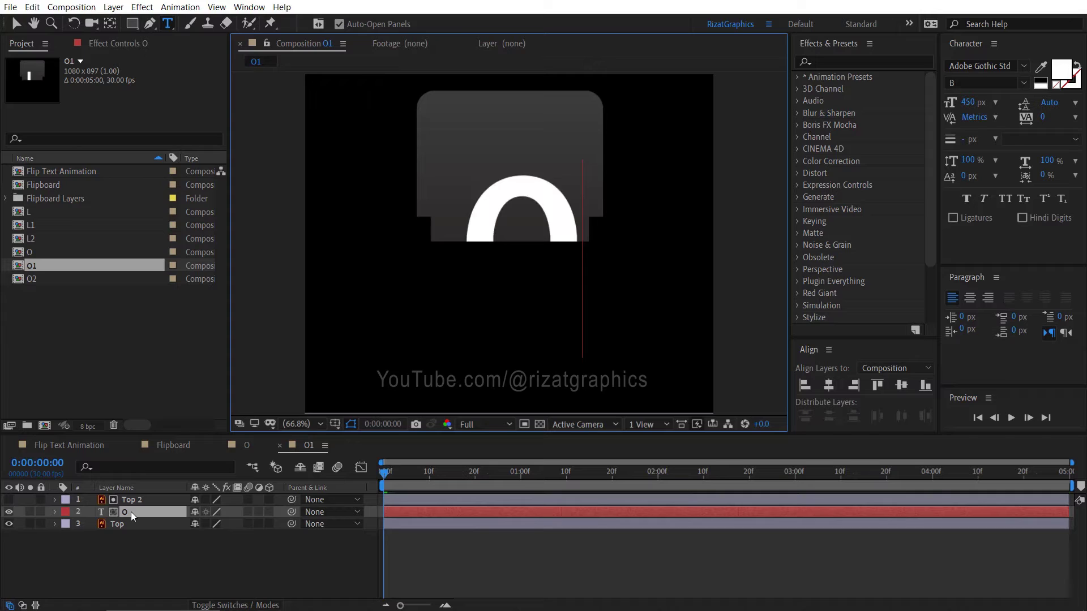
click(131, 512)
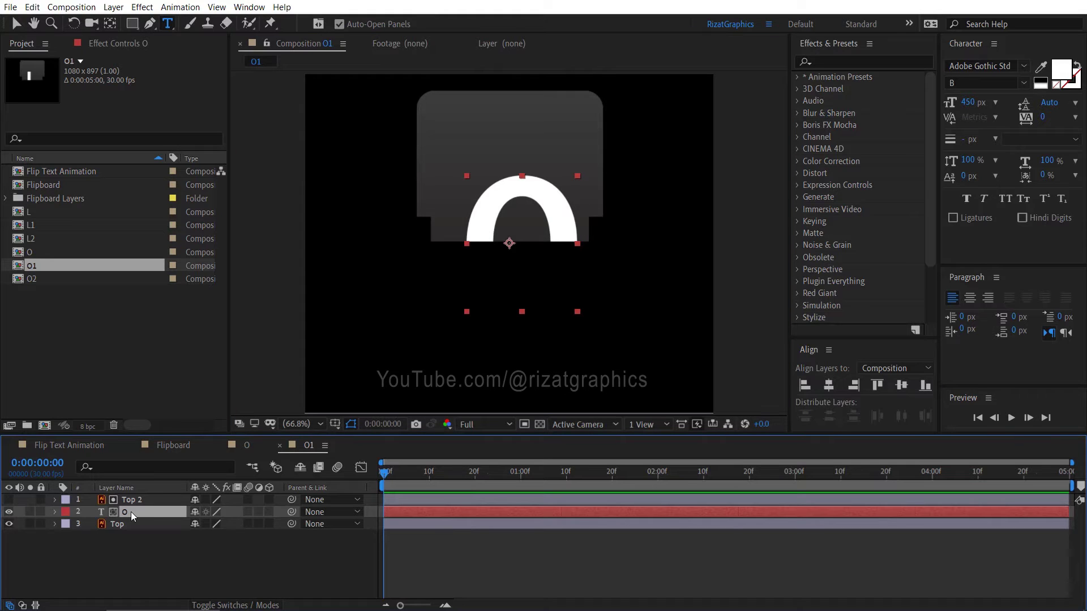
key(ctrl+alt+Home)
click(829, 386)
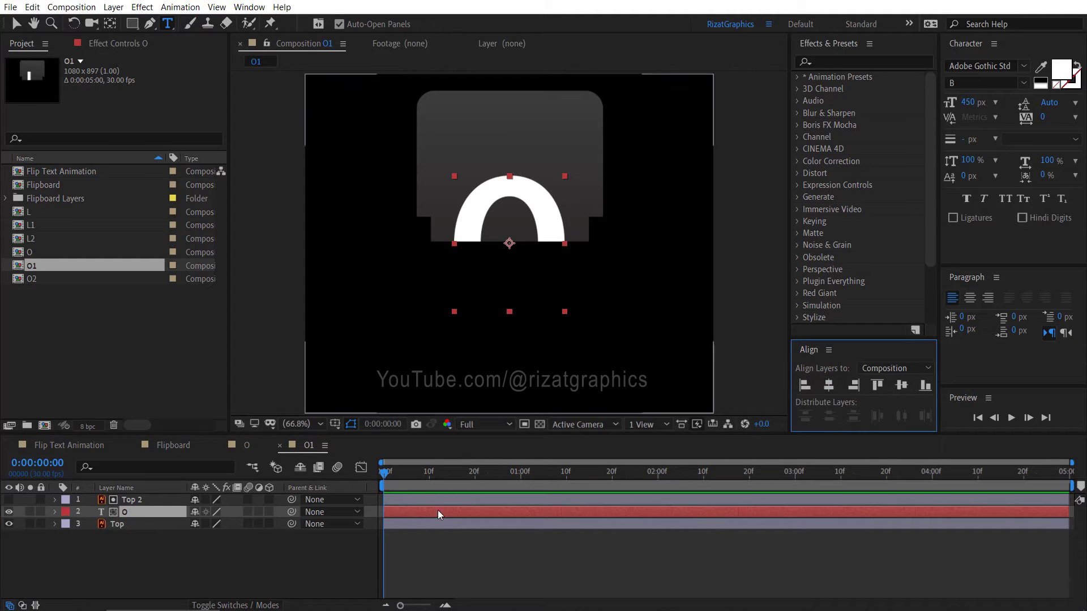
Step: In the O2 composition, change the text layer's letter to "O", center its anchor point and center it horizontally in the composition
click(72, 280)
double_click(72, 280)
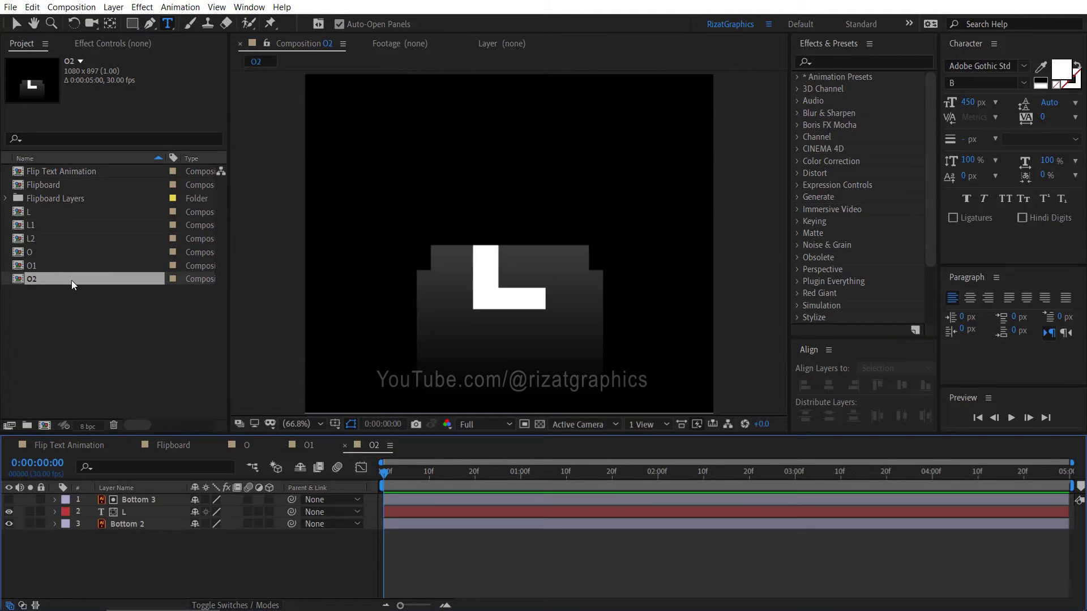
click(132, 513)
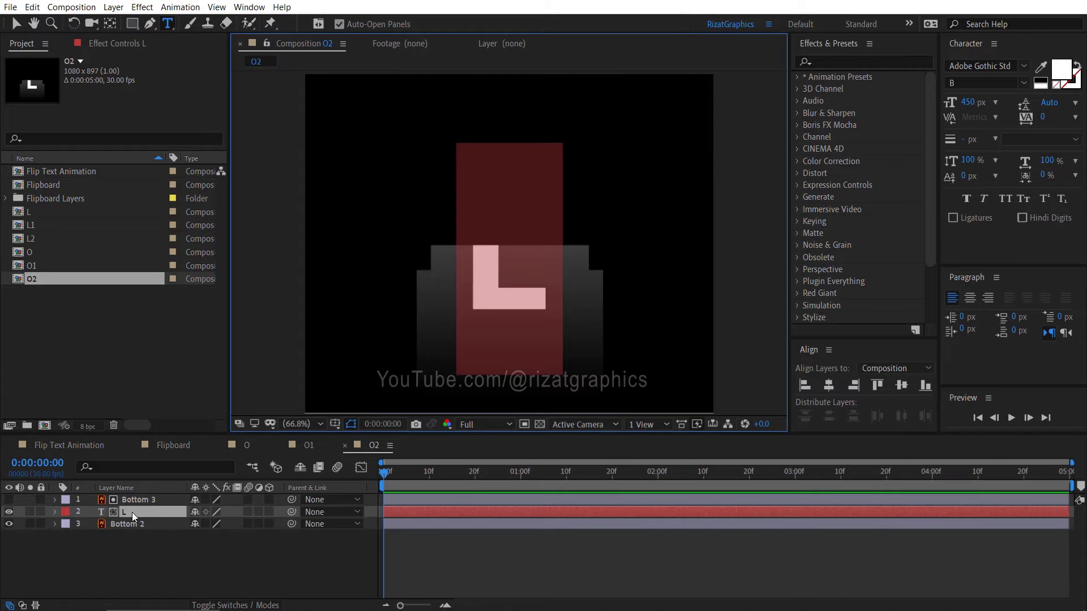
double_click(132, 512)
text(O)
click(132, 512)
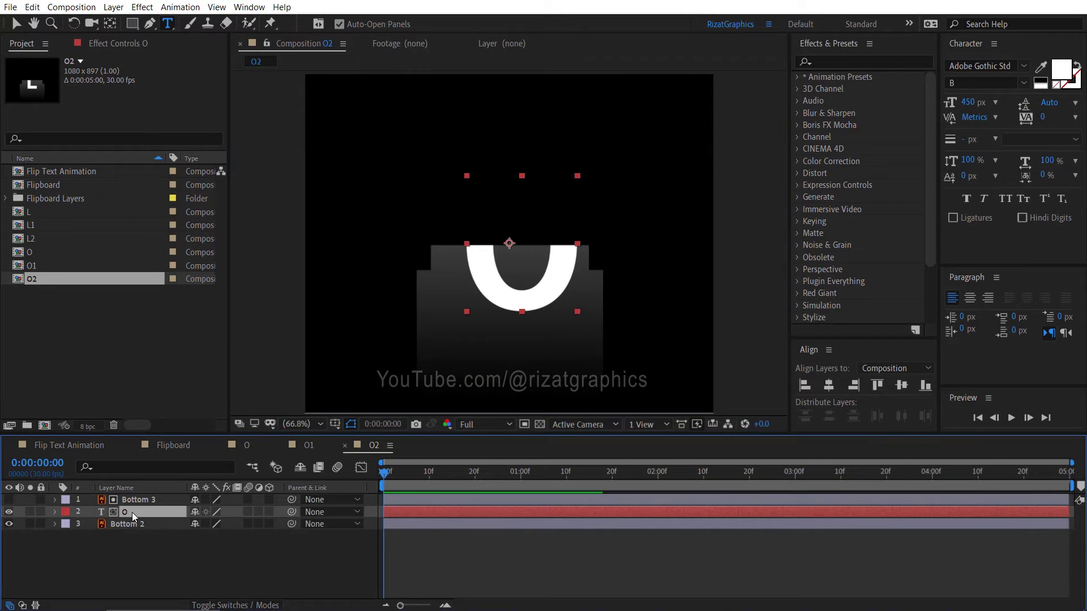
key(ctrl+alt+Home)
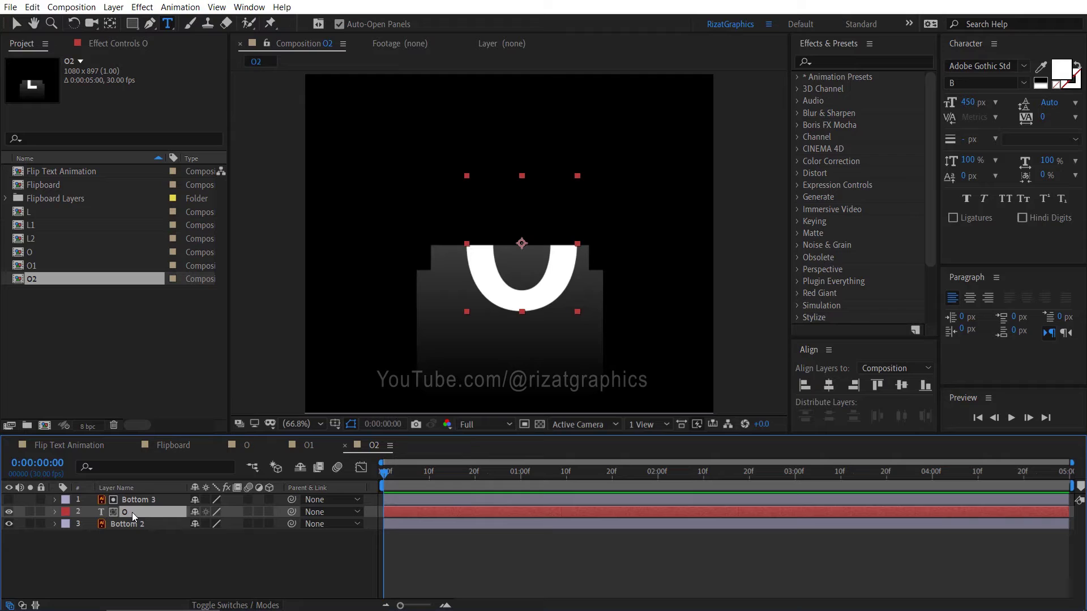
click(832, 384)
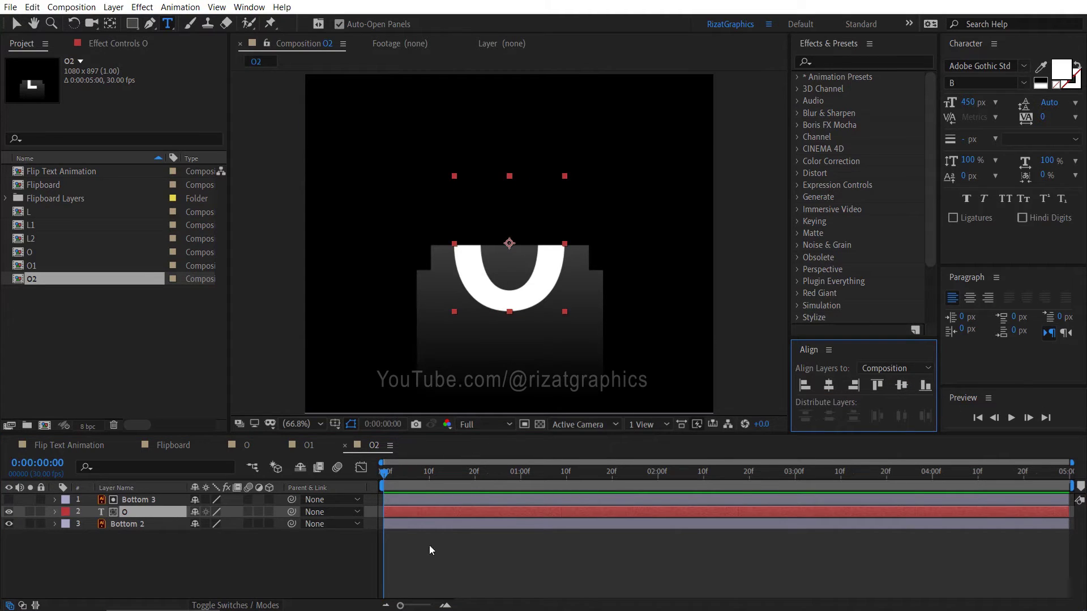
Step: In the O composition, replace the L2 layer with the O2 composition and the L1 layer with O1, keeping their animation
click(247, 445)
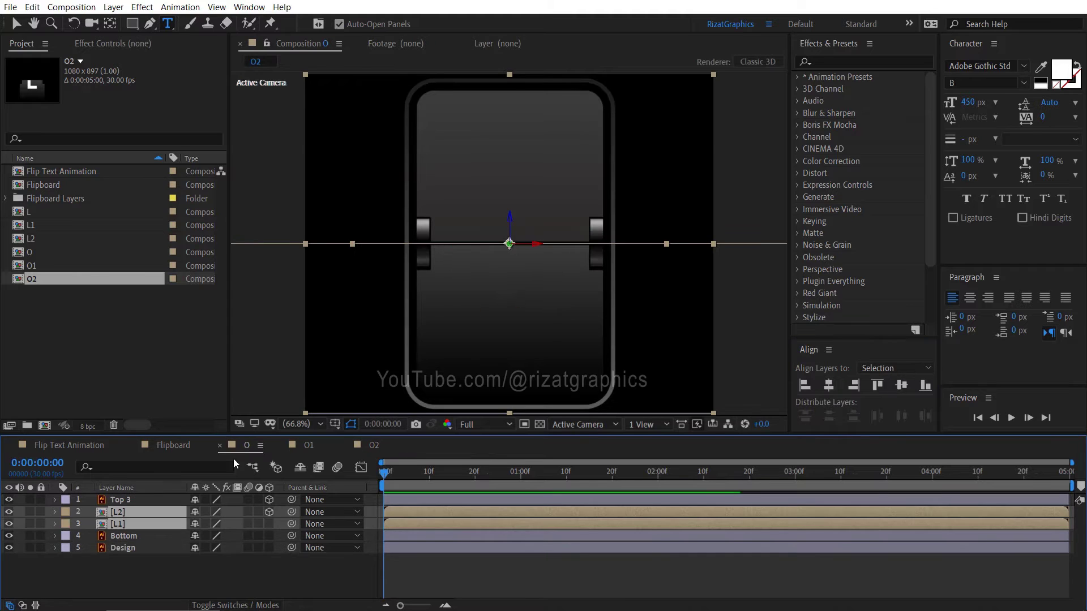
click(131, 510)
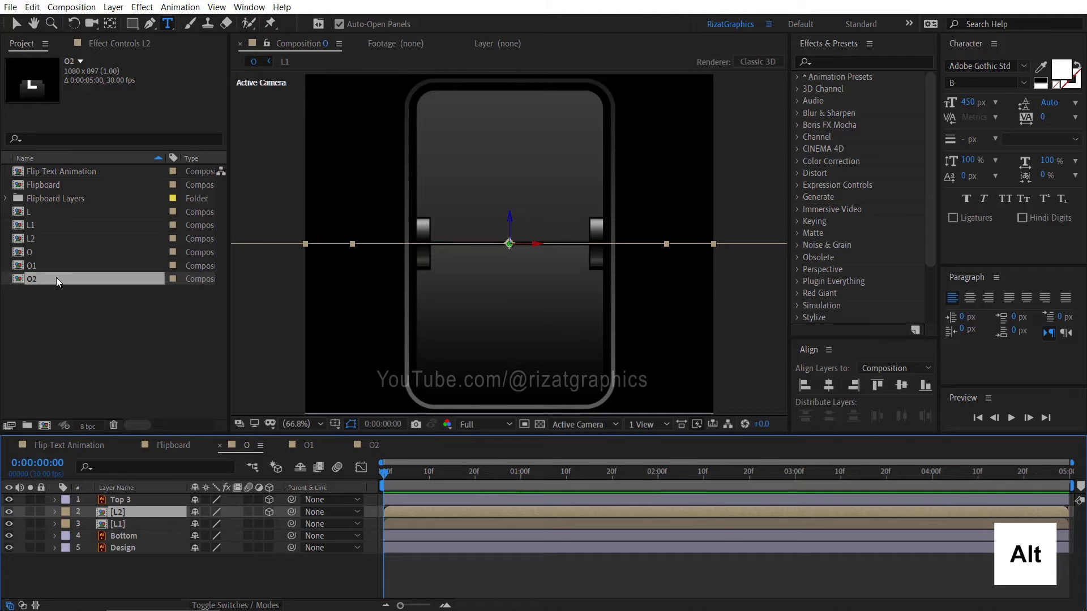
drag(56, 278, 122, 515)
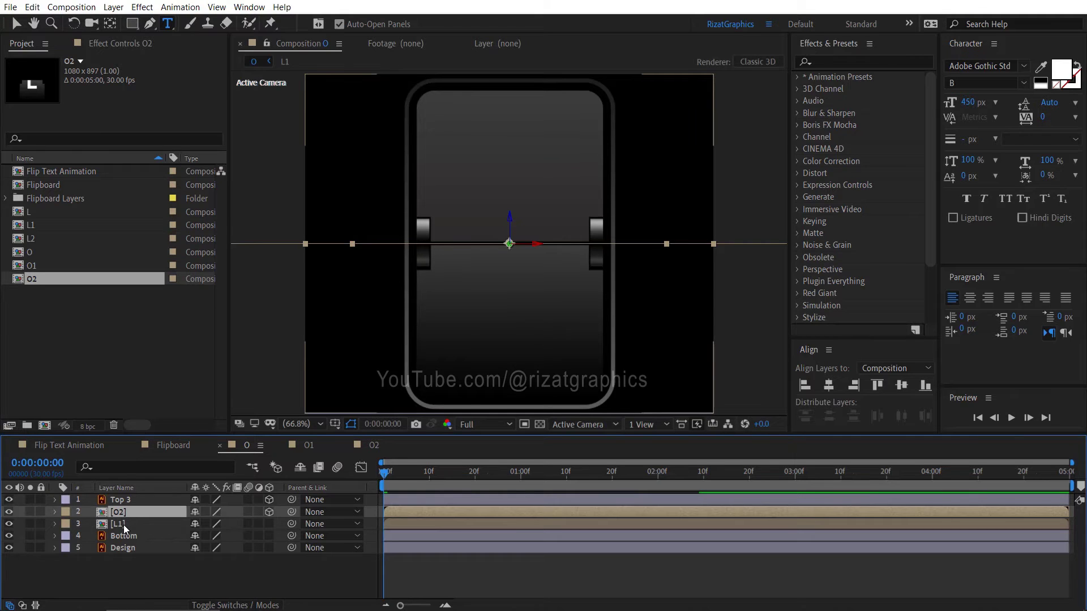
click(125, 526)
key(alt)
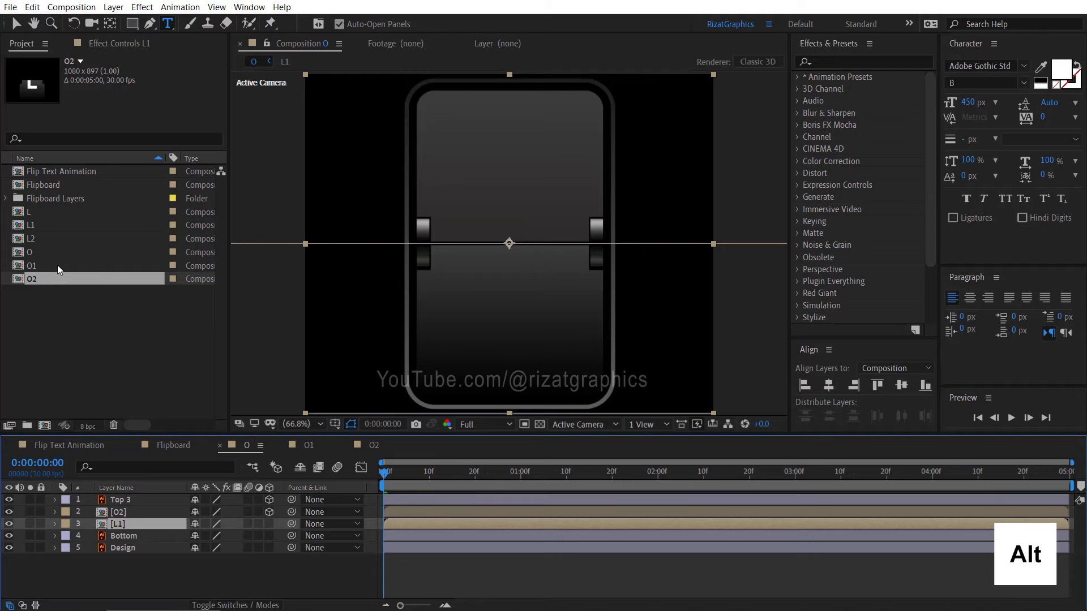
drag(58, 265, 113, 523)
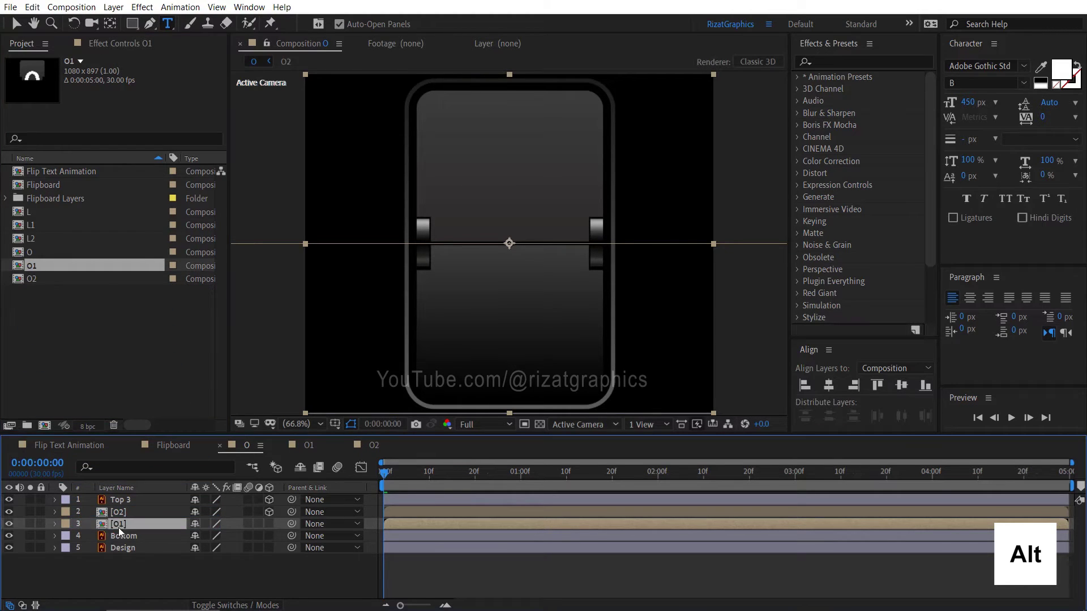
mouse_move(386, 473)
mouse_down()
mouse_move(530, 476)
mouse_move(390, 477)
mouse_up()
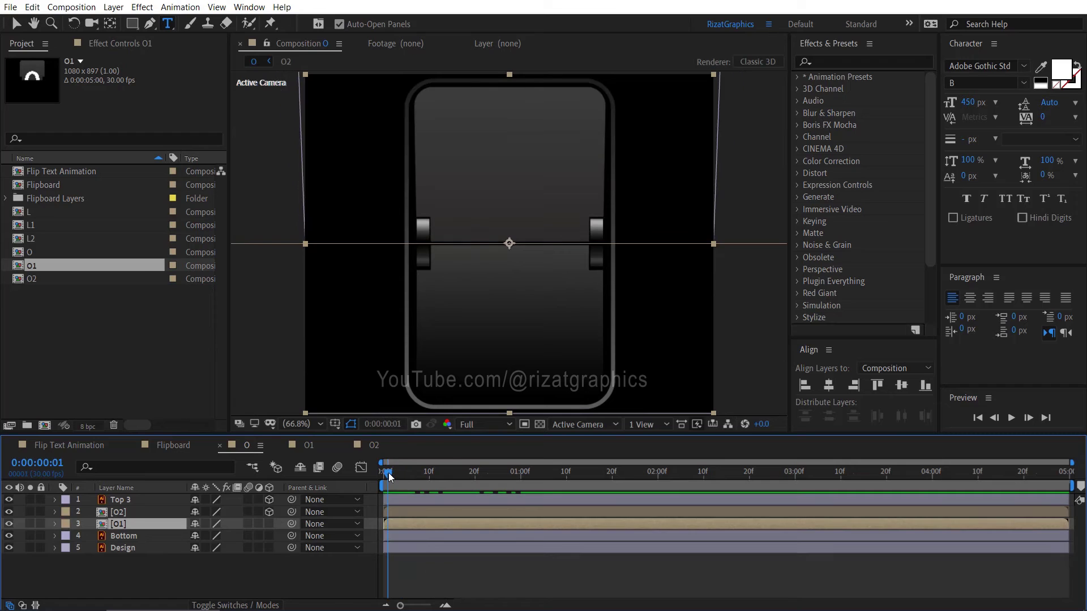
Step: Add the O composition to Flip Text Animation below the L layer and set its scale to 50%
click(94, 445)
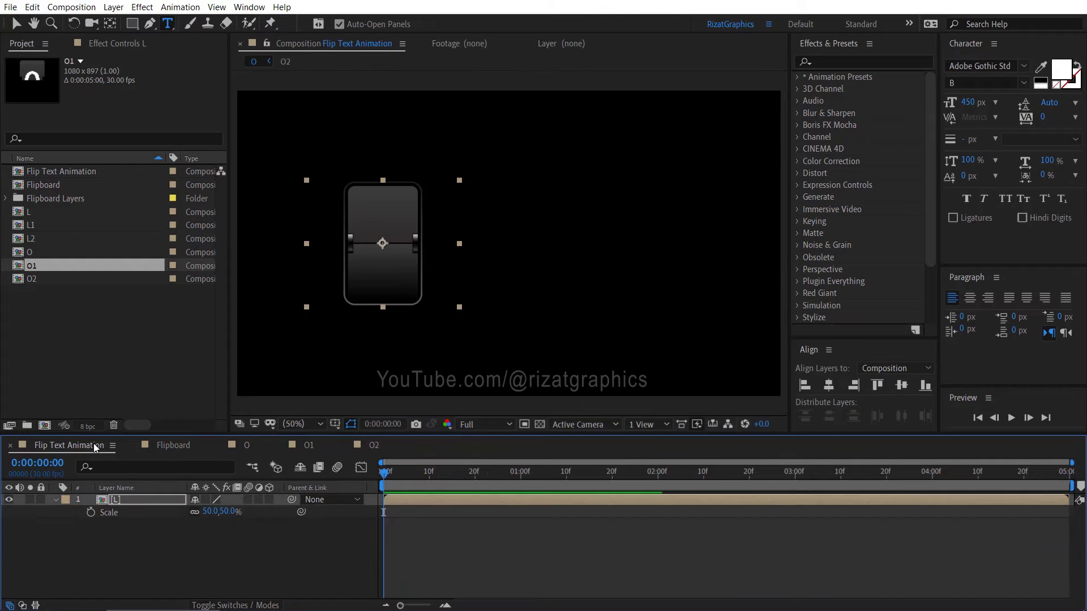
drag(37, 254, 118, 526)
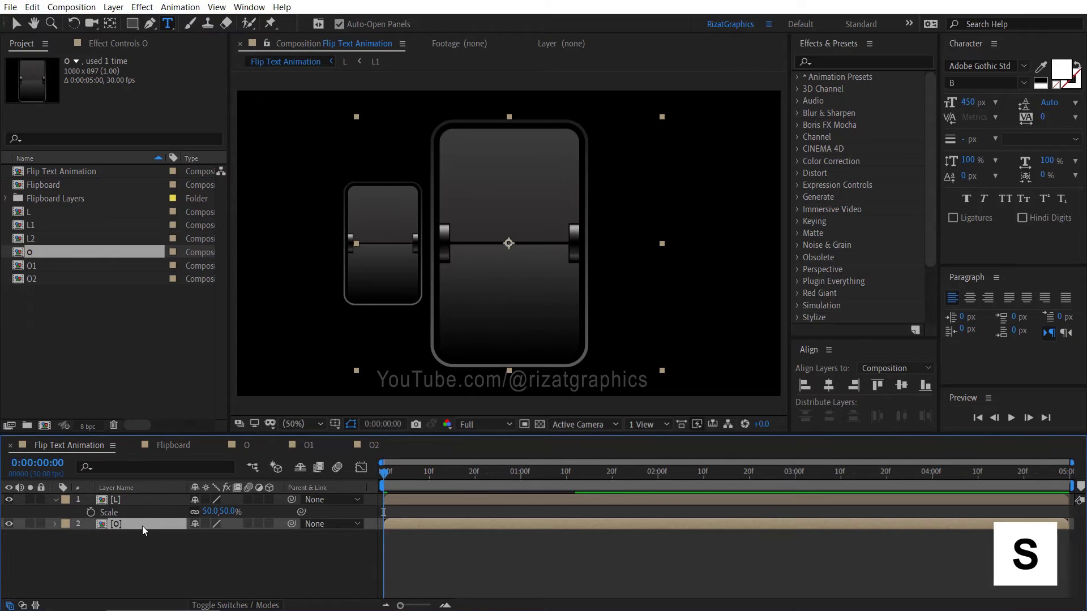
key(s)
click(211, 536)
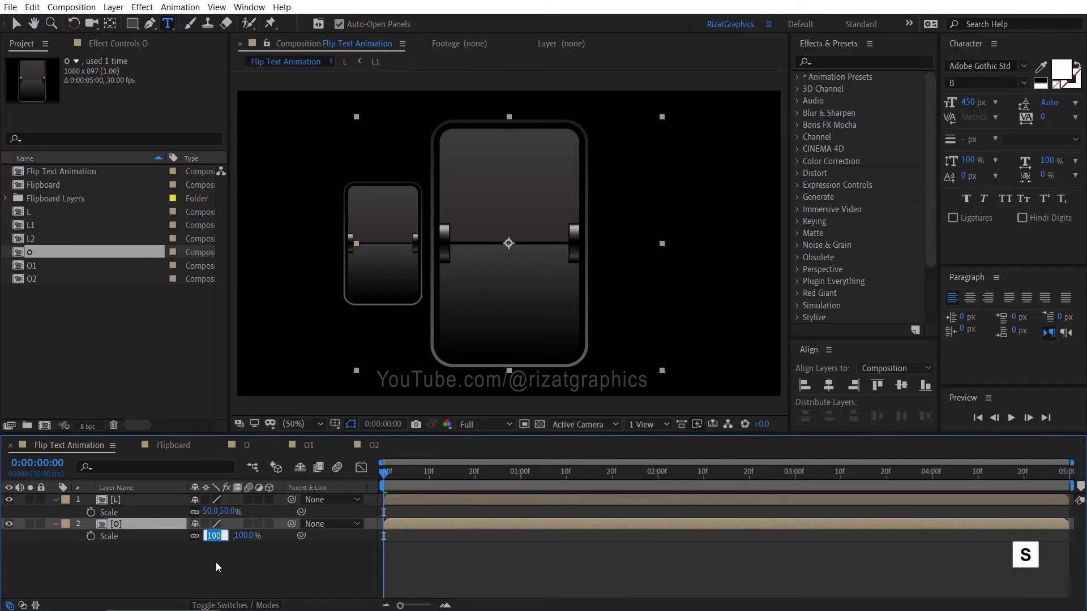
text(50)
key(Return)
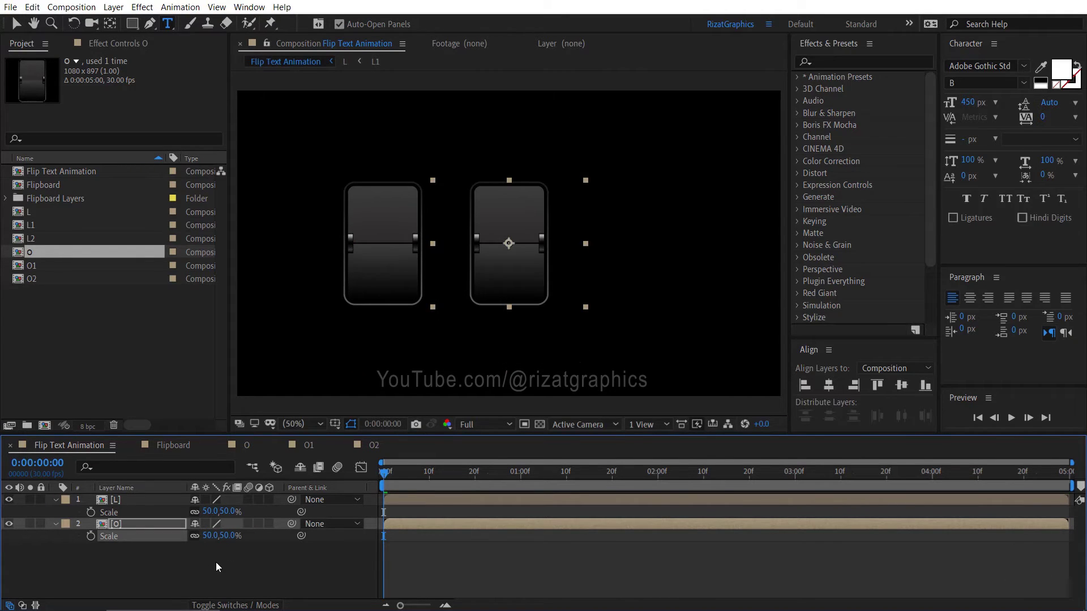
Step: Move the O flap horizontally so it sits close beside the L flap, and collapse both layers' properties
click(156, 527)
key(v)
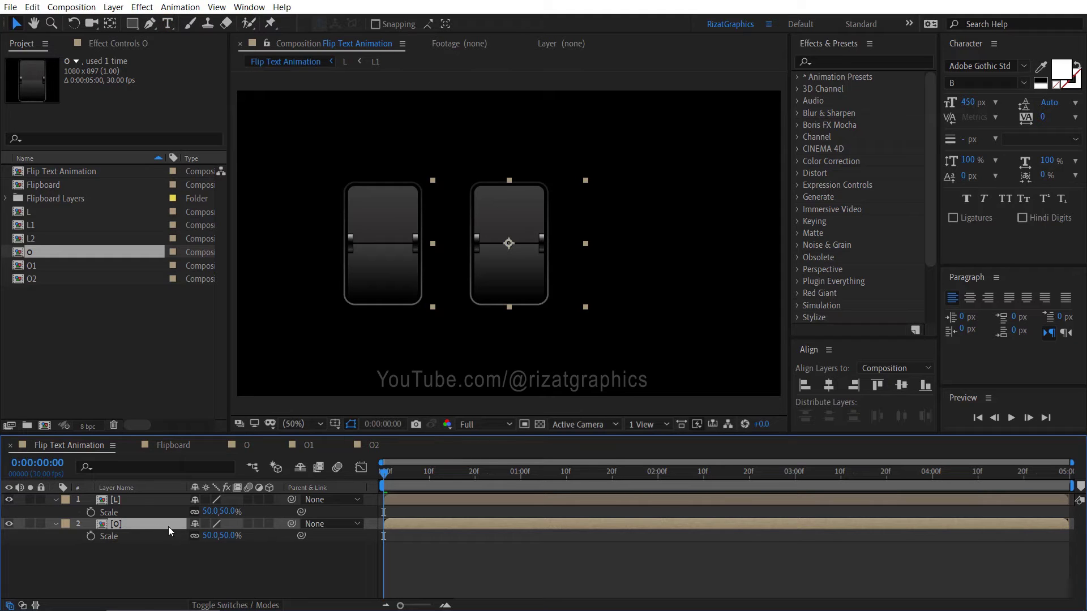
drag(511, 293, 483, 293)
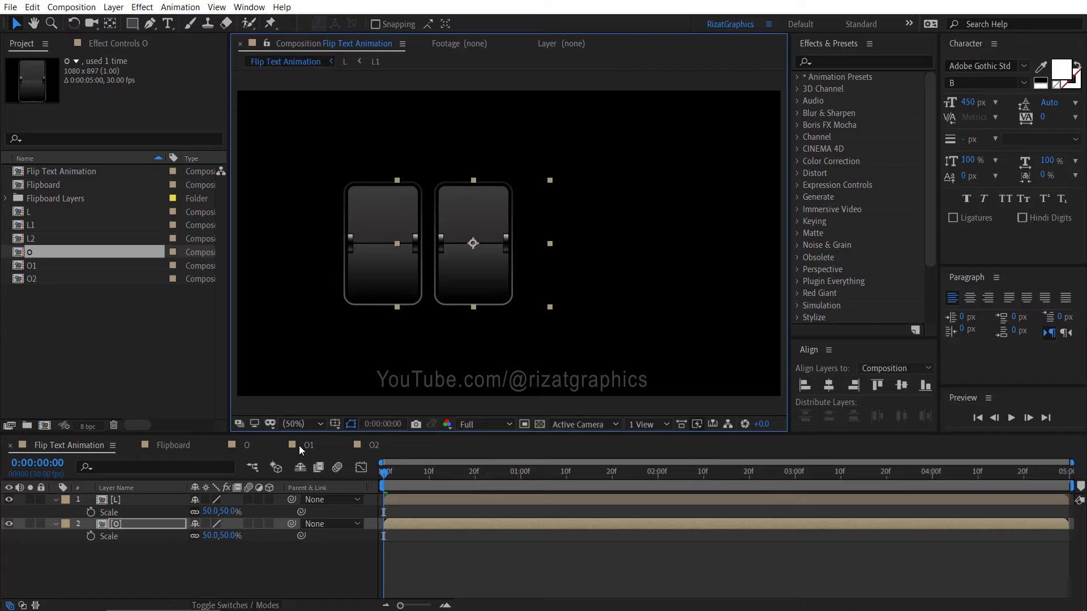
click(54, 500)
click(56, 513)
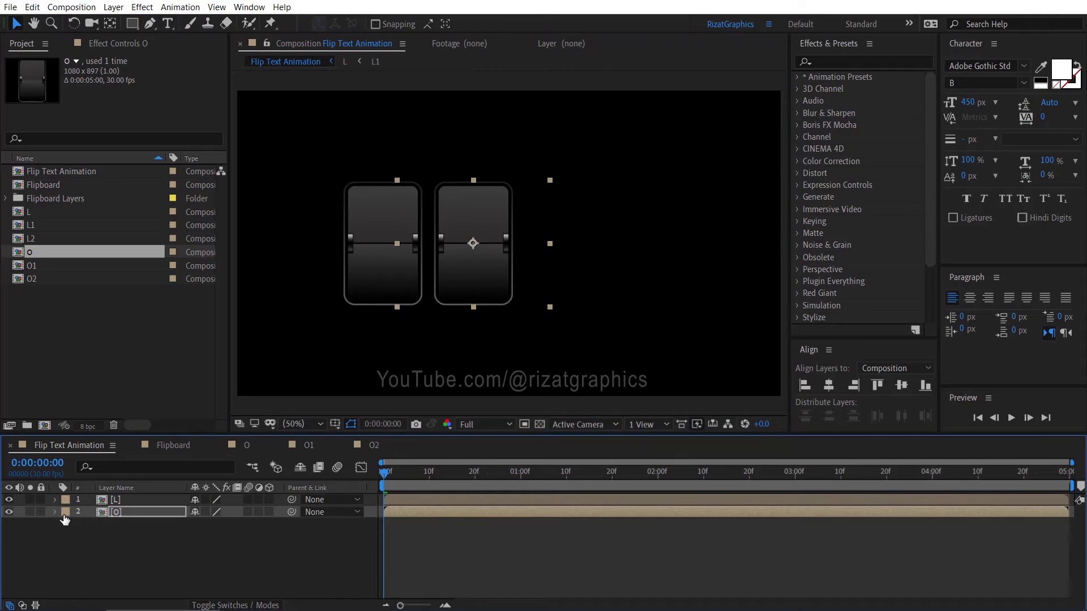
Step: Duplicate the O composition in the project, rename the copy "V" and open it
click(64, 253)
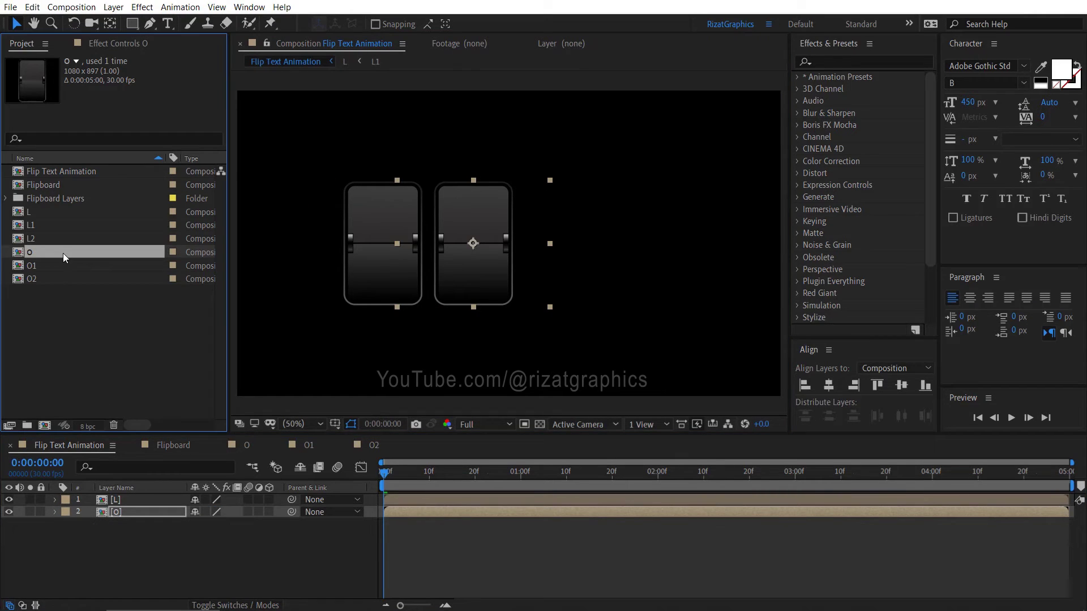
key(ctrl+d)
key(Return)
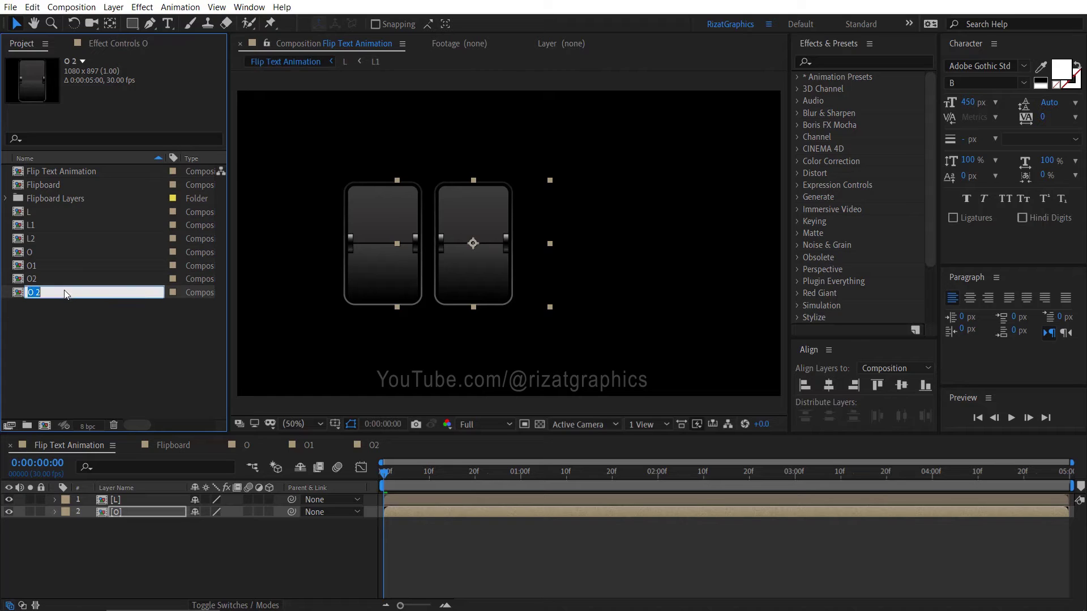
text(V)
key(Return)
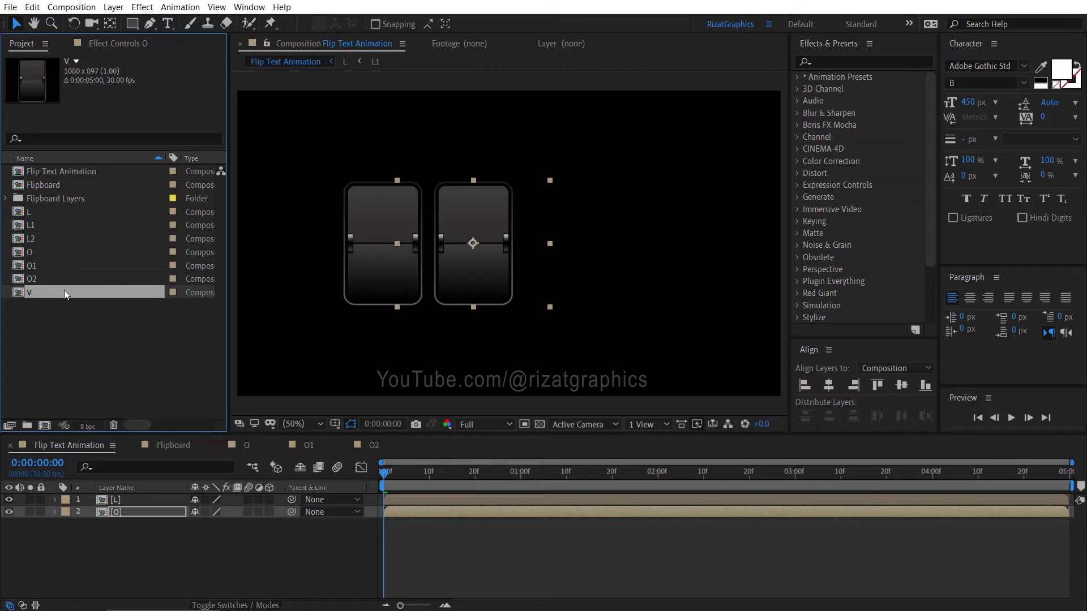
double_click(64, 293)
Step: Duplicate the O1 composition in the project and rename the copy "V1"
click(48, 266)
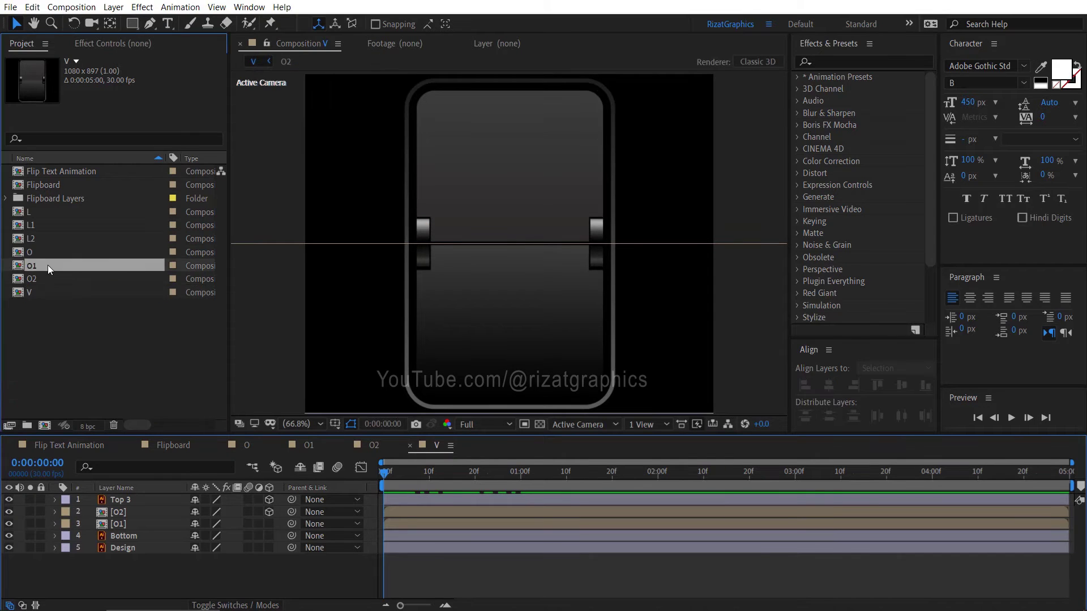
key(ctrl+d)
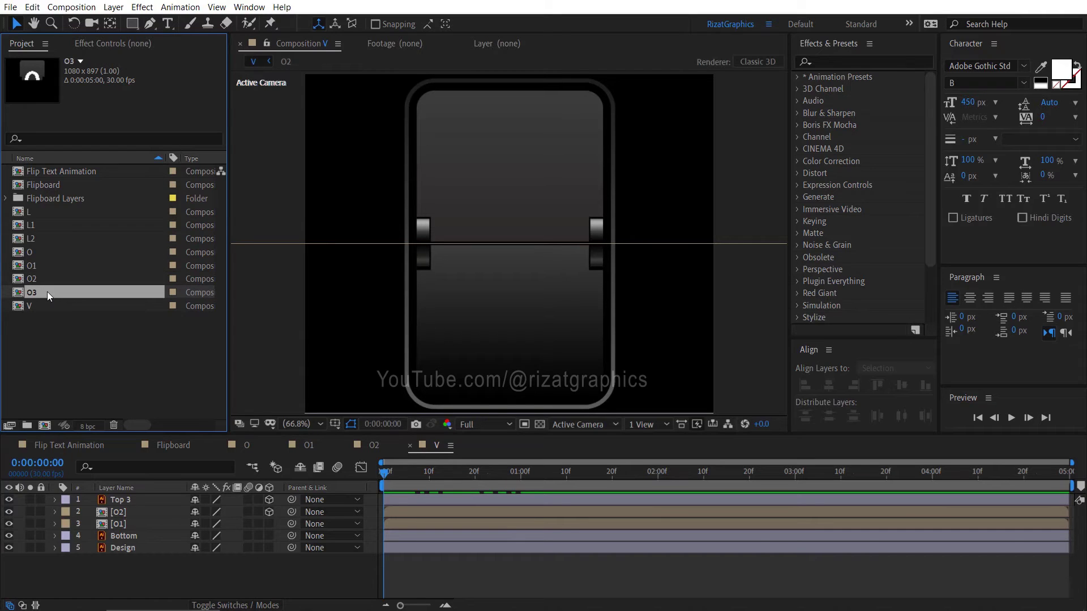
key(Return)
text(V1)
key(Return)
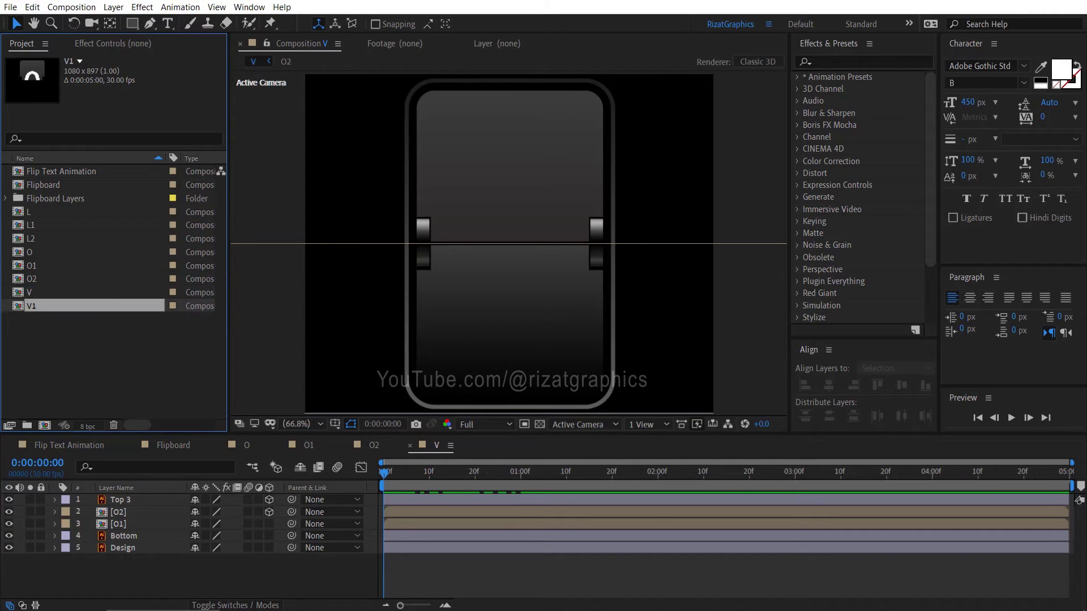
Step: Duplicate the O2 composition in the project and rename the copy "V2"
click(47, 277)
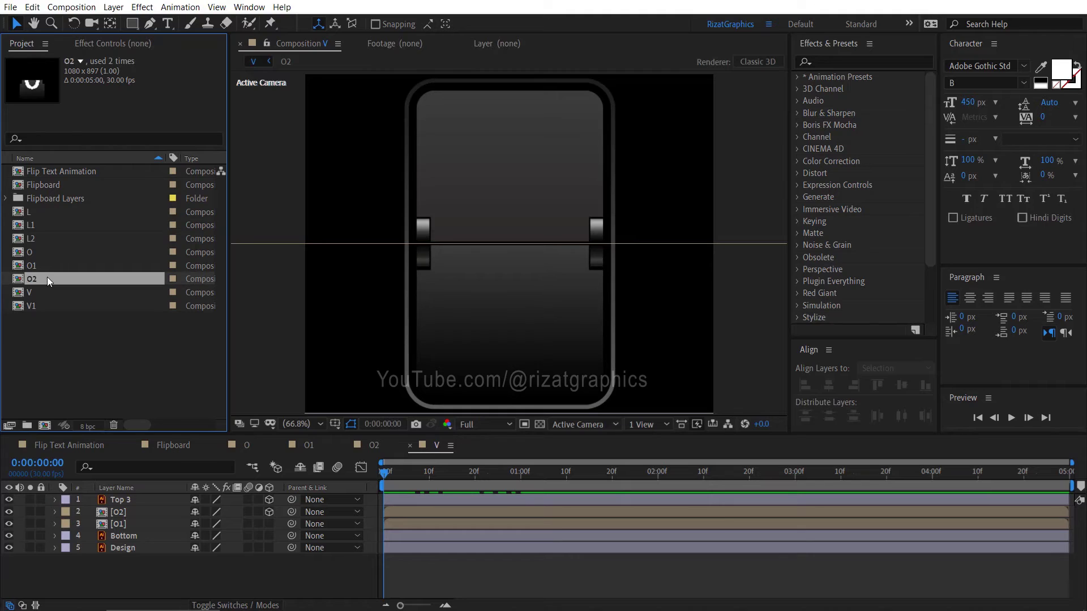
key(ctrl+d)
key(Return)
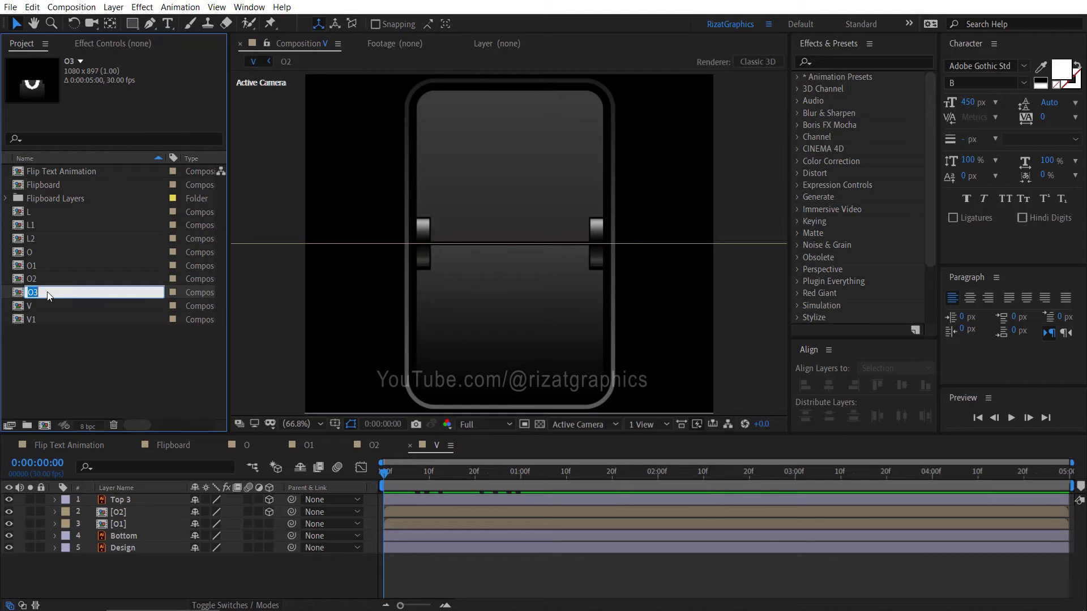
text(V2)
key(Return)
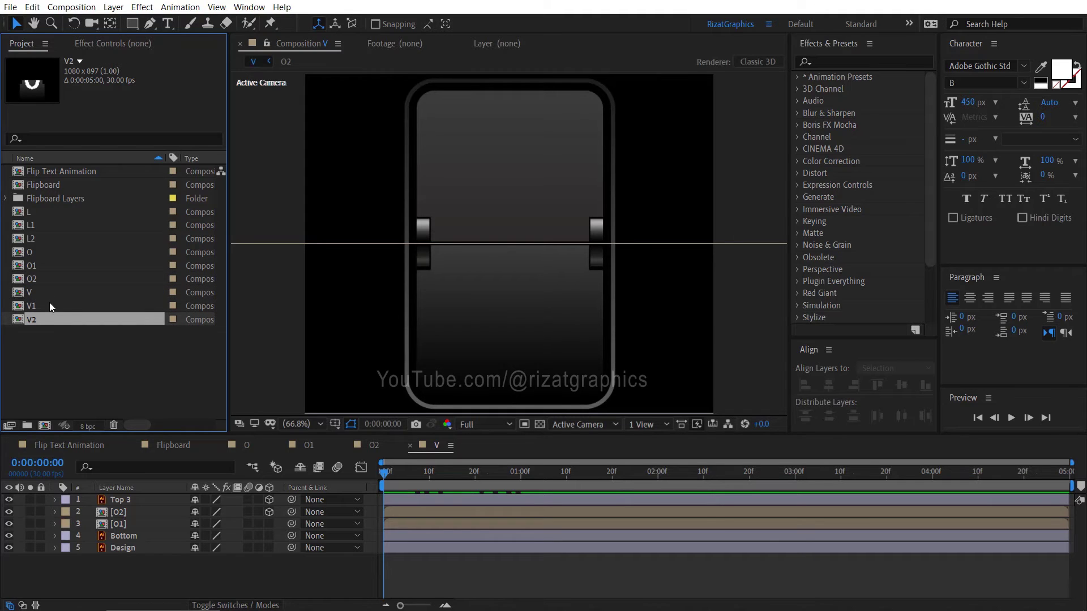
Step: In the V1 composition, change the text layer's letter to "V", center its anchor point and center it horizontally and vertically in the composition
double_click(49, 307)
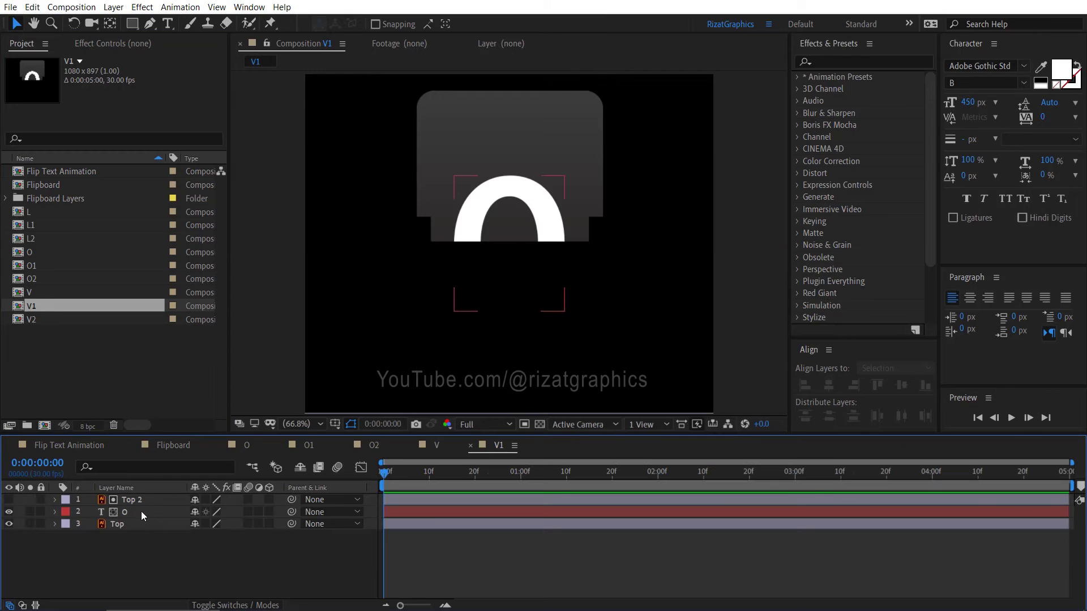
double_click(141, 511)
text(V)
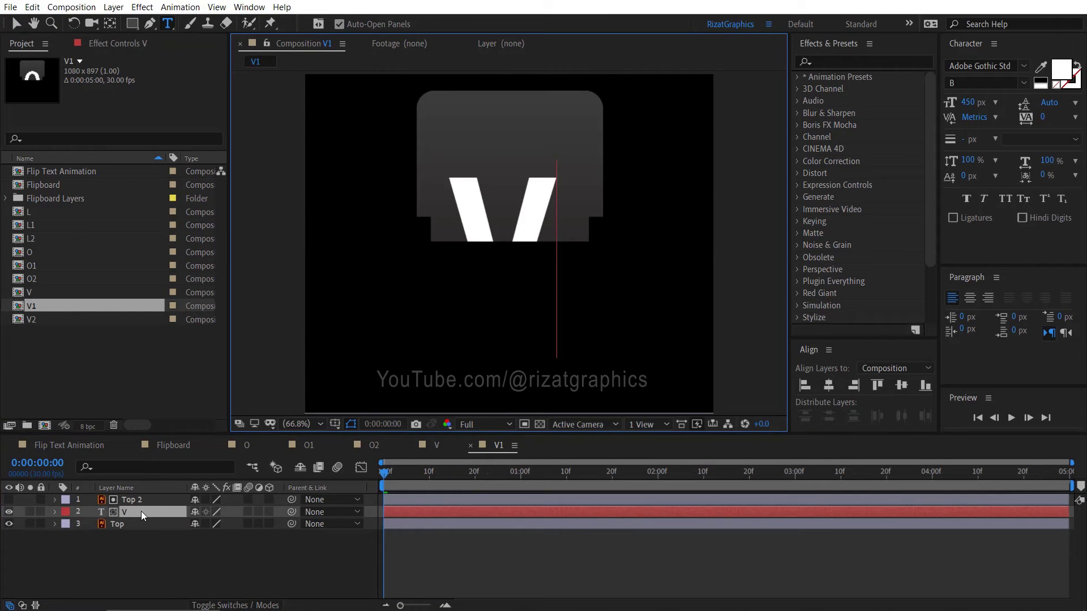
click(141, 512)
key(ctrl+alt+Home)
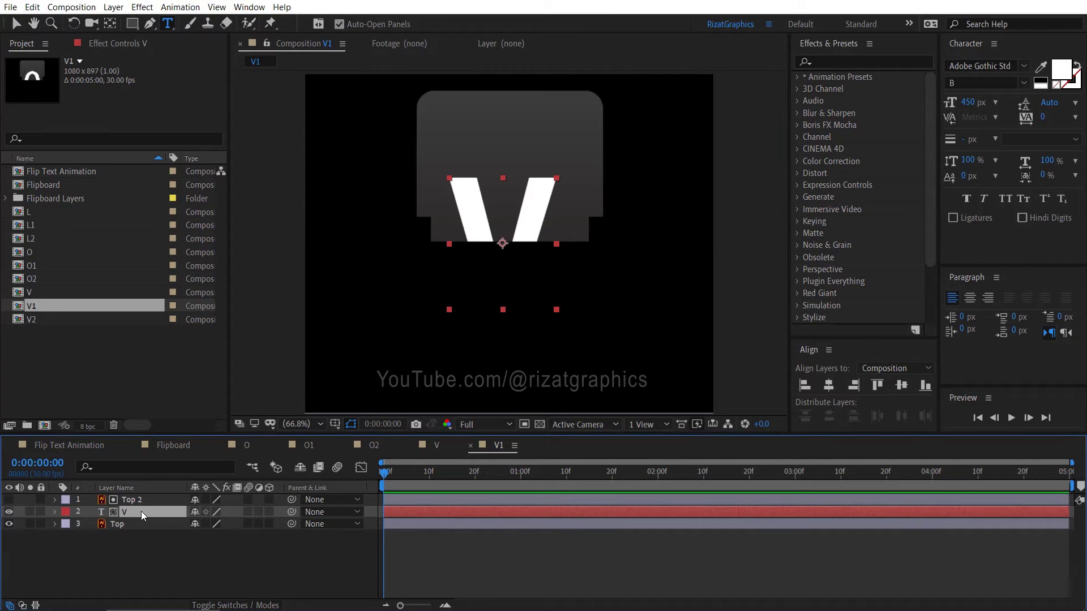
click(831, 386)
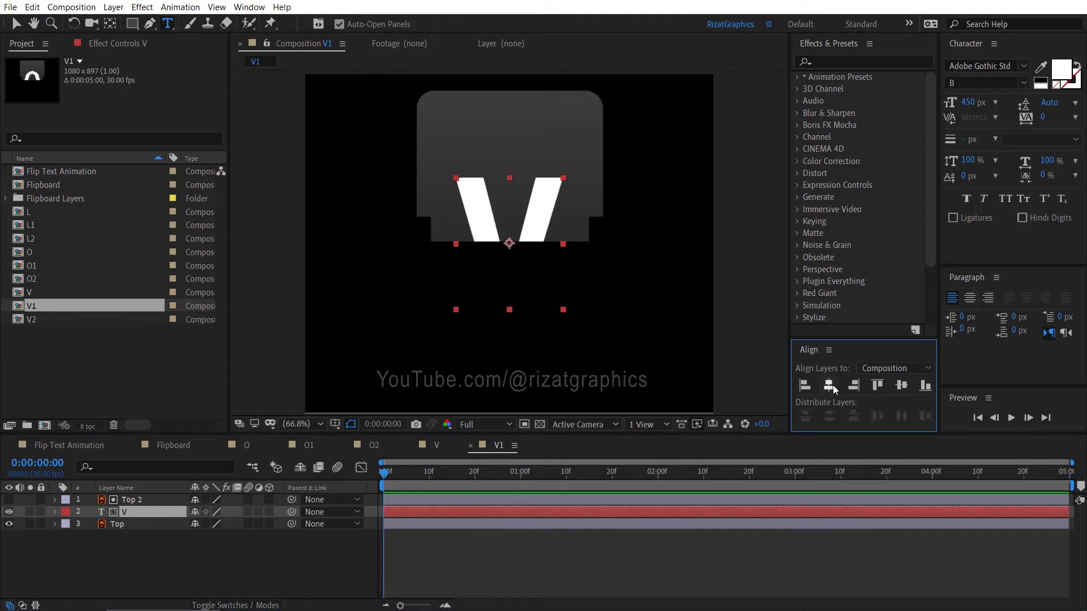
click(902, 387)
Step: In the V2 composition, change the text layer's letter to "V", center its anchor point and center it horizontally in the composition
double_click(72, 322)
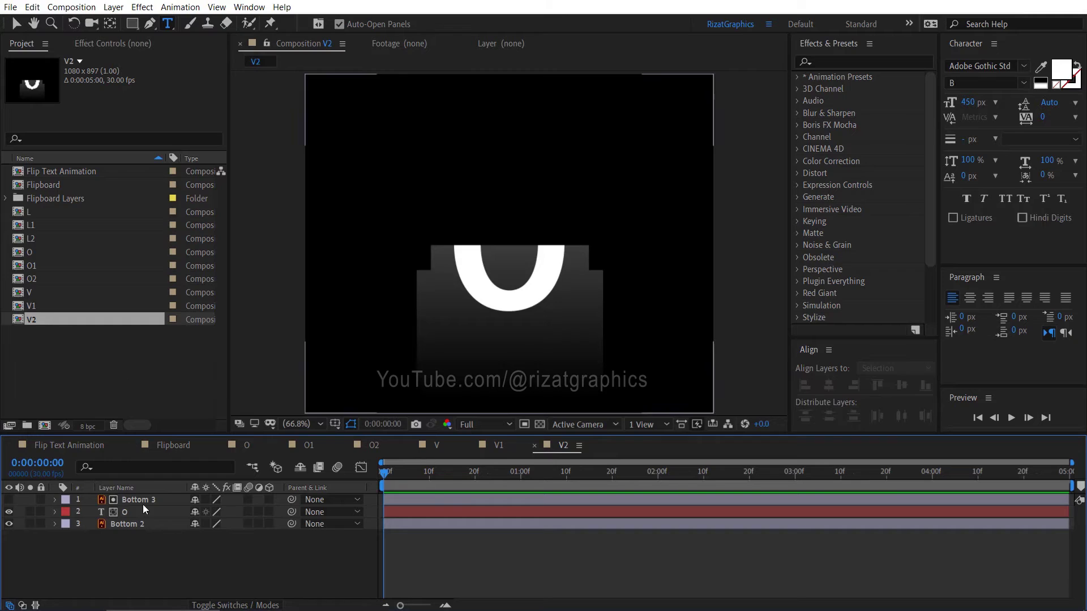
click(144, 510)
double_click(143, 511)
text(V)
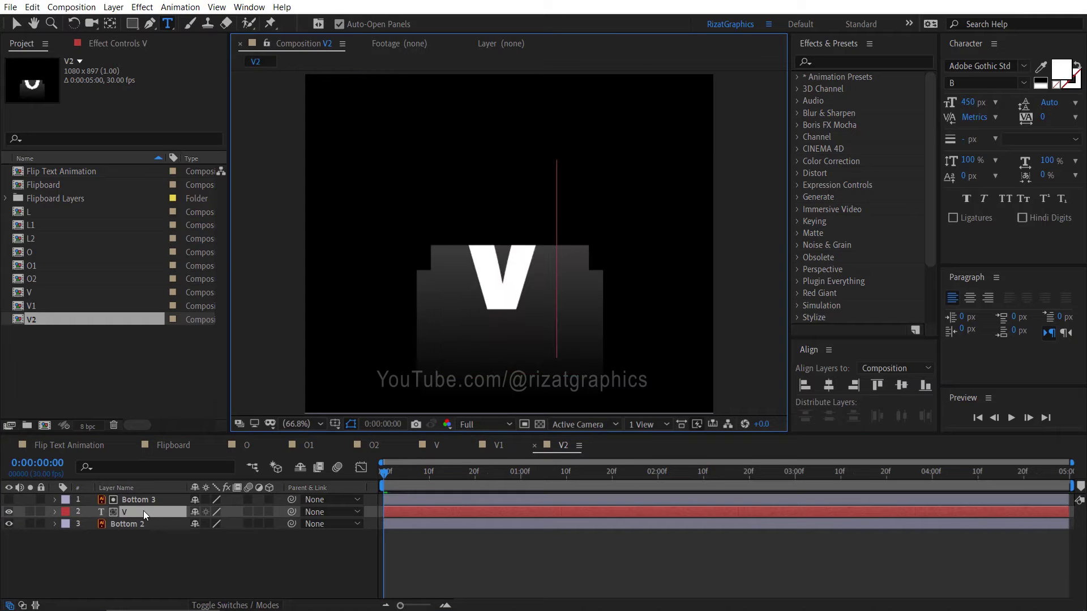
key(Escape)
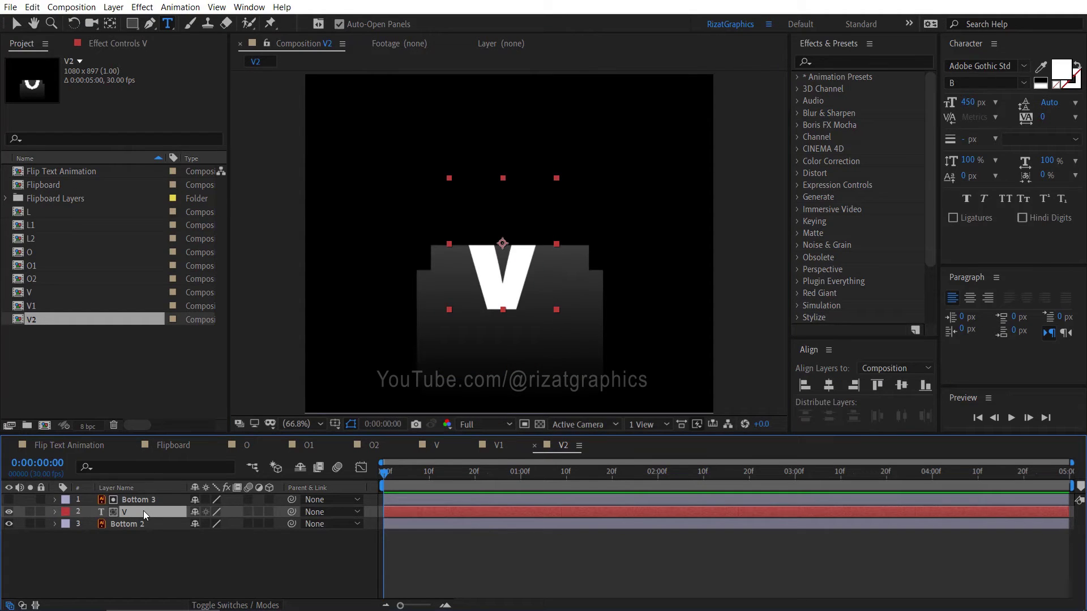
click(832, 389)
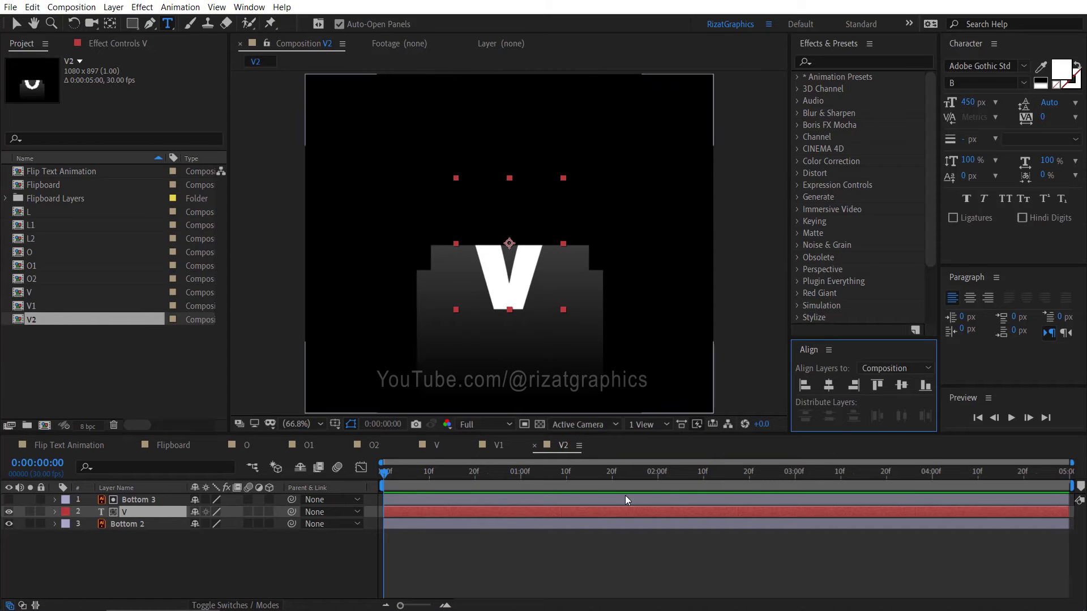
Step: In the V composition, replace the O2 layer with the V2 composition and the O1 layer with the V1 composition
click(427, 446)
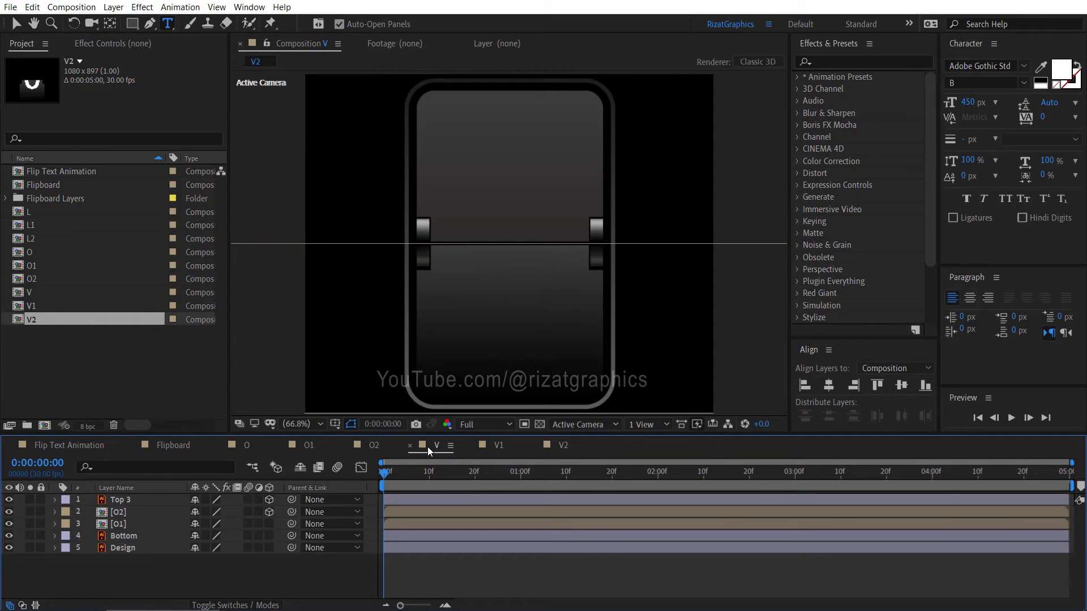
click(126, 514)
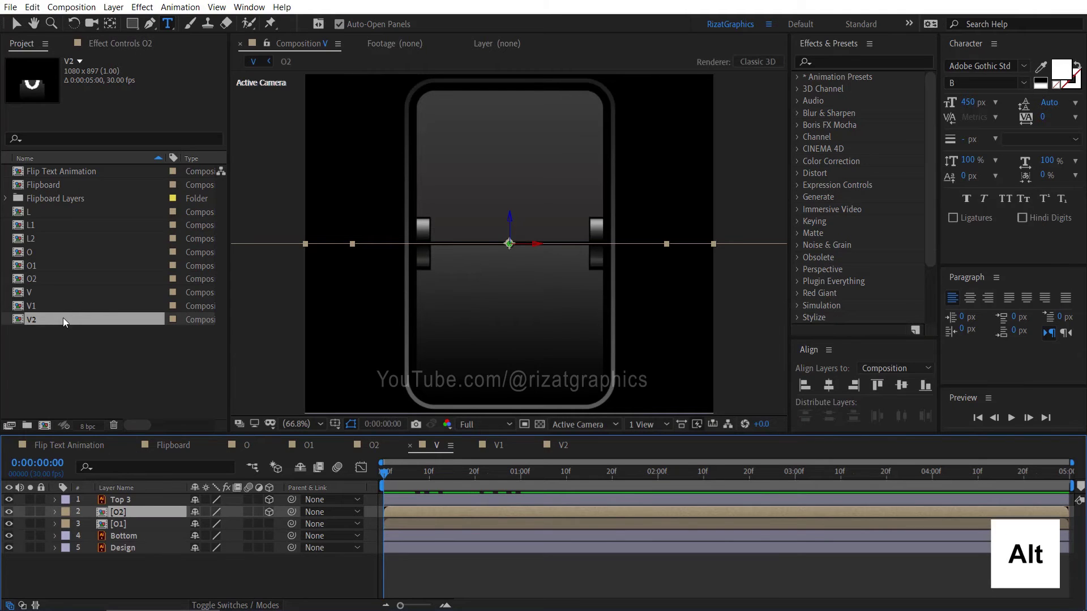
drag(65, 319, 126, 510)
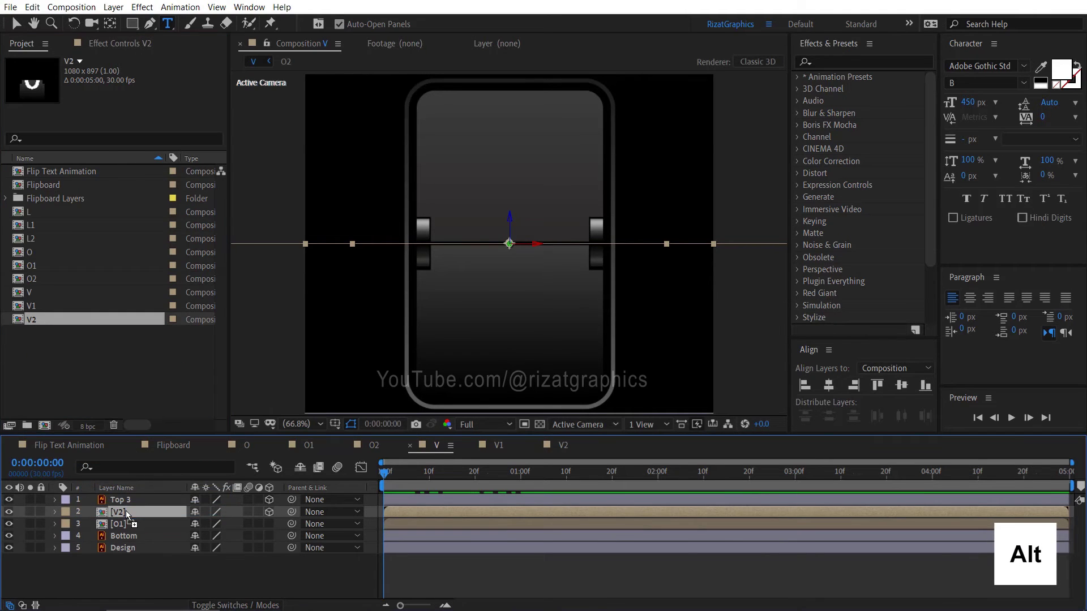
click(126, 525)
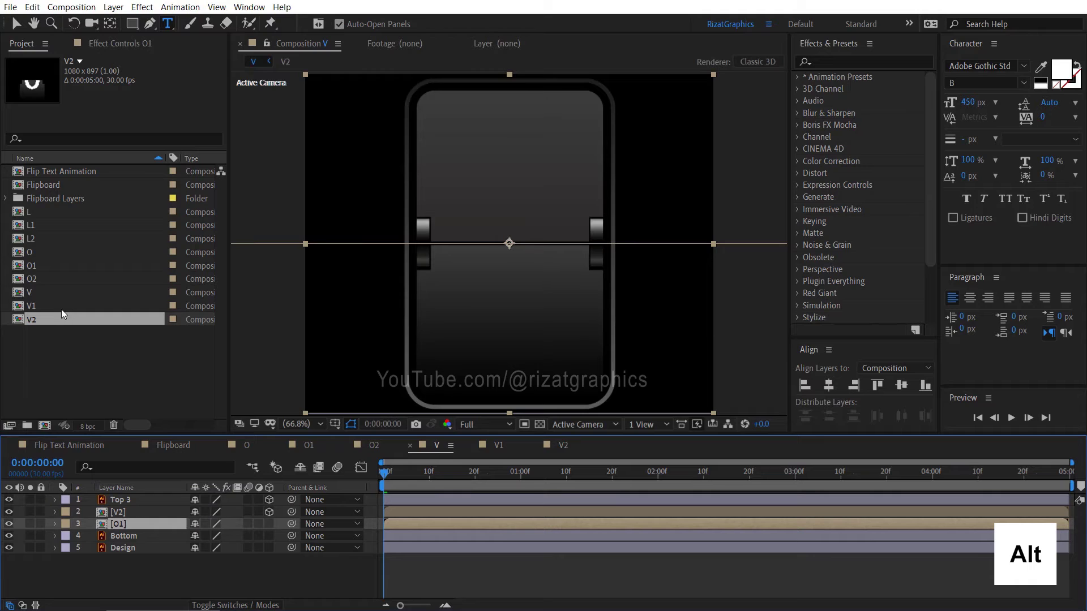
drag(62, 308, 121, 524)
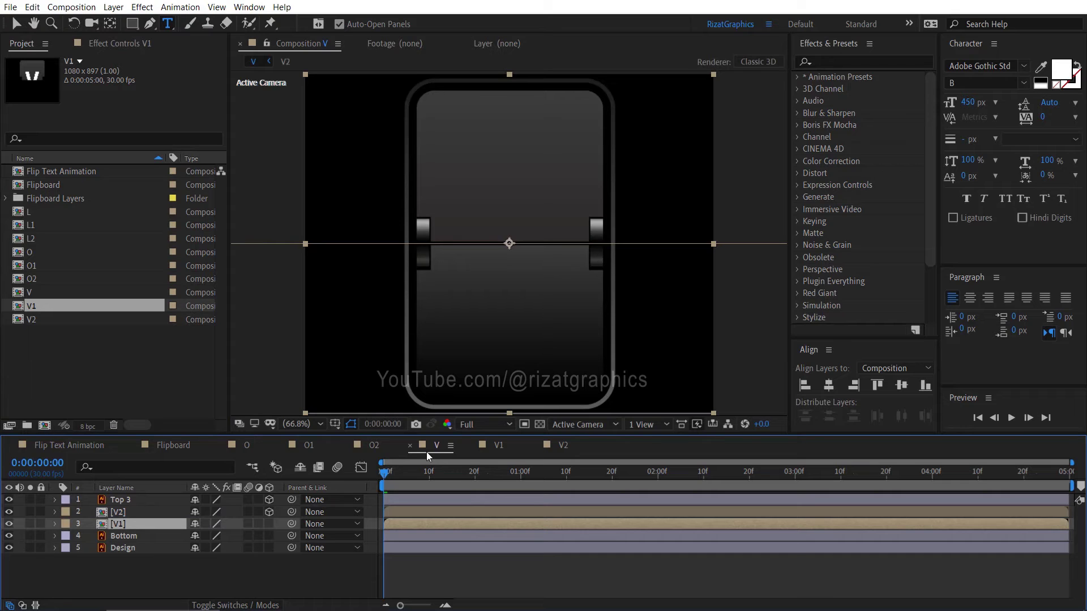
mouse_move(385, 475)
mouse_down()
mouse_move(526, 484)
mouse_move(378, 477)
mouse_up()
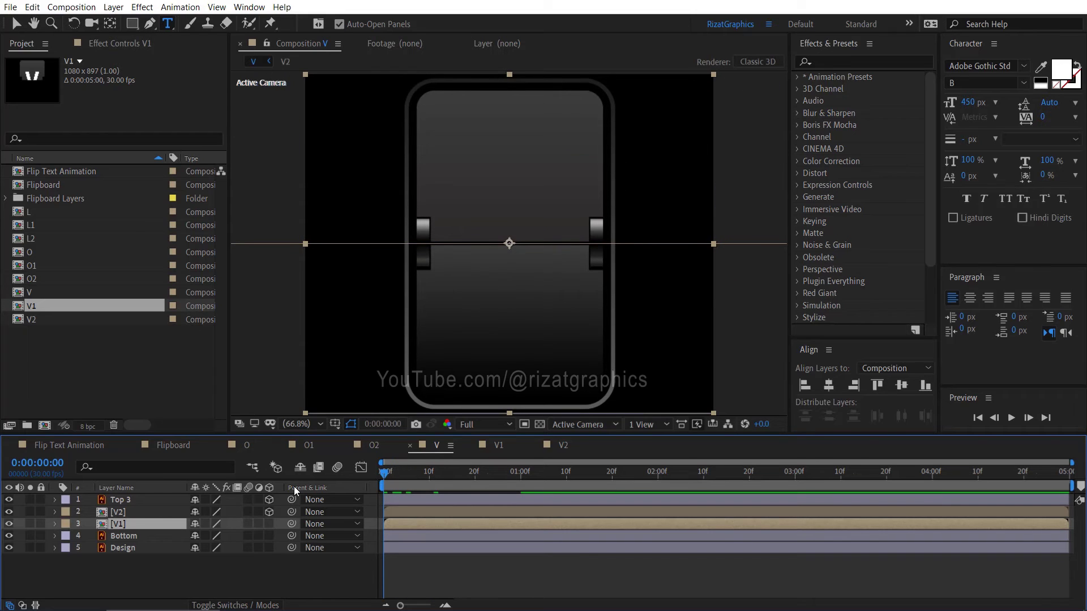
Step: Add the V composition to Flip Text Animation below the O layer and scale it to 50%
click(85, 445)
click(37, 294)
drag(37, 295, 98, 528)
key(s)
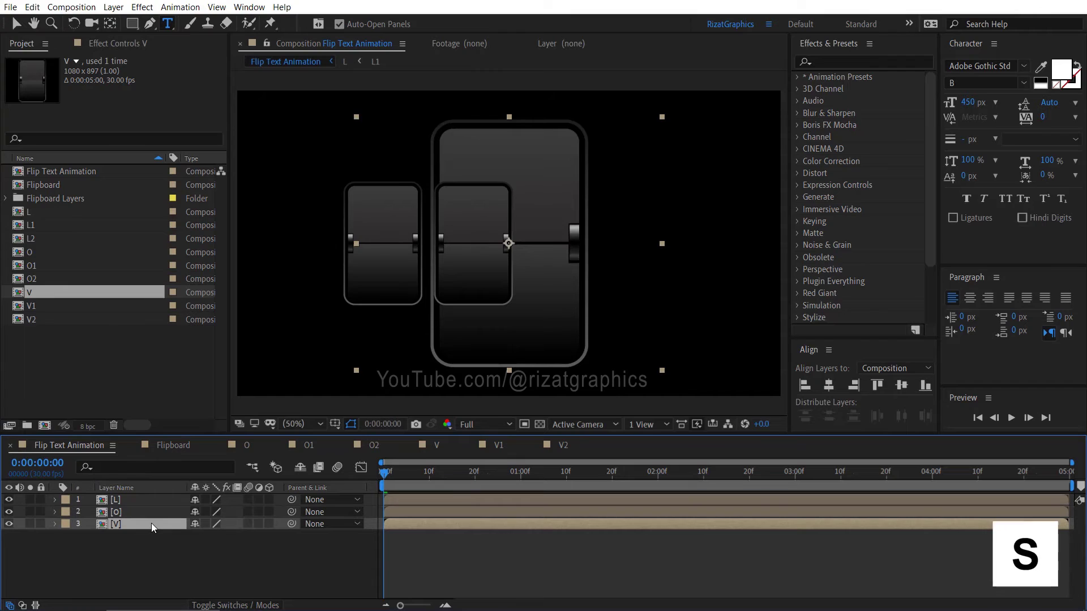
click(213, 536)
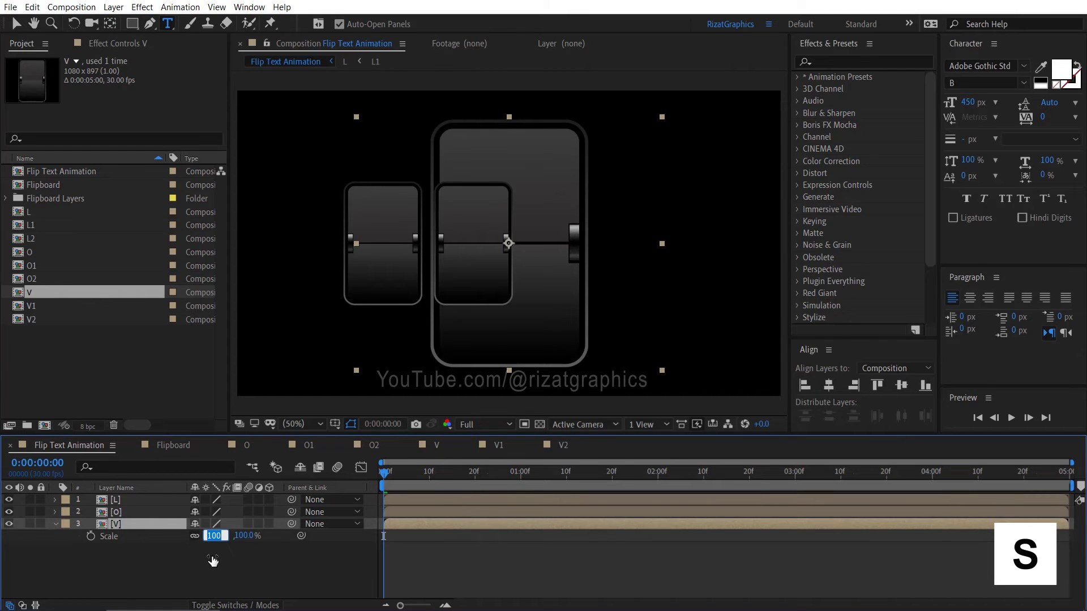
text(50)
key(Return)
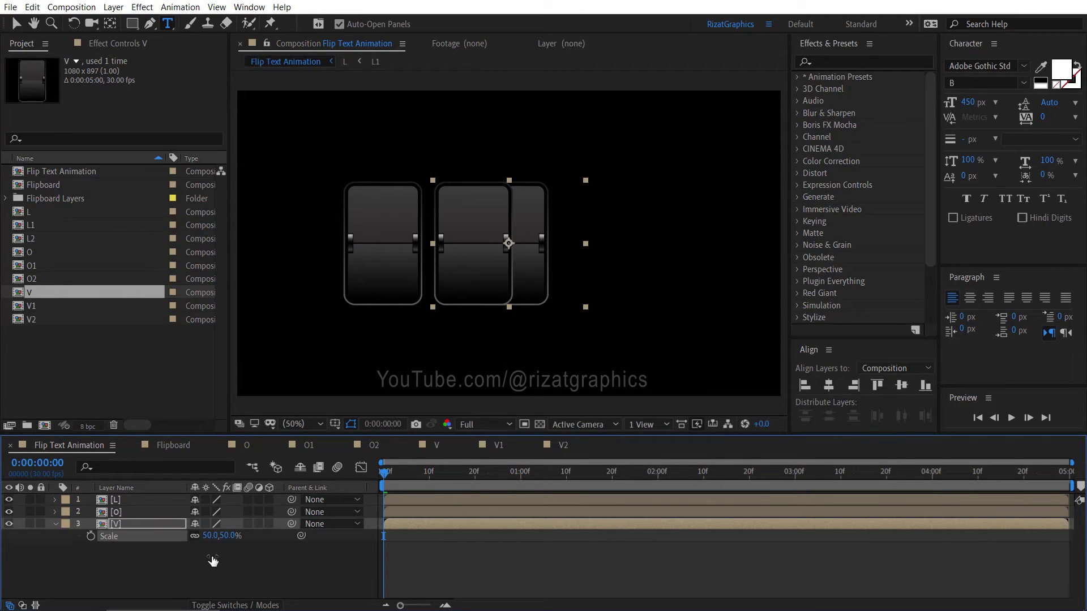
Step: Move the V flap to the right of the O flap with a matching gap, and shift all three flaps left together
click(166, 524)
key(v)
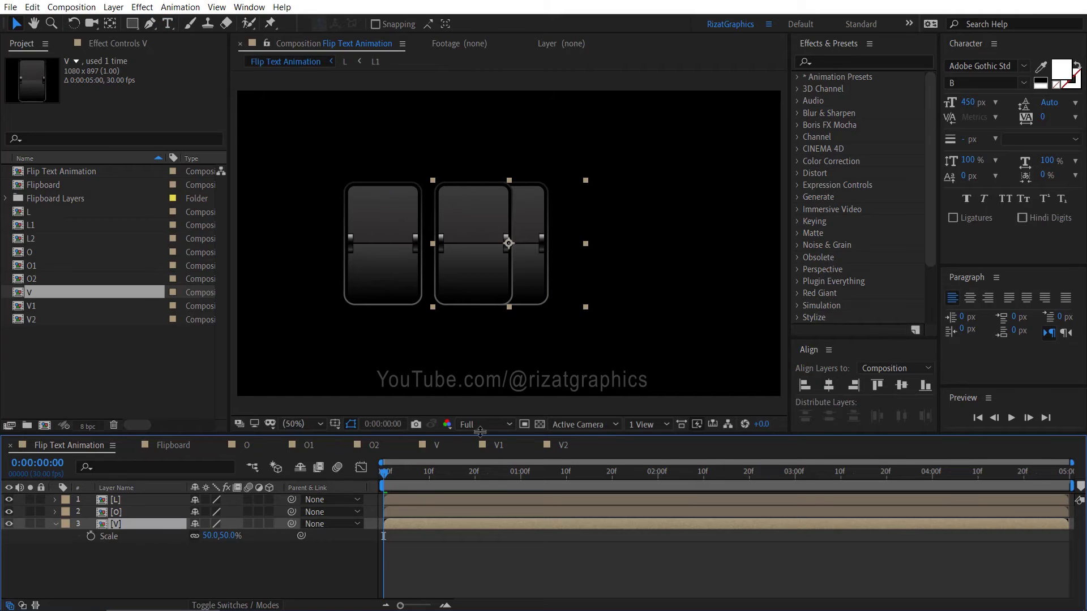
drag(532, 283, 587, 293)
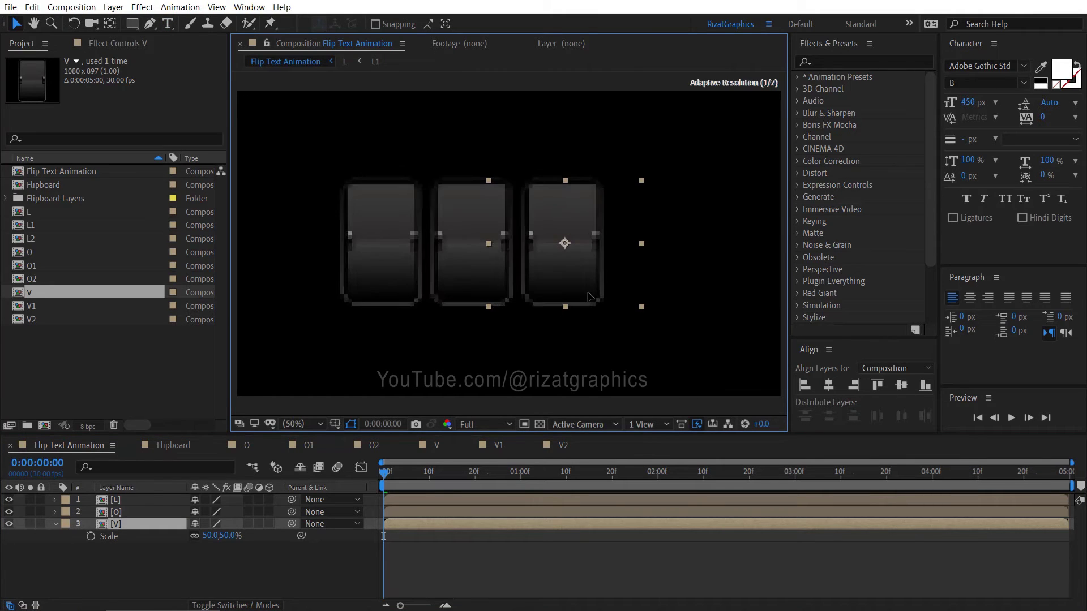
click(573, 338)
mouse_move(496, 303)
mouse_down()
mouse_move(389, 267)
mouse_move(404, 278)
mouse_up()
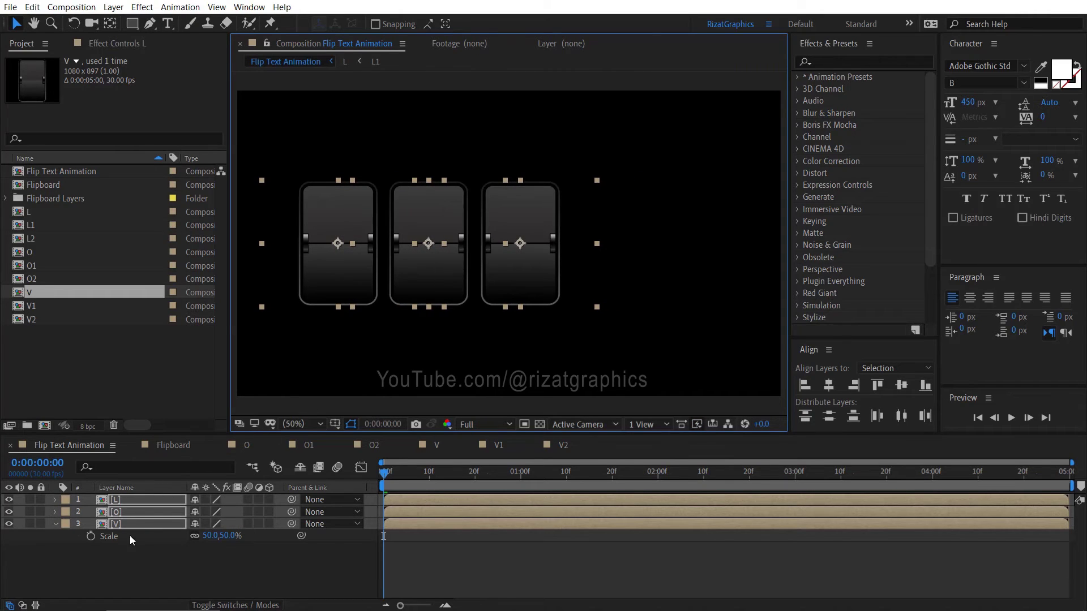
click(111, 543)
click(56, 525)
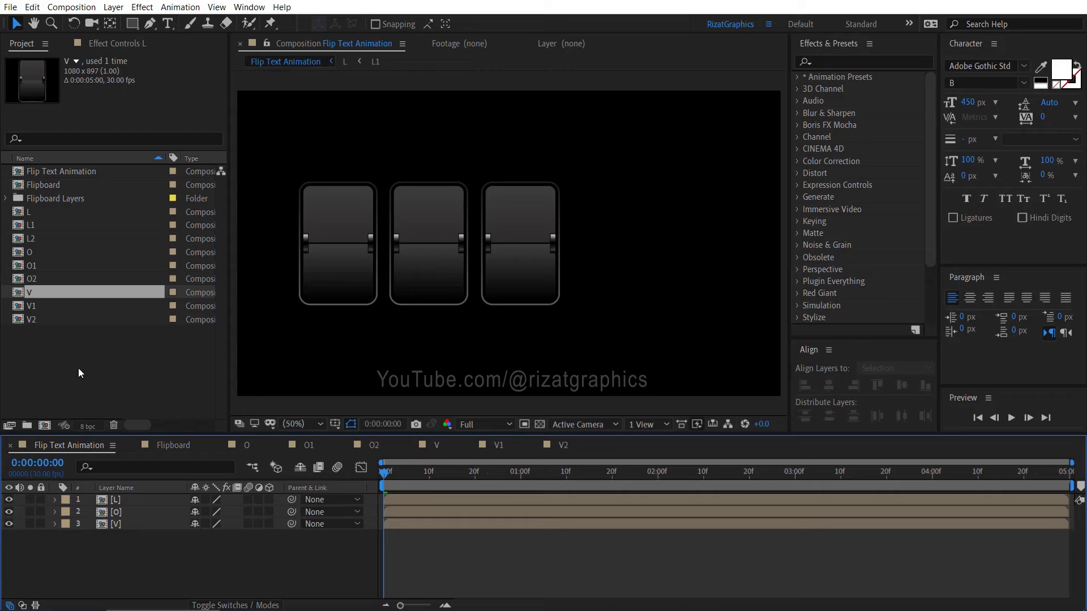
Step: Duplicate the V composition in the project and rename the copy "E"
click(57, 294)
key(ctrl+d)
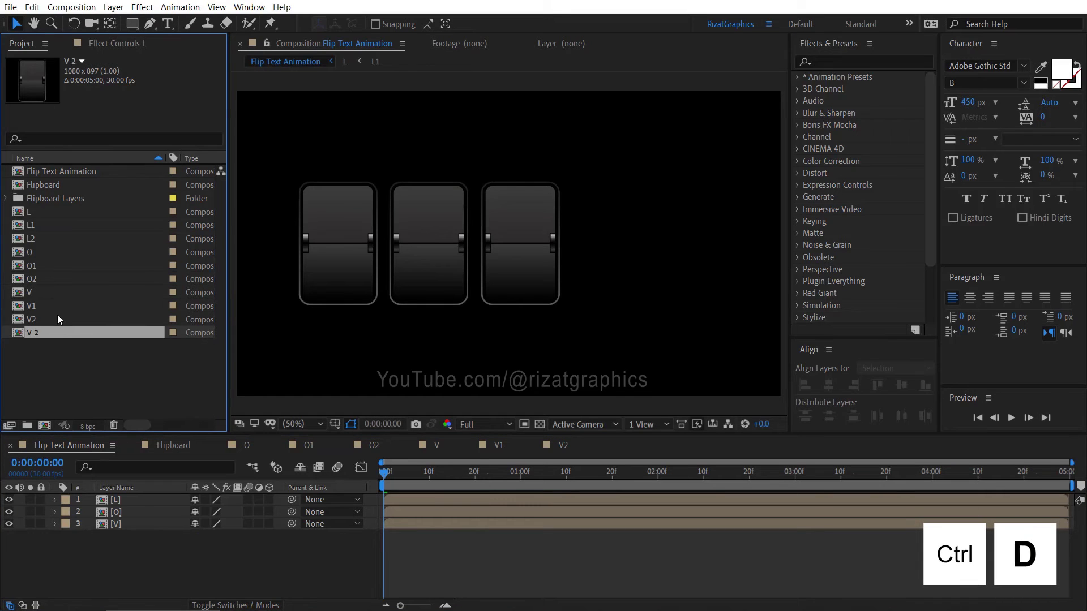
key(Return)
text(E)
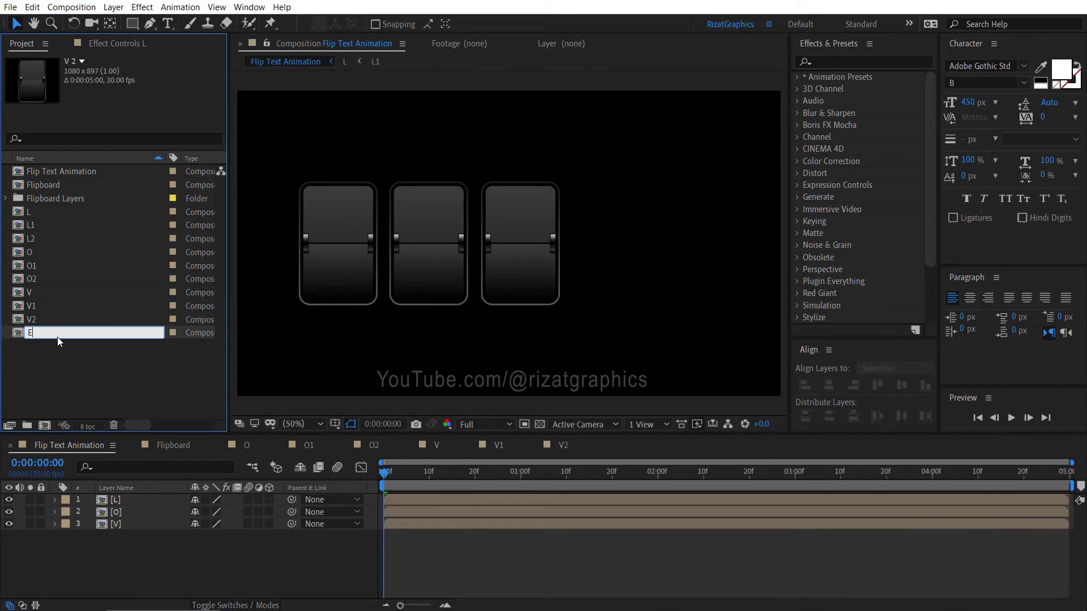
key(Return)
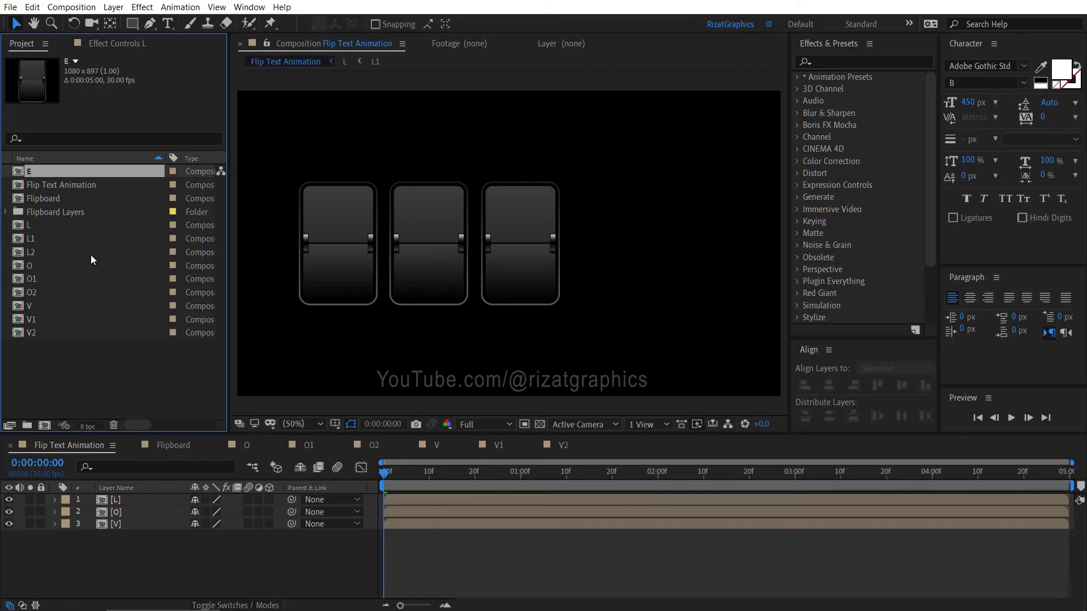
Step: Open the E composition, duplicate the V1 composition in the project and rename the copy "E1"
double_click(84, 174)
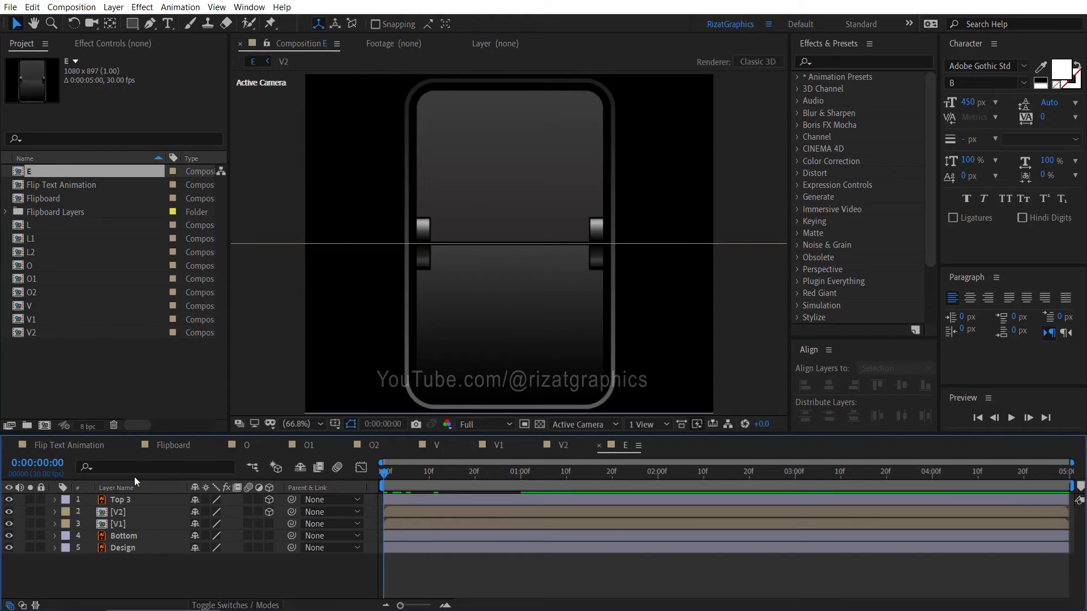
click(139, 506)
shift+click(138, 523)
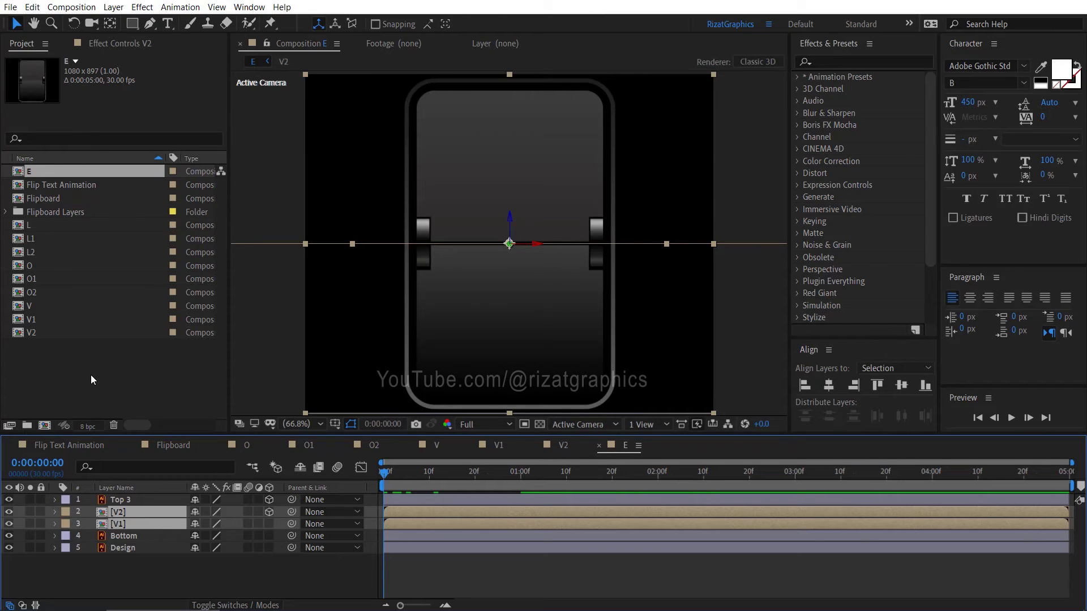
click(50, 320)
key(ctrl+d)
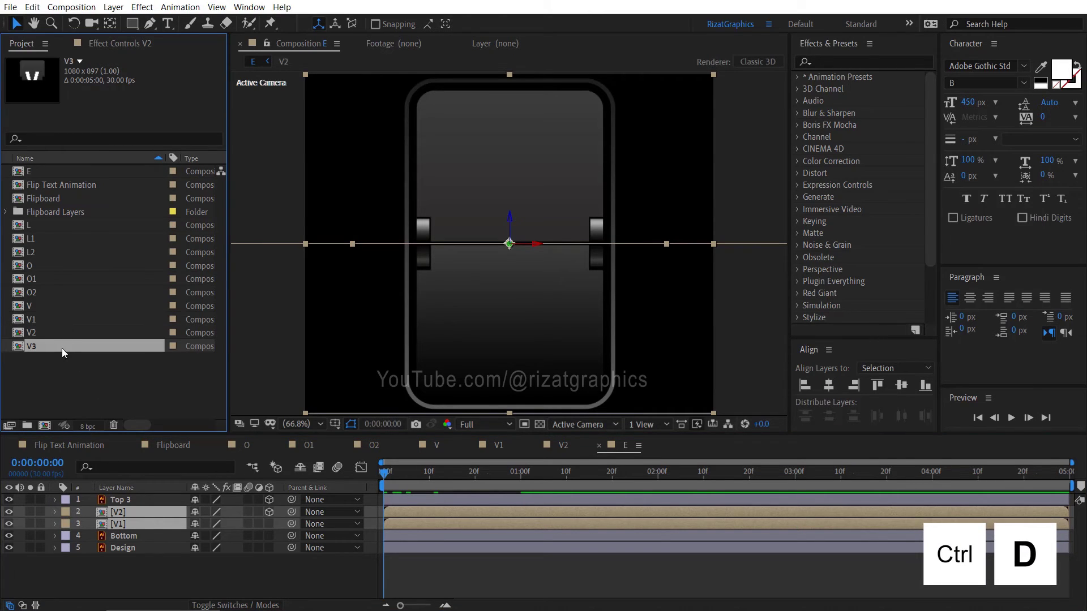
key(Return)
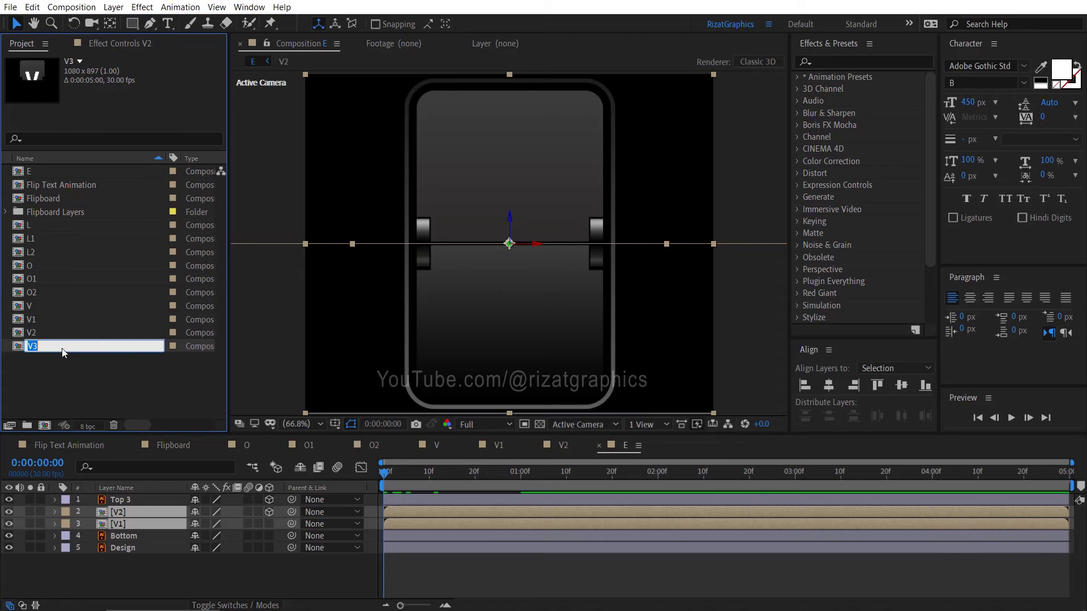
text(E1)
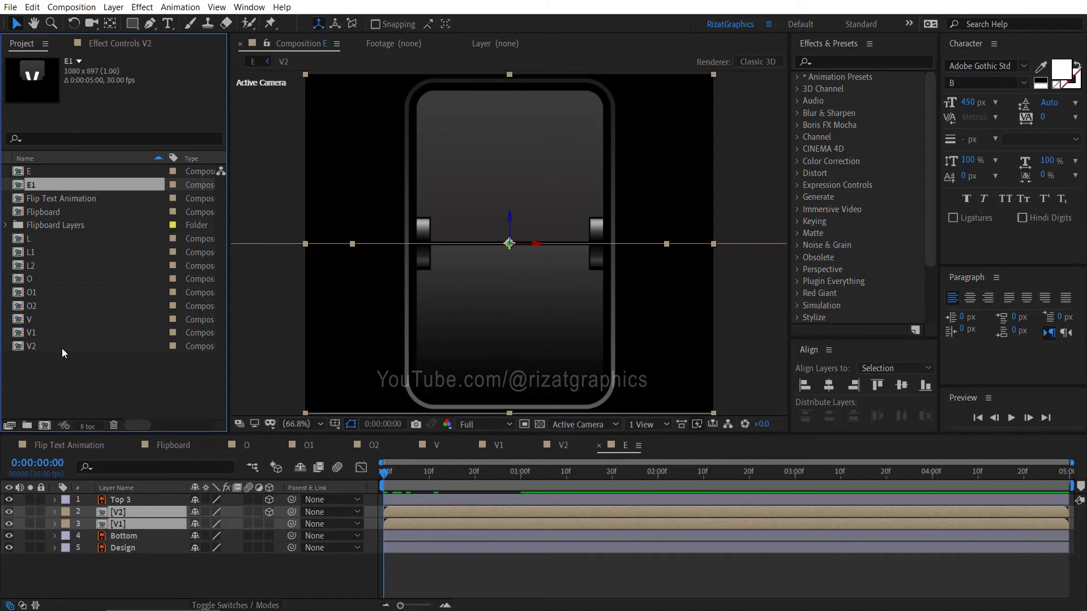
Step: Duplicate the V2 composition in the project and rename the copy "E2"
click(62, 347)
key(ctrl+d)
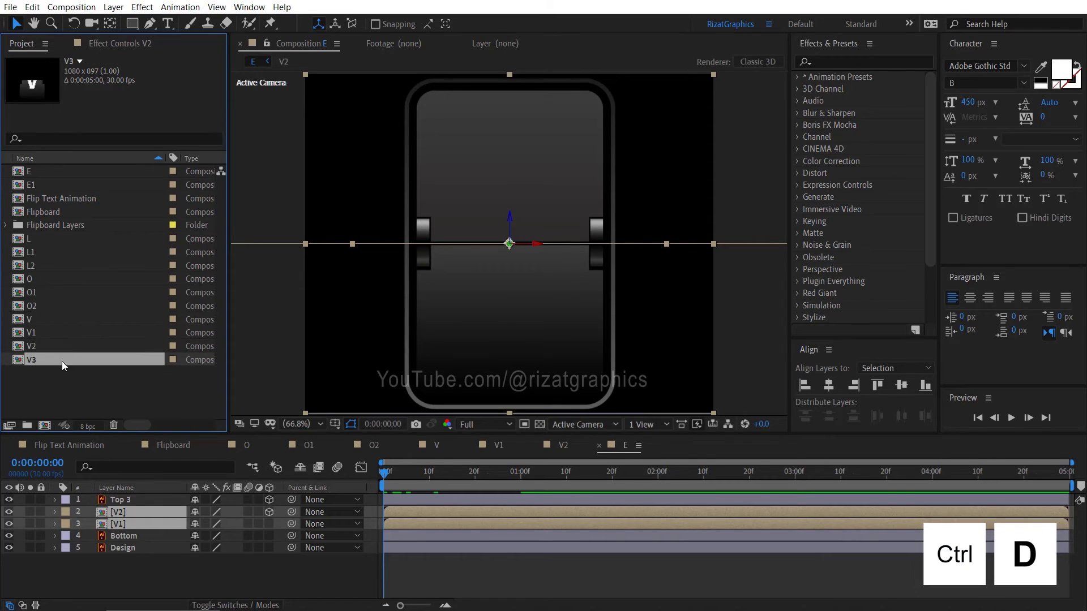
key(Return)
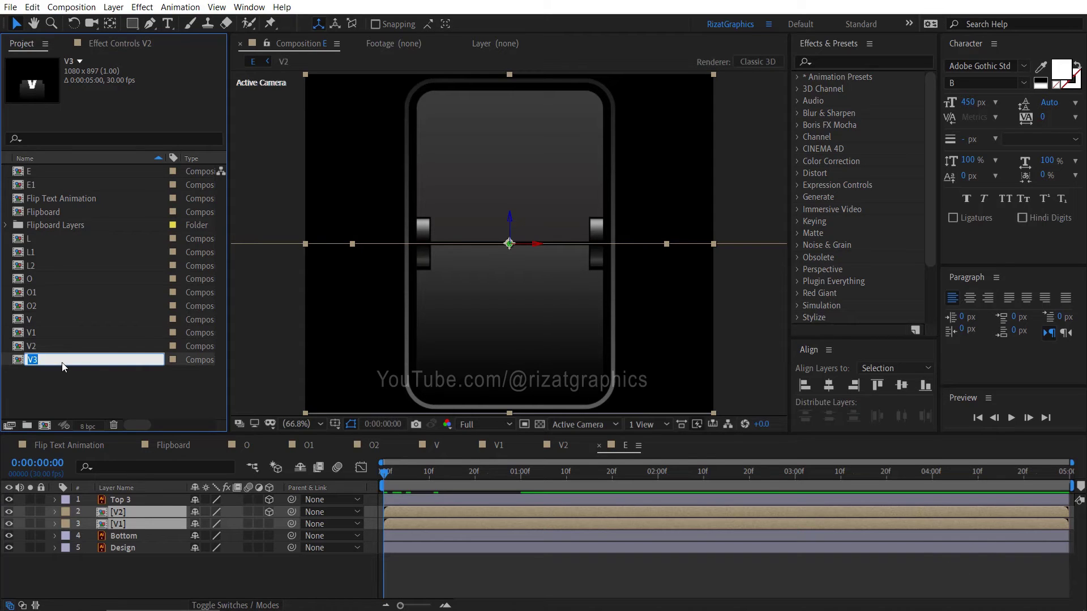
text(E2)
key(Return)
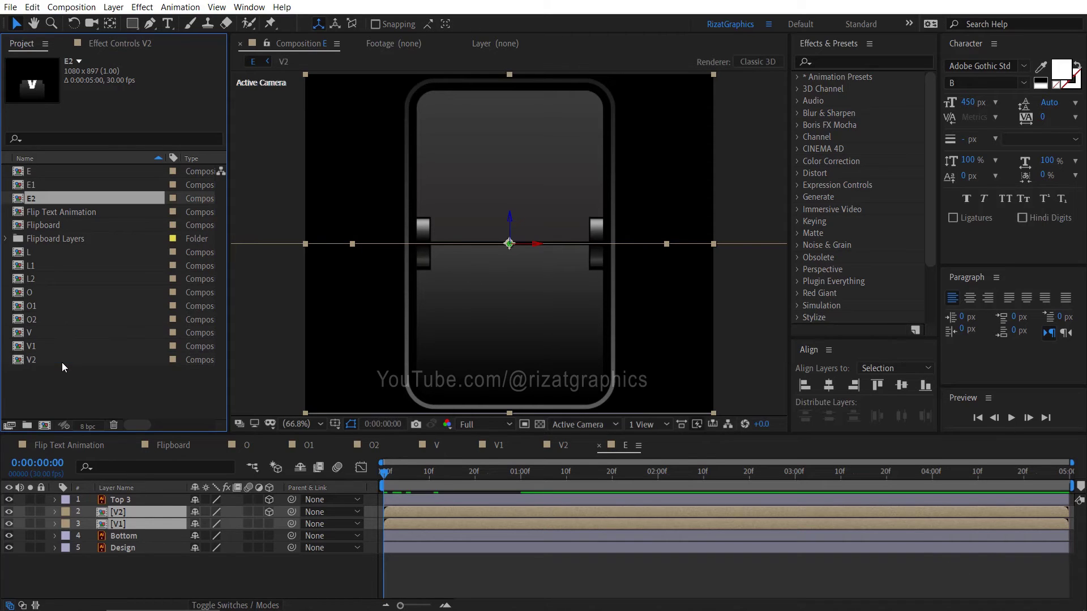
Step: In the E1 composition, change the text layer's letter to "E", center its anchor point and center it horizontally in the composition
double_click(65, 185)
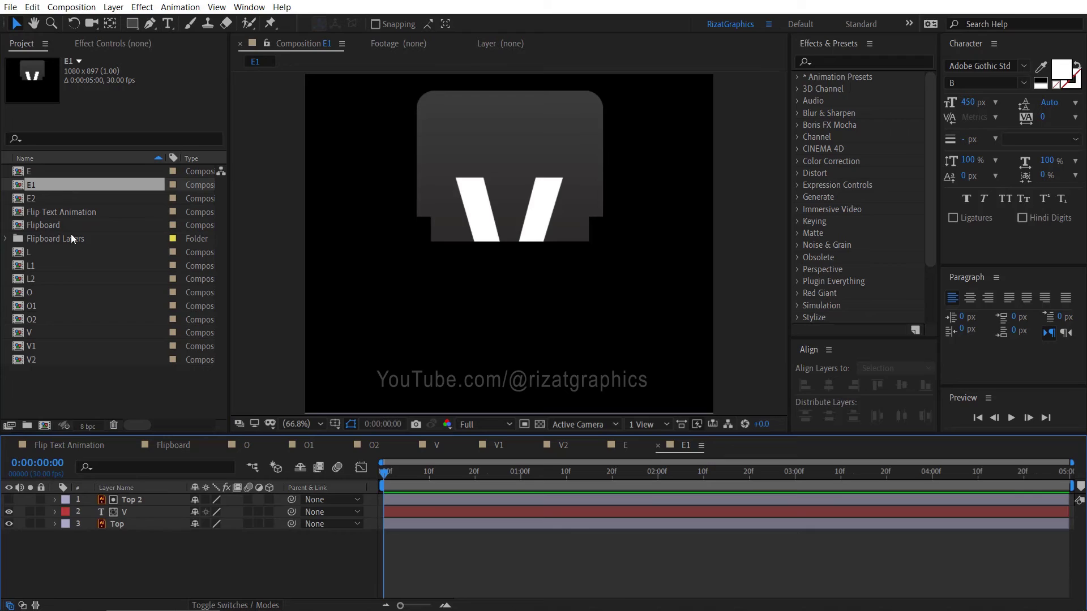
double_click(138, 512)
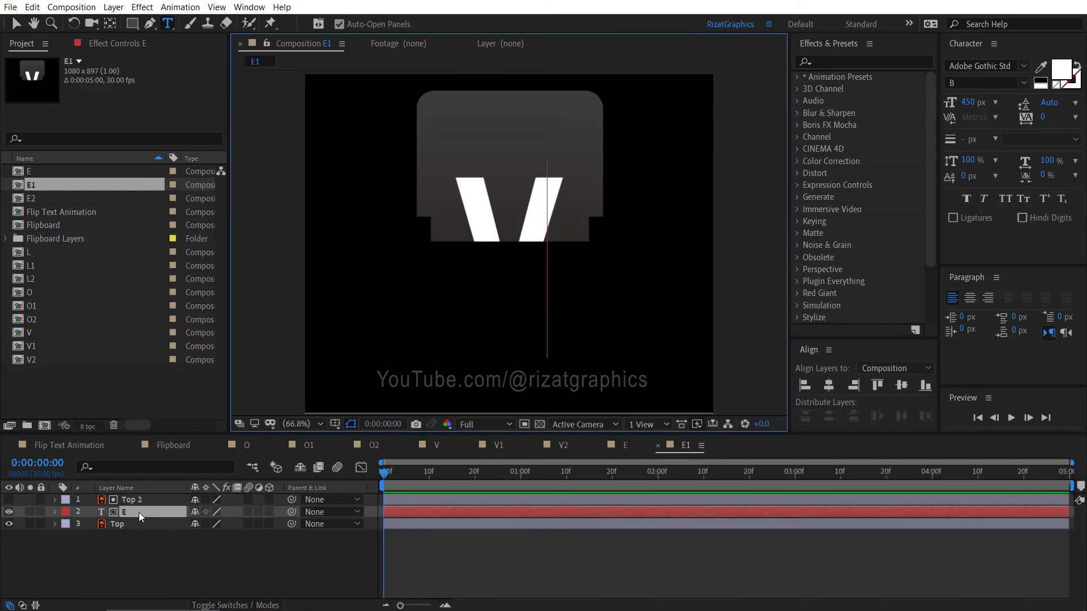
text(E)
click(138, 513)
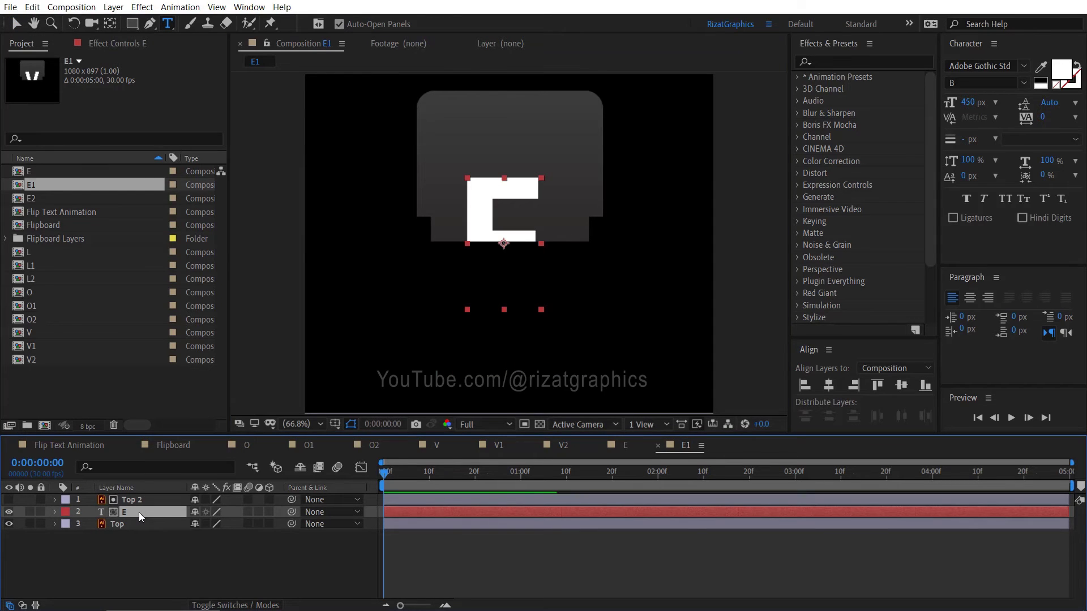
click(829, 388)
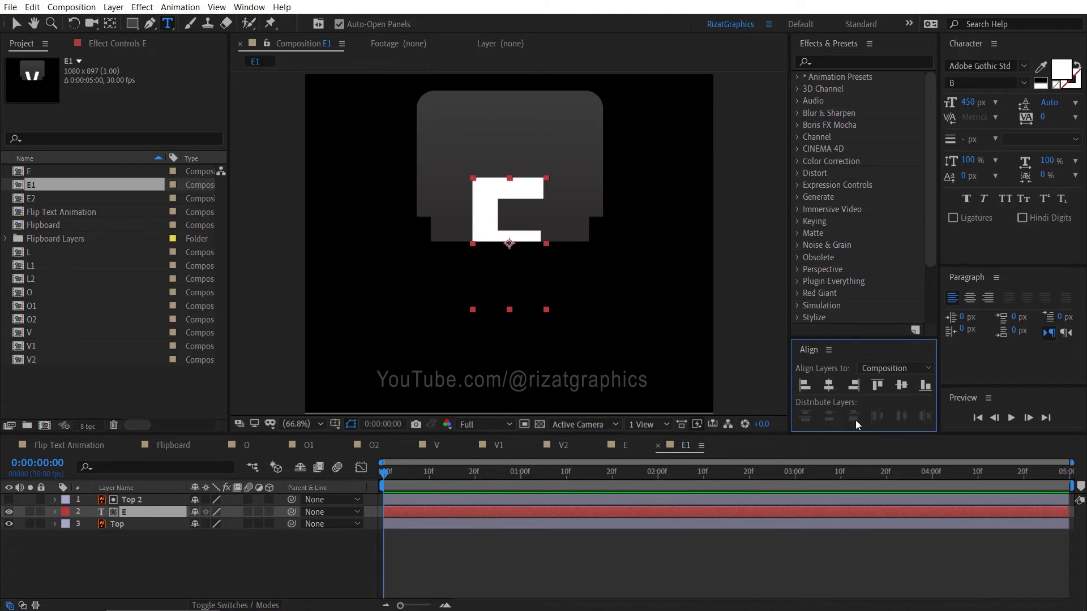
Step: In the E2 composition, change the text layer's letter to "E", center its anchor point and center it horizontally and vertically in the composition
double_click(70, 199)
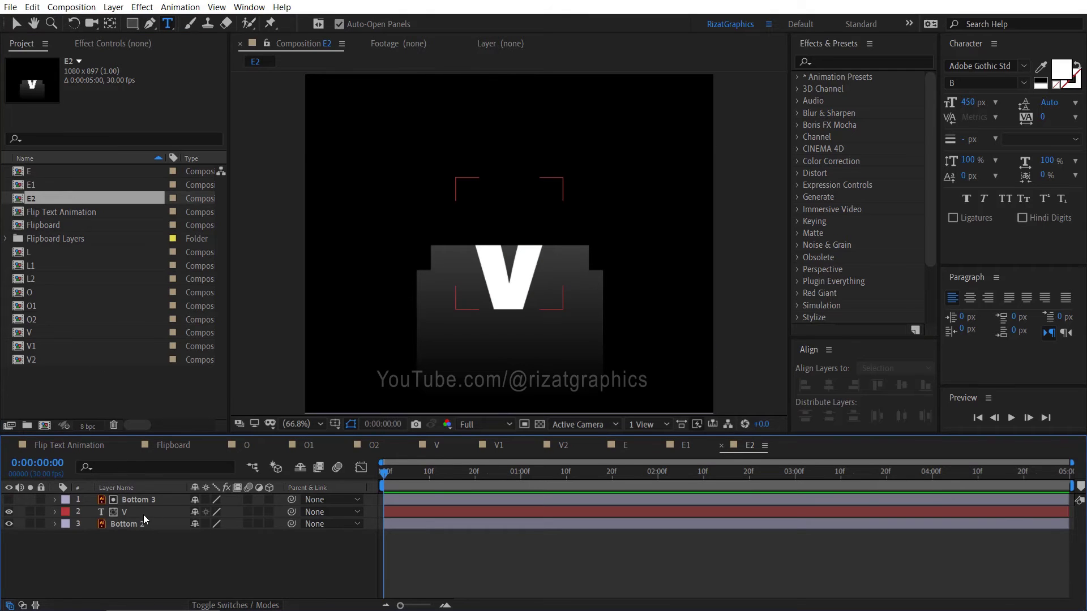
click(144, 515)
double_click(144, 515)
text(E)
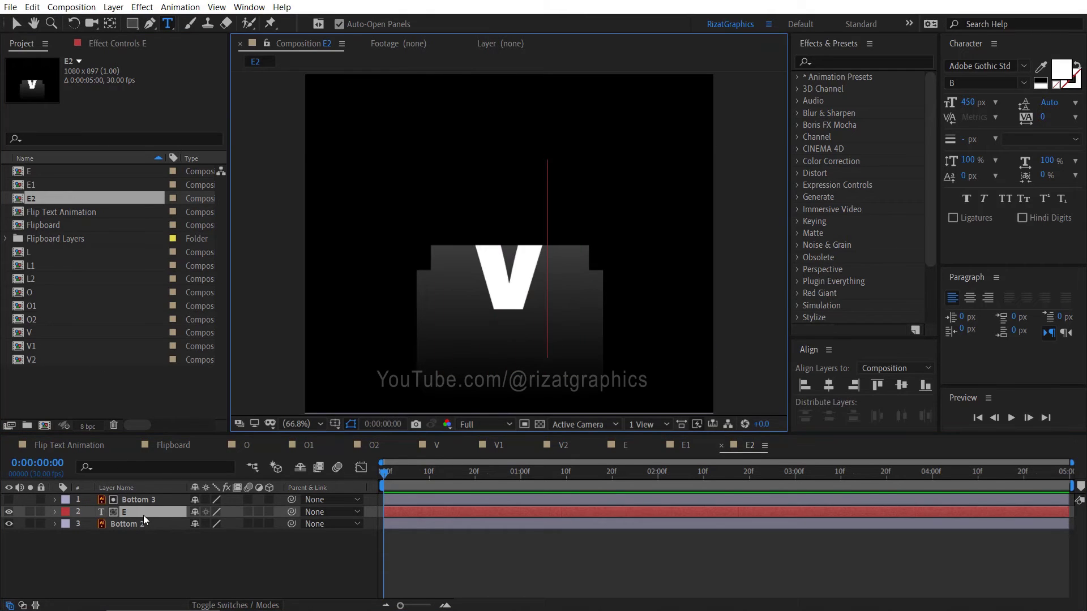
key(Escape)
key(ctrl+alt+Home)
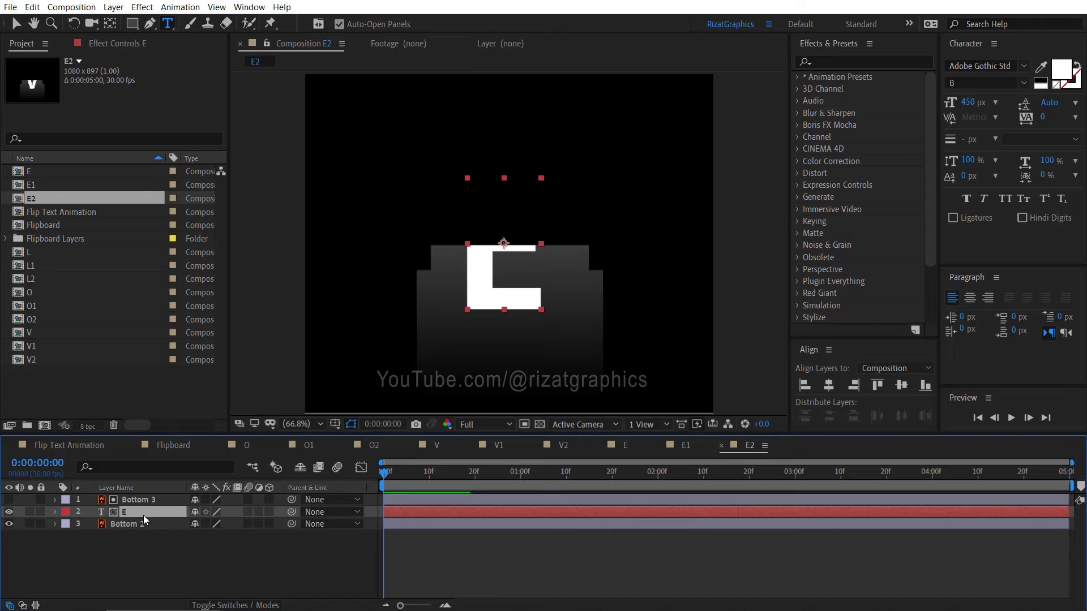
click(828, 387)
click(901, 387)
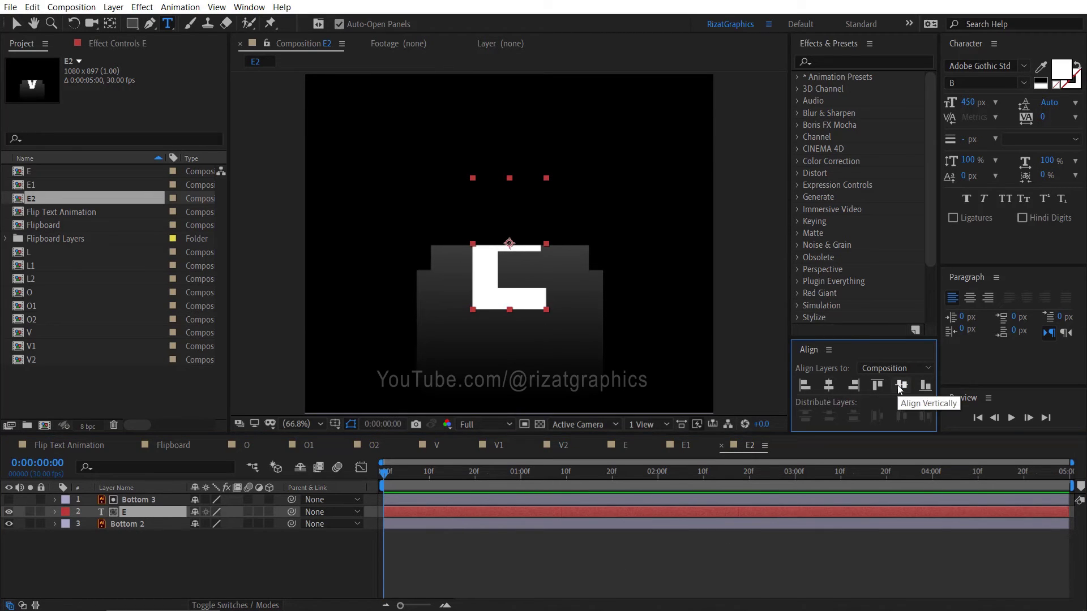
Step: In the E composition, replace the V2 layer with the E2 composition
click(618, 445)
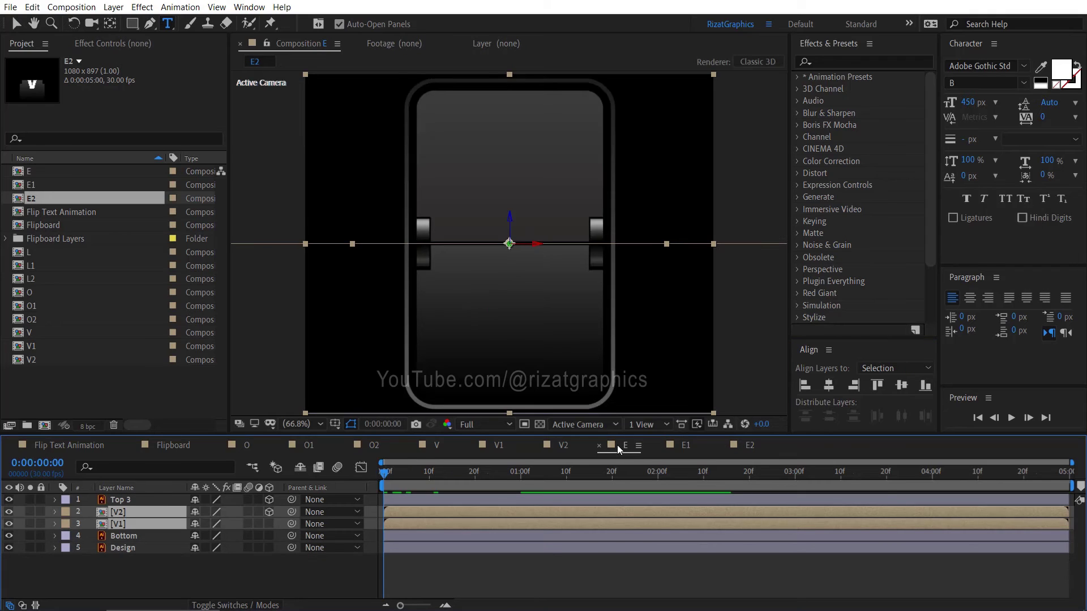
click(158, 531)
click(144, 511)
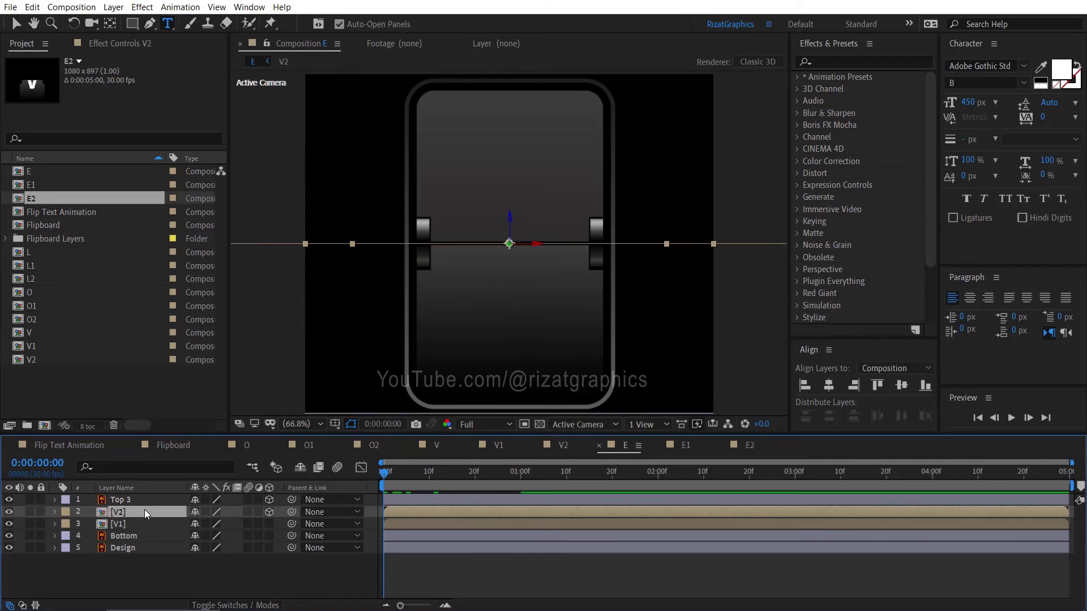
drag(70, 198, 120, 513)
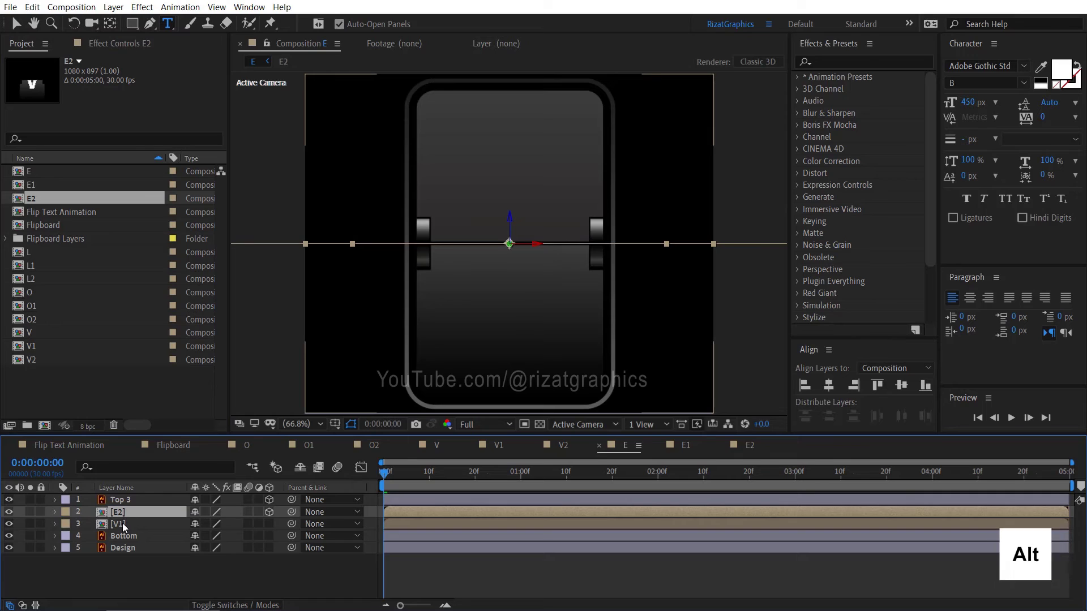
Step: In the E composition, replace the V1 layer with the E1 composition and preview the flip
click(122, 523)
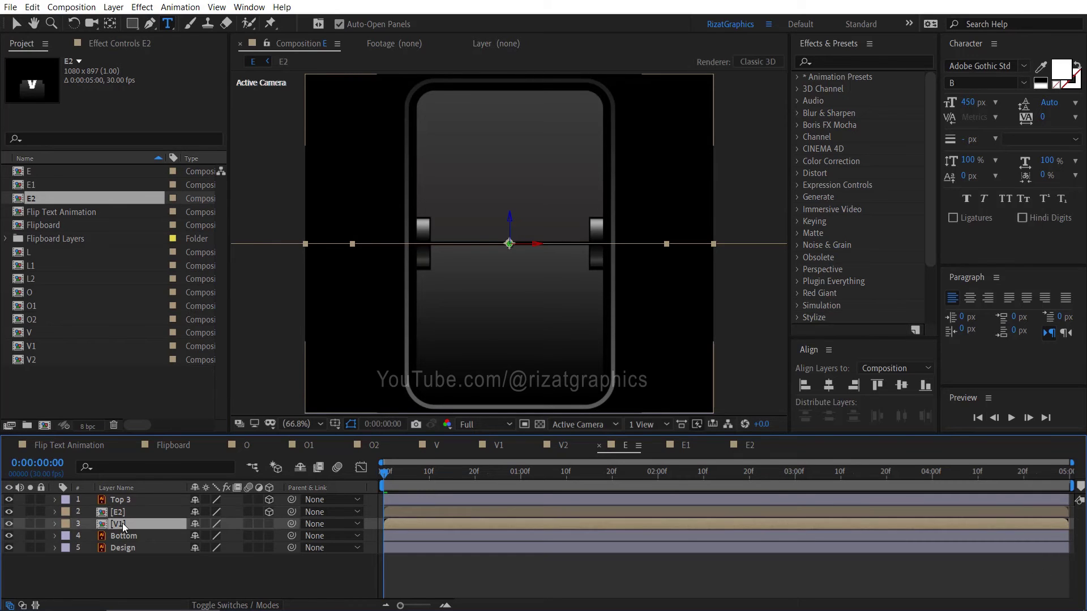
drag(67, 188, 116, 526)
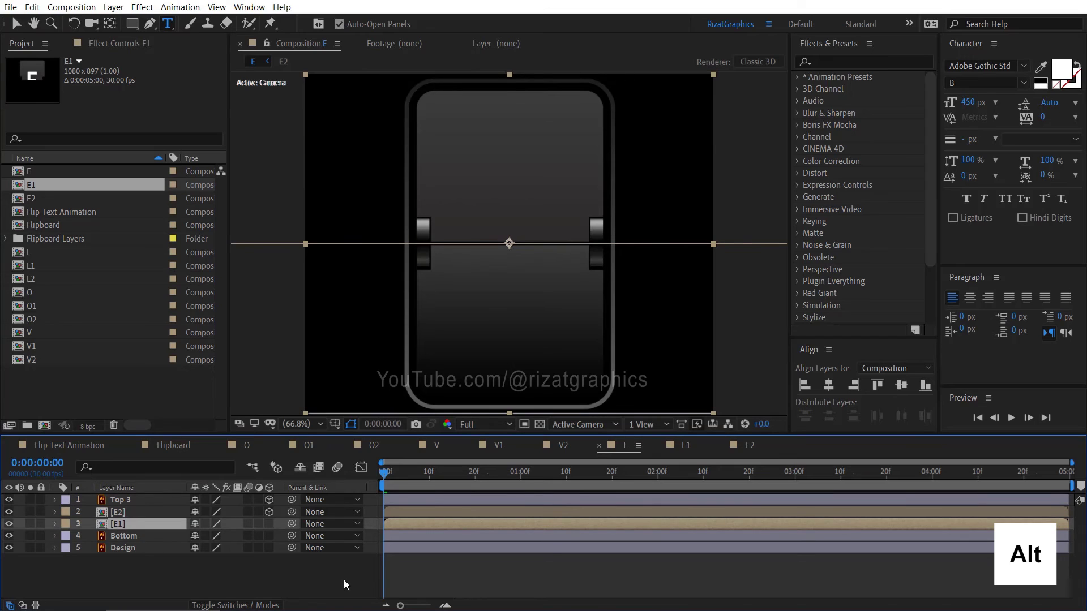
key(space)
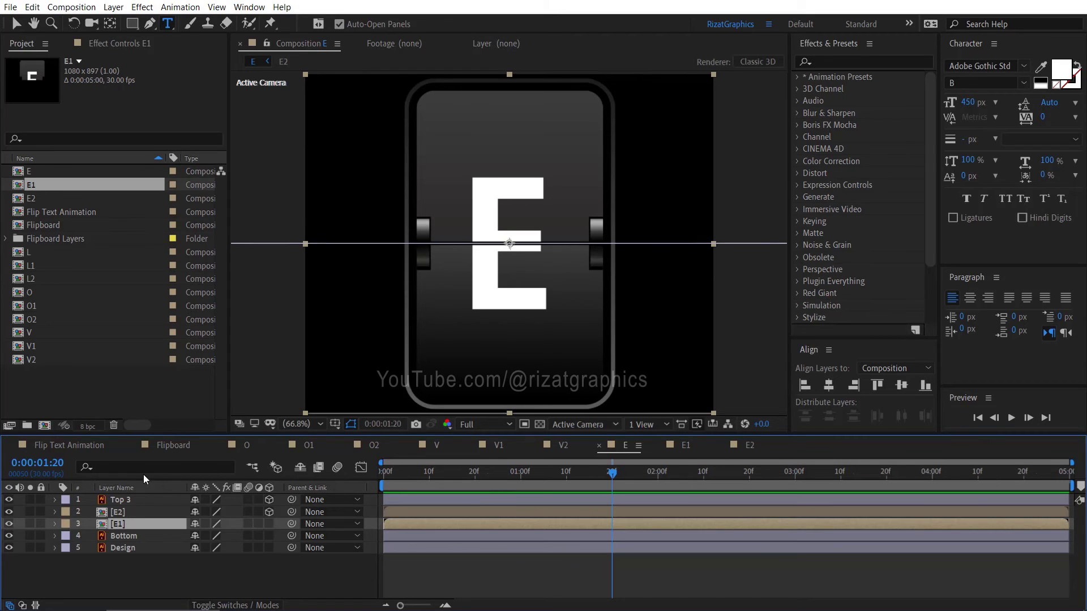
Step: Add the E composition as the lowest layer of Flip Text Animation, scale it to 50% and place it just right of the V flap
click(100, 446)
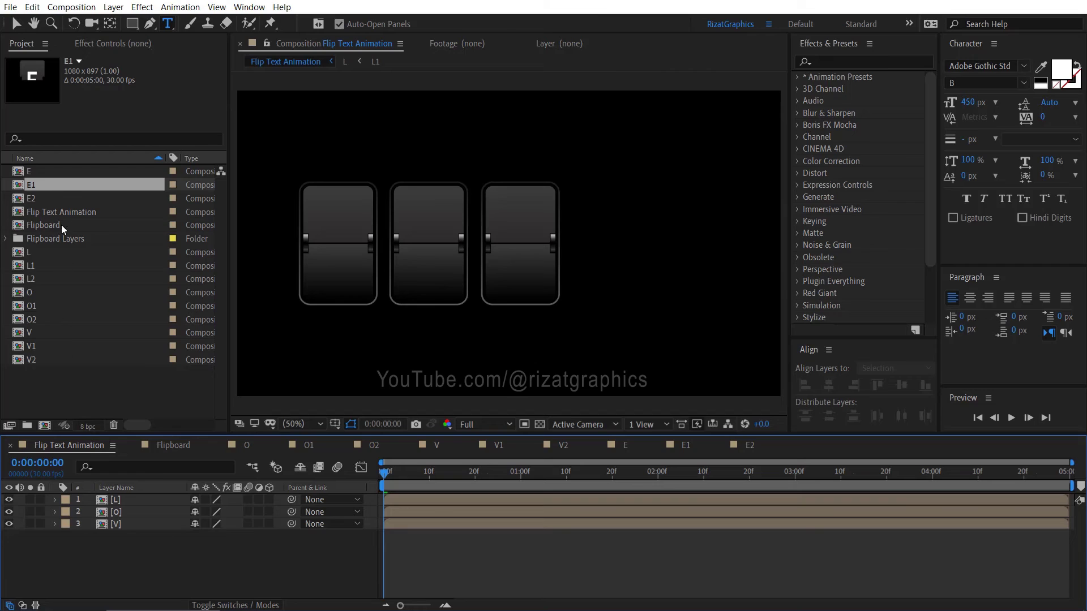
drag(57, 175, 96, 540)
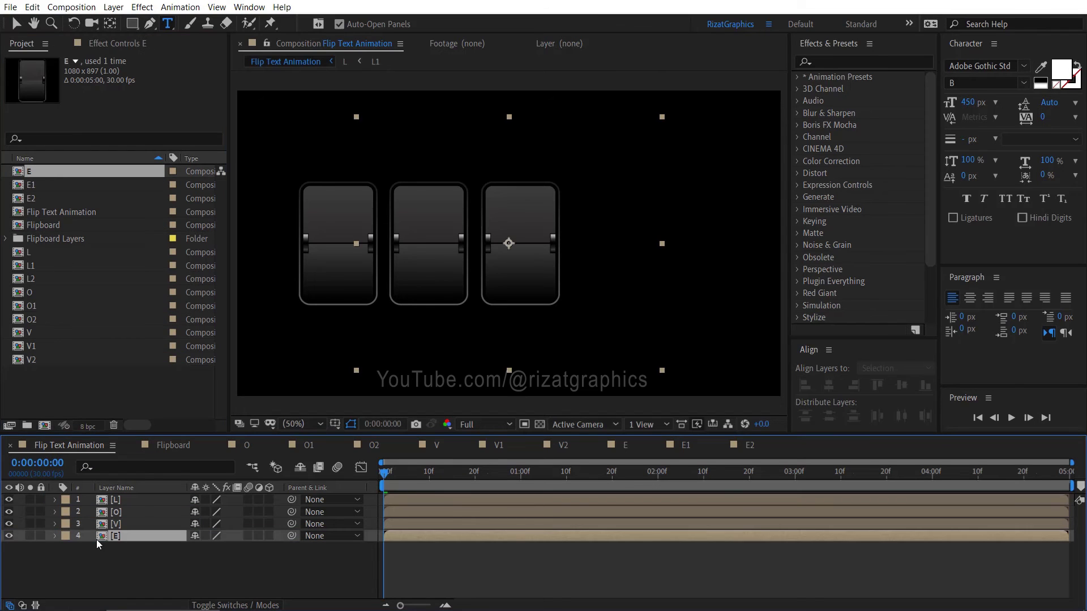
key(s)
text(s)
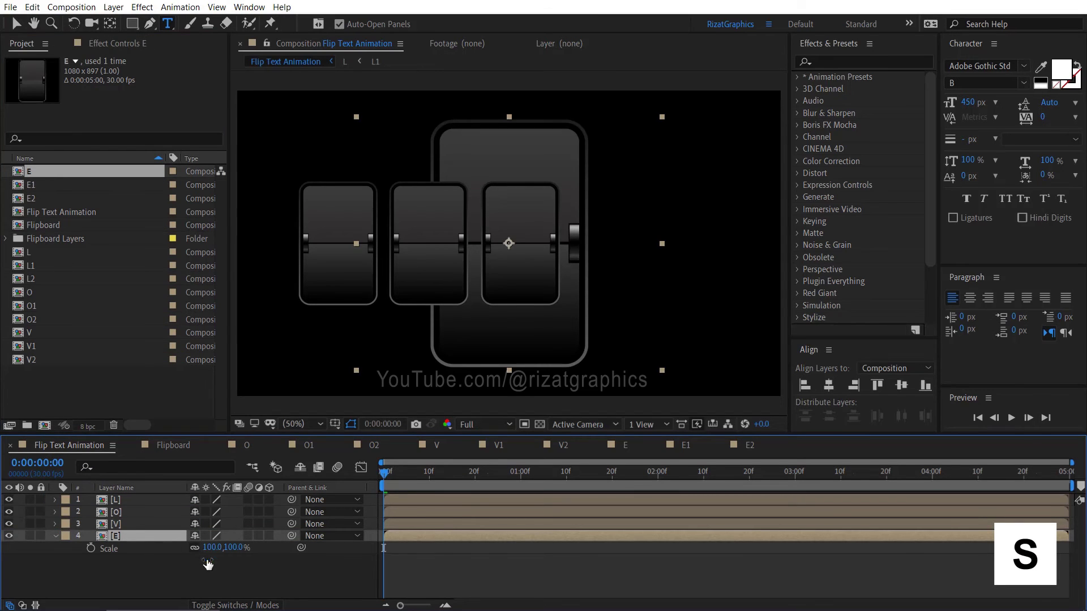
text(50)
key(Return)
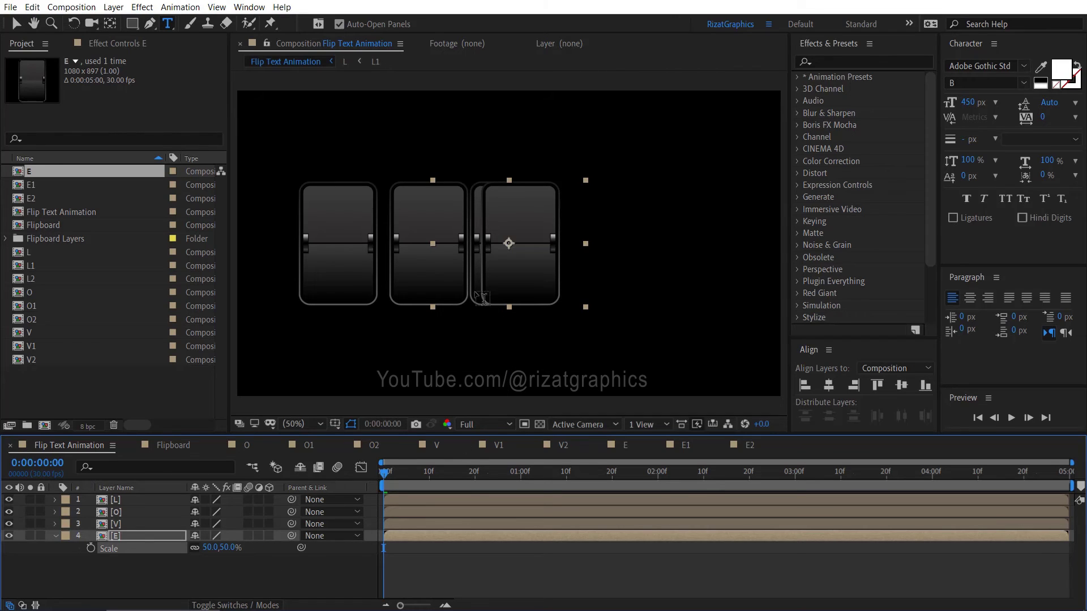
key(v)
drag(483, 297, 579, 304)
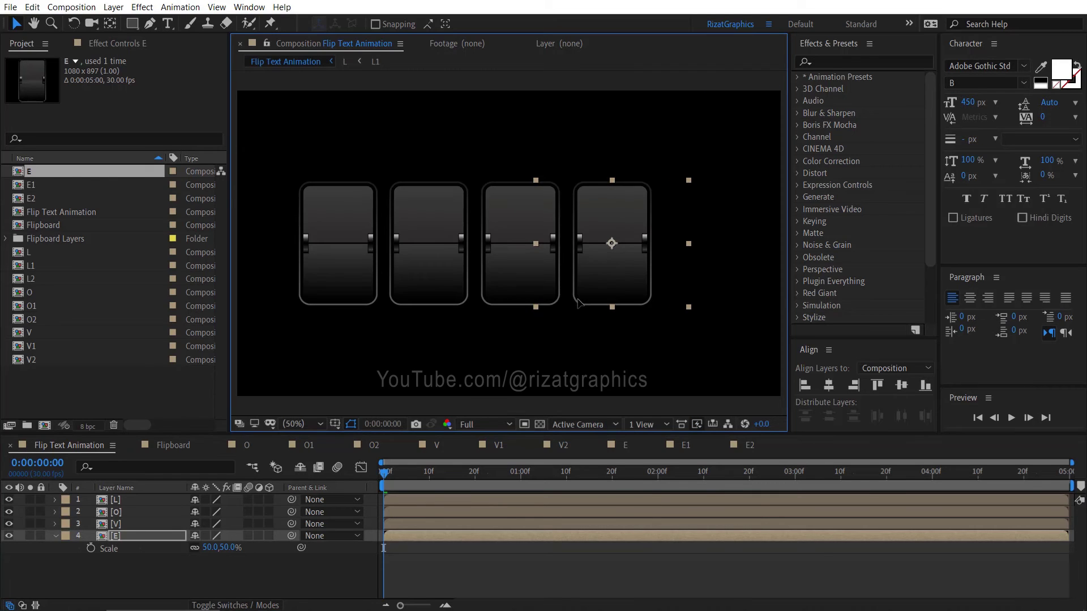
Step: Distribute the L, O, V and E layers evenly by their horizontal centers and shift the whole row right toward the frame's middle
click(127, 504)
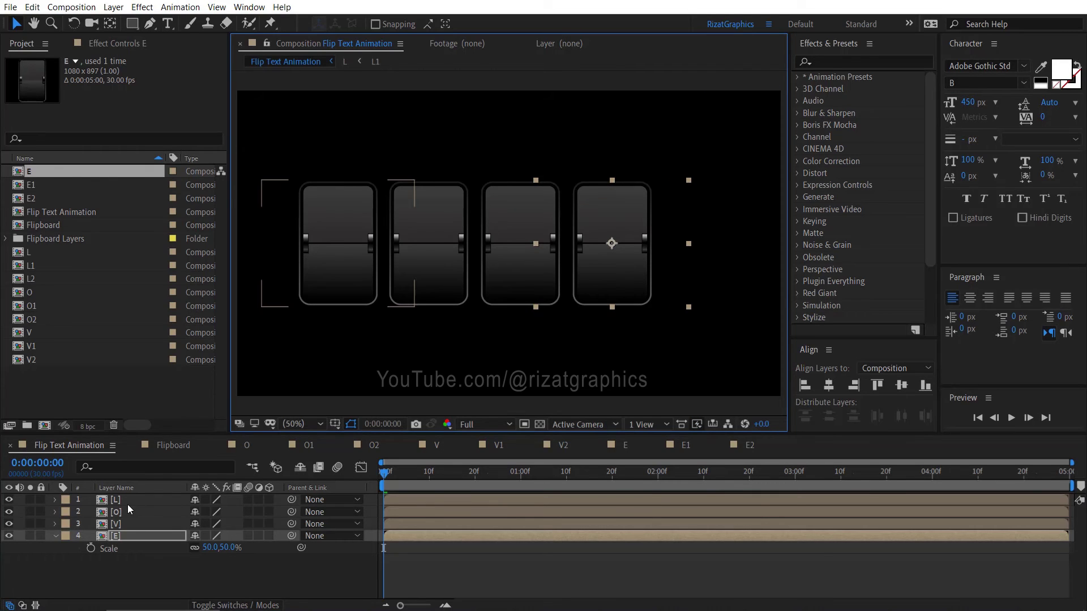
shift+click(126, 534)
click(901, 416)
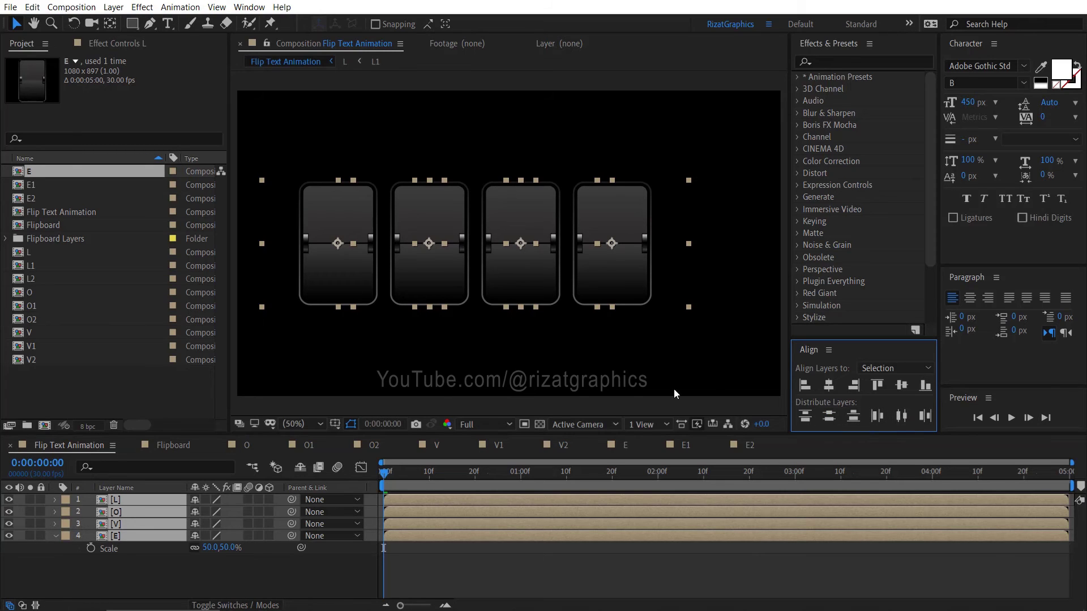
drag(419, 294, 455, 297)
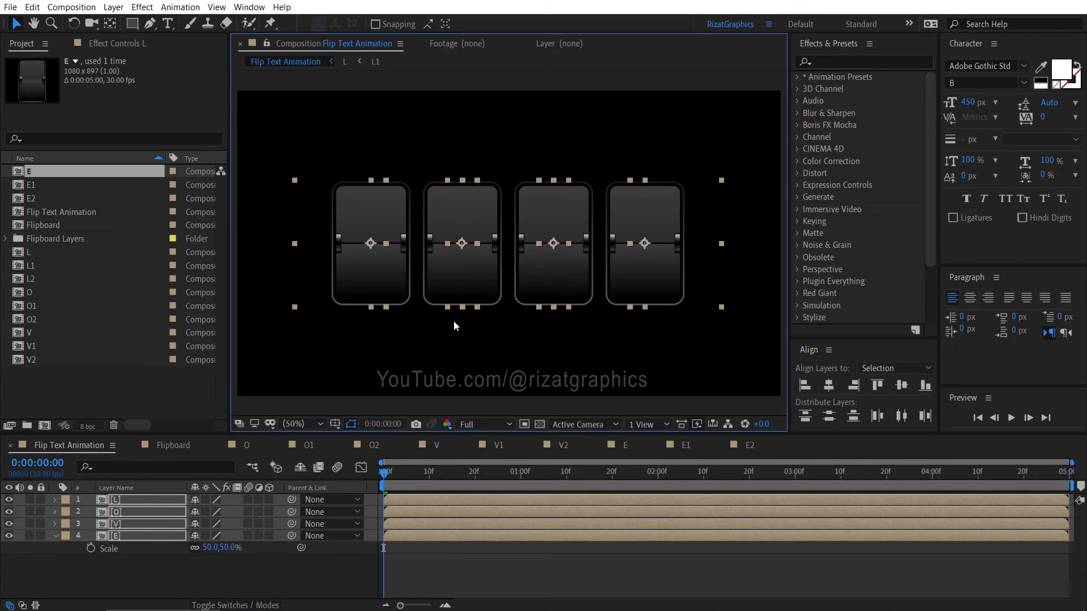
Step: Nudge the E flap slightly left, closer to the V flap
click(459, 338)
click(639, 282)
key(shift+Left)
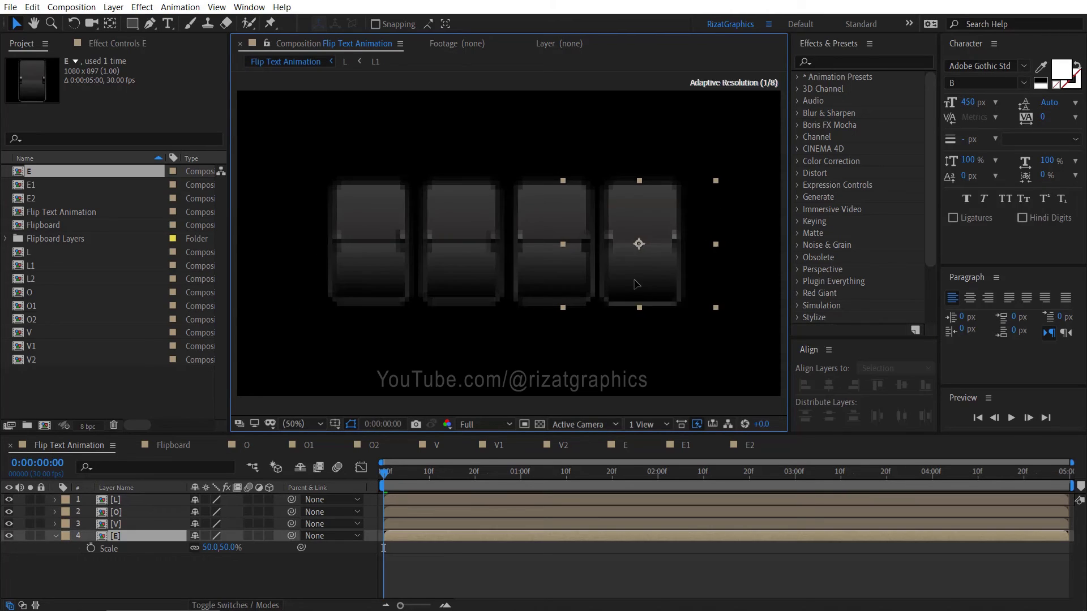
Step: Redistribute all four flap layers evenly by horizontal centers and move the row slightly right to center it in the frame
drag(641, 337, 417, 283)
click(830, 417)
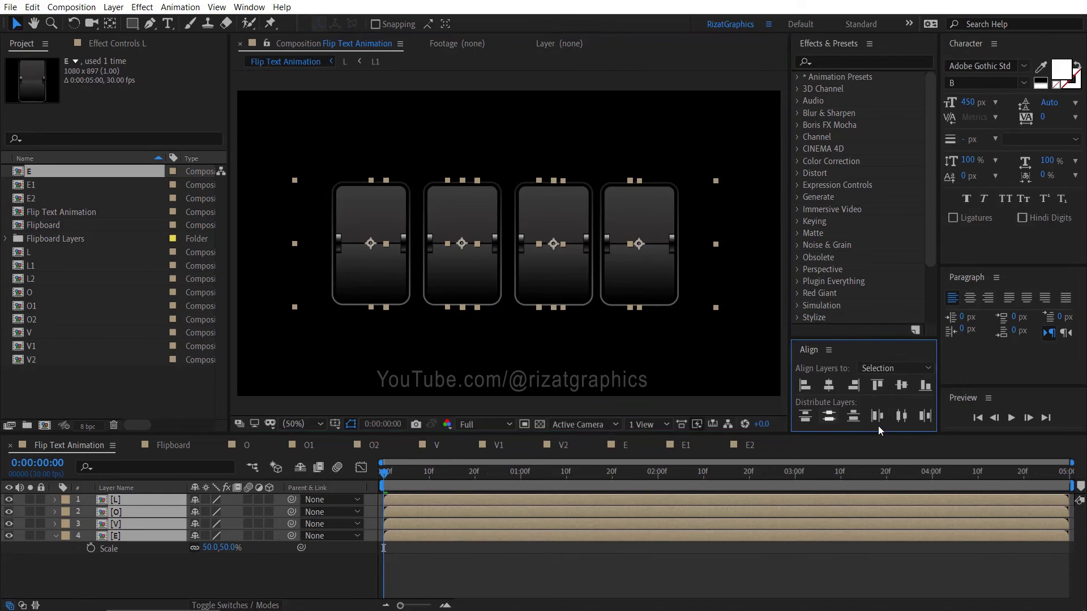
click(902, 416)
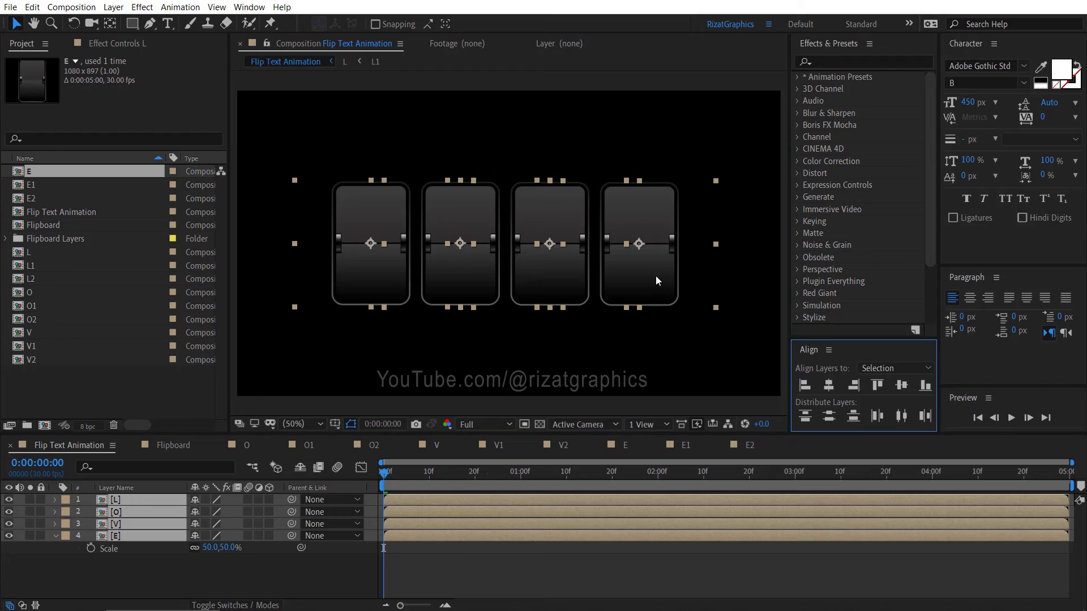
drag(656, 276, 665, 277)
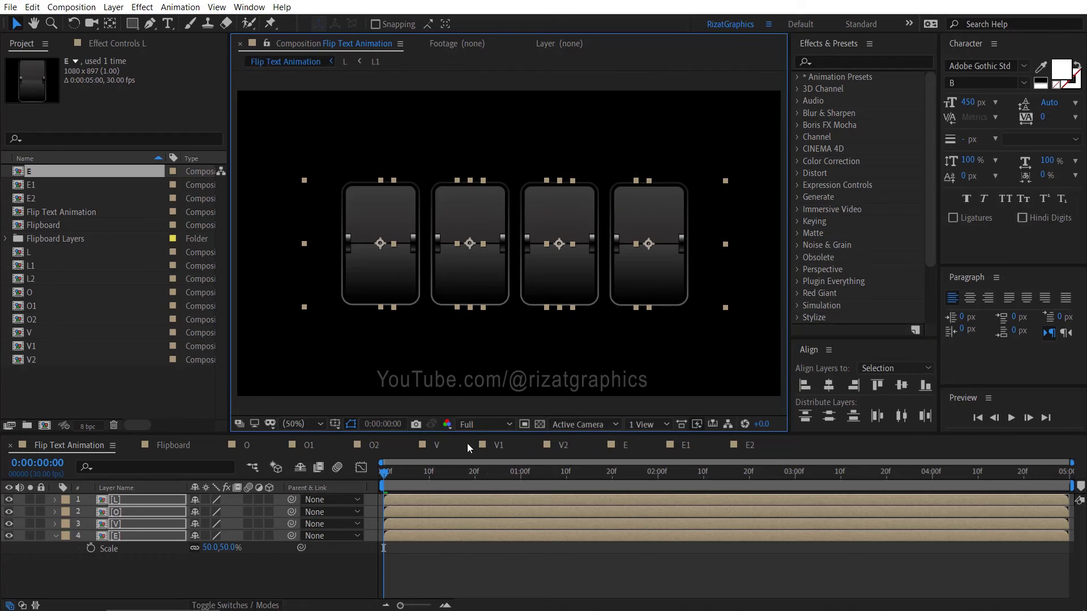
Step: Preview the Flip Text Animation composition from the start to check all four flaps flipping
click(383, 477)
click(1010, 418)
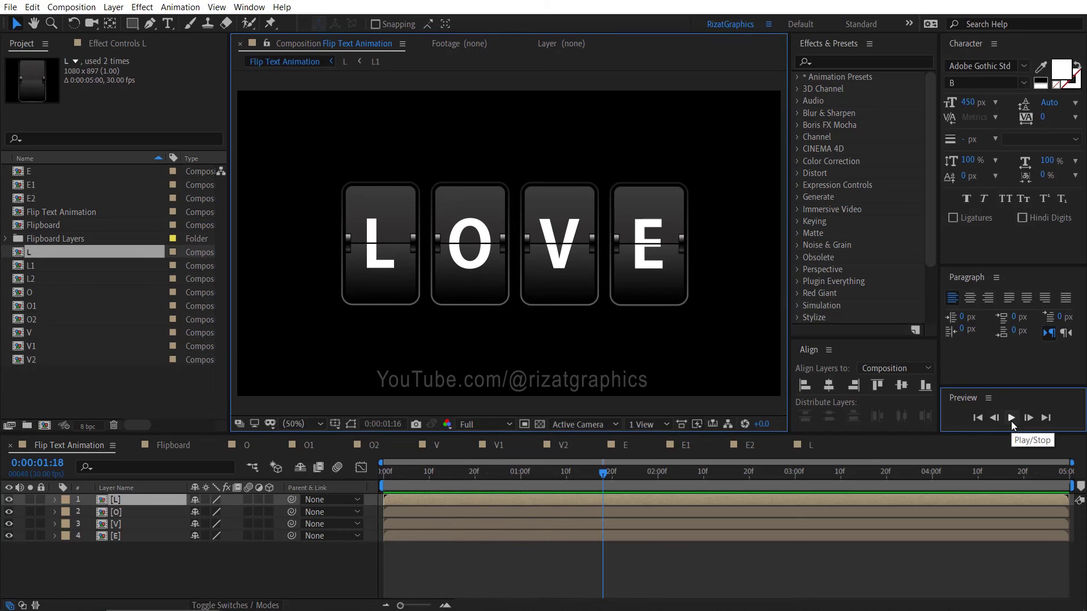
click(1012, 419)
click(374, 472)
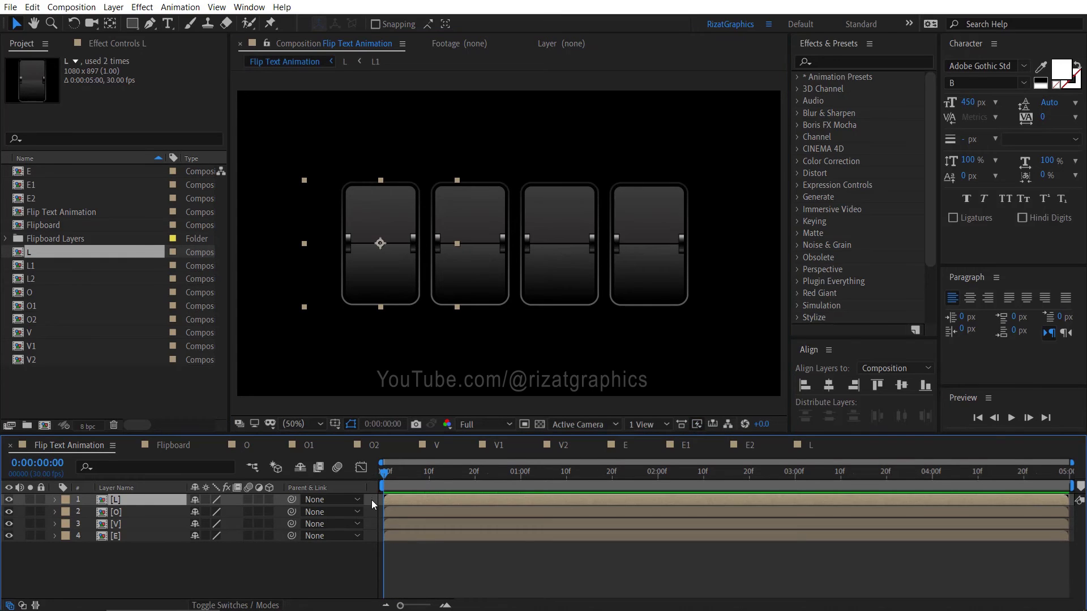
key(space)
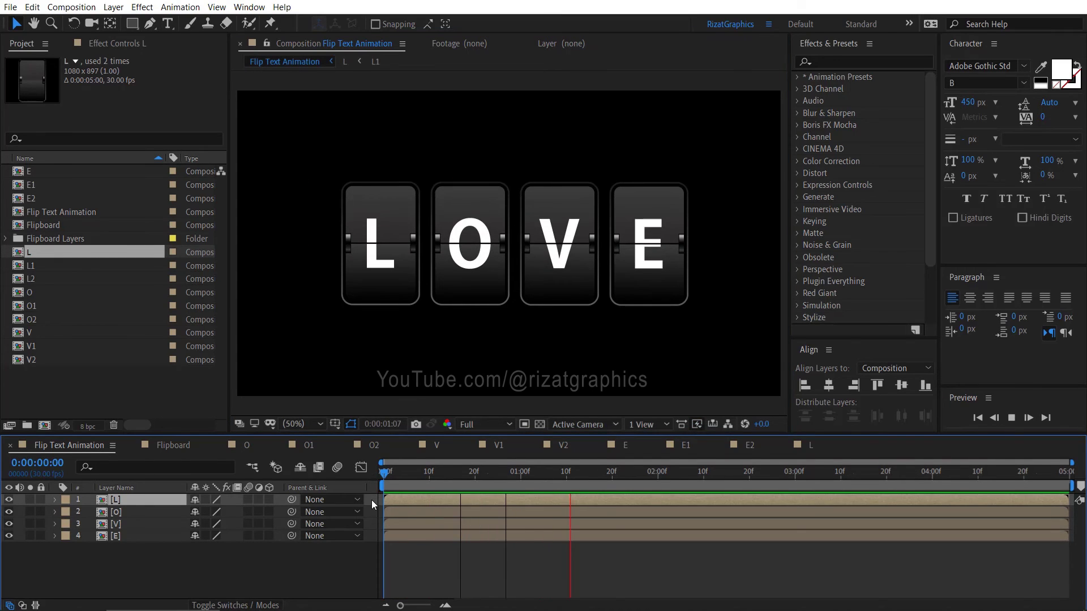
key(space)
Step: In the O composition, move the X Rotation keyframes of Top 3 and O2 so the flip starts at 0:00:00:15
click(156, 547)
double_click(127, 512)
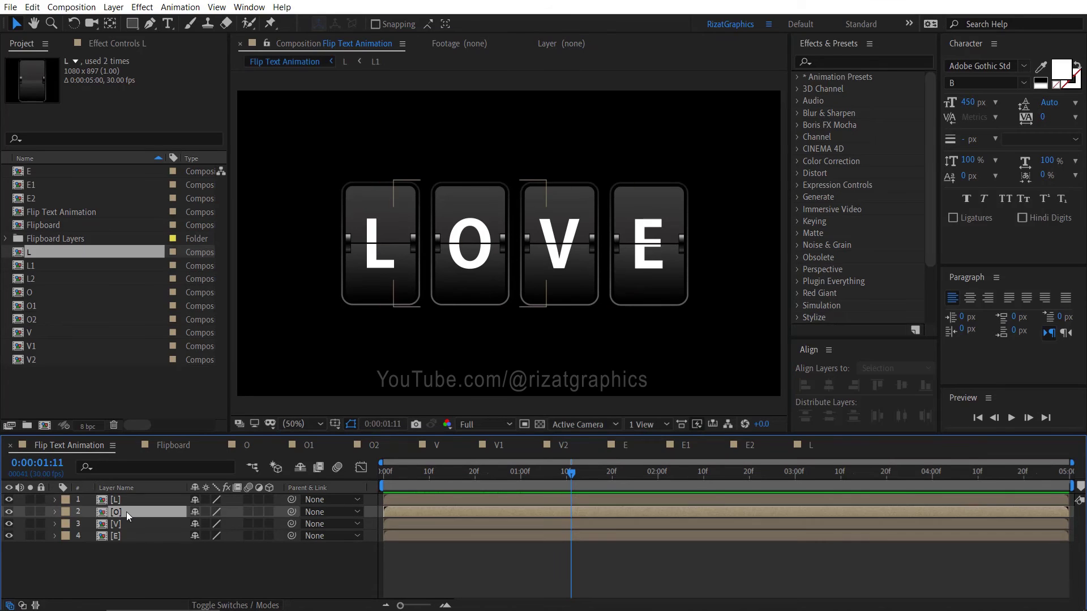
click(404, 504)
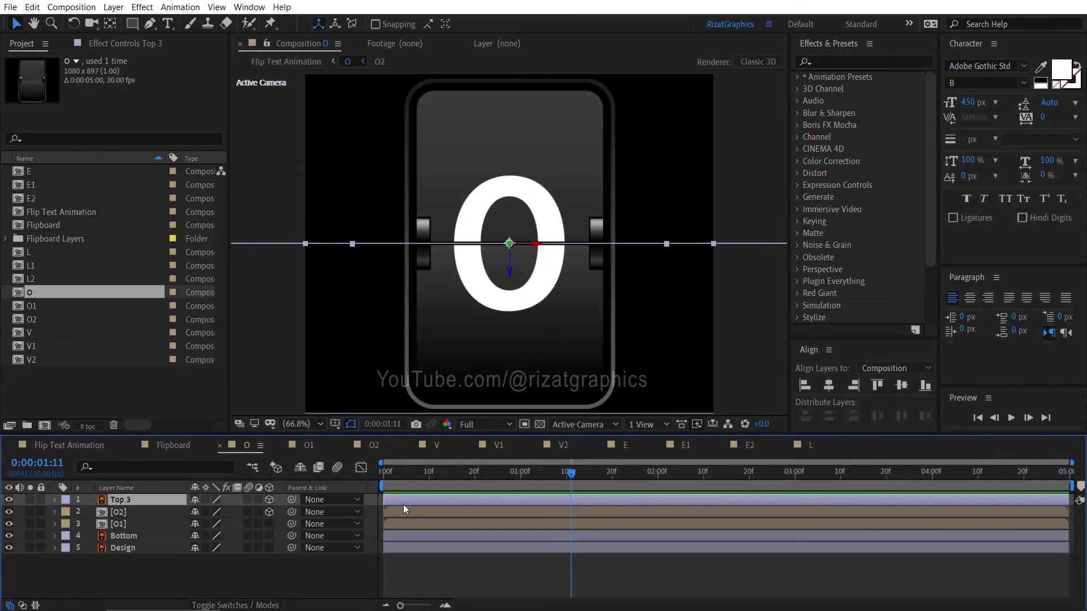
shift+click(403, 513)
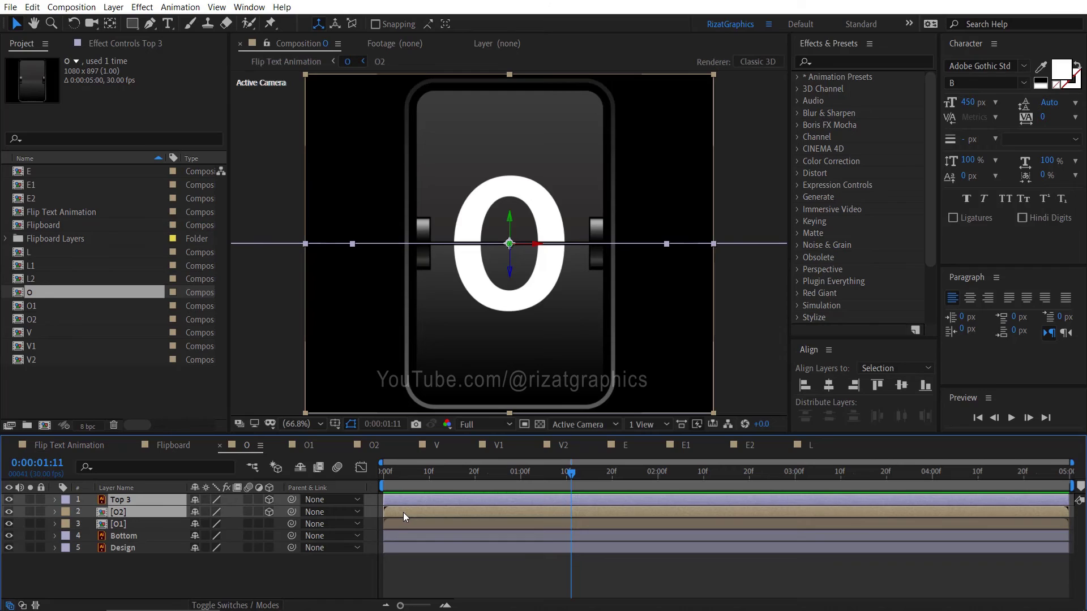
key(u)
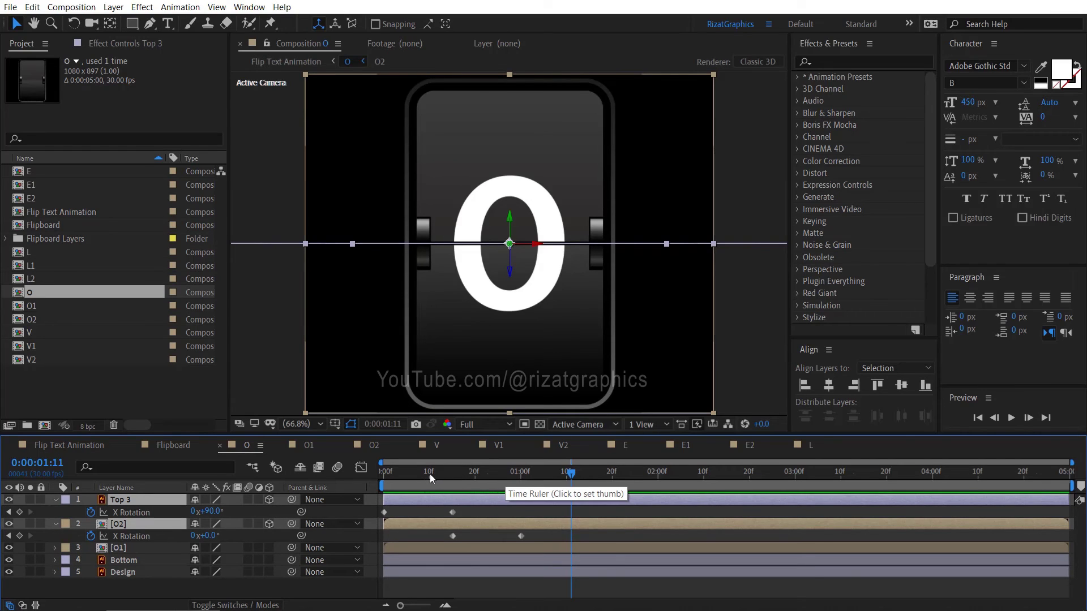
drag(431, 474, 454, 476)
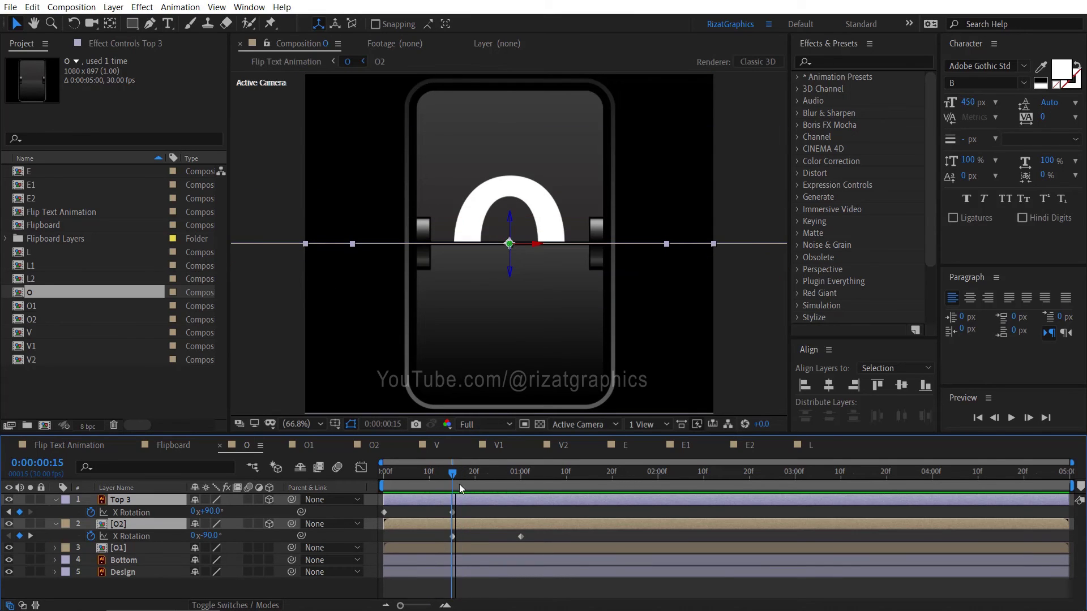
drag(533, 543, 453, 513)
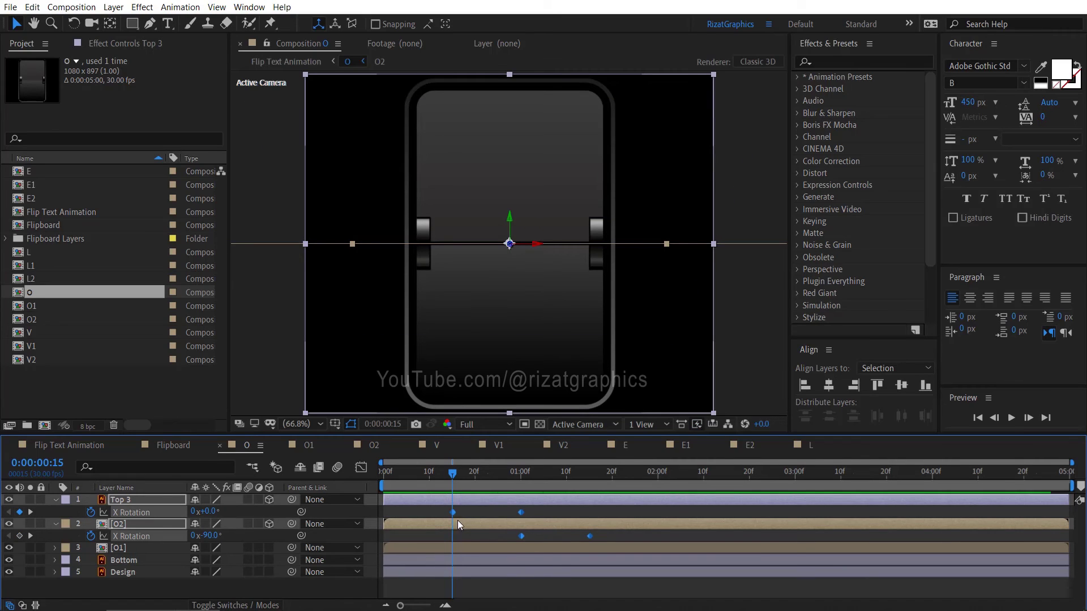
click(461, 532)
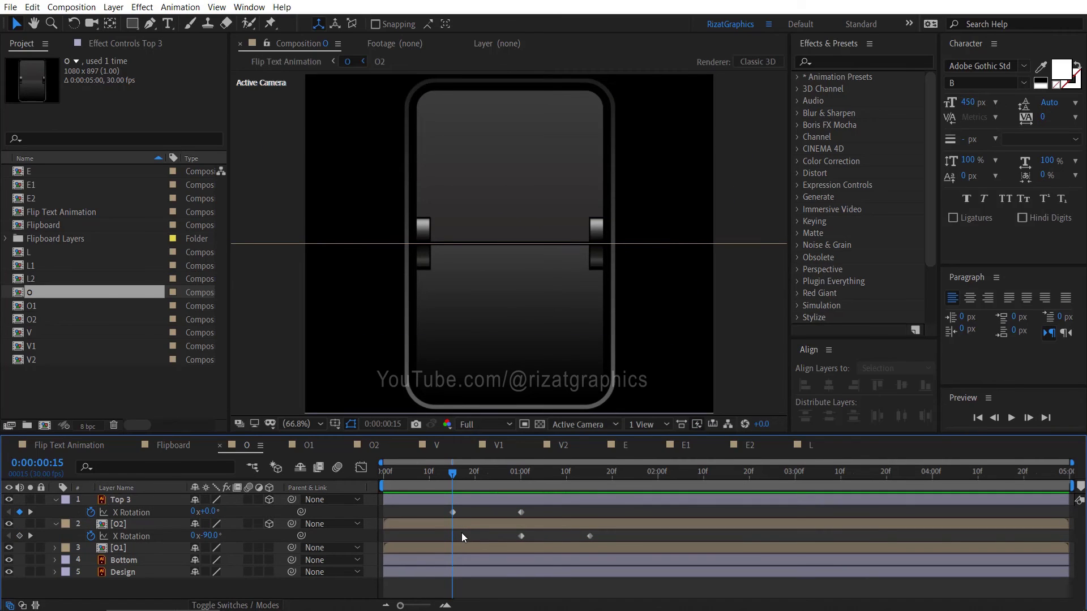
Step: In the V composition, move the X Rotation keyframes of Top 3 and V2 so the flip starts at 0:00:01:00
click(436, 446)
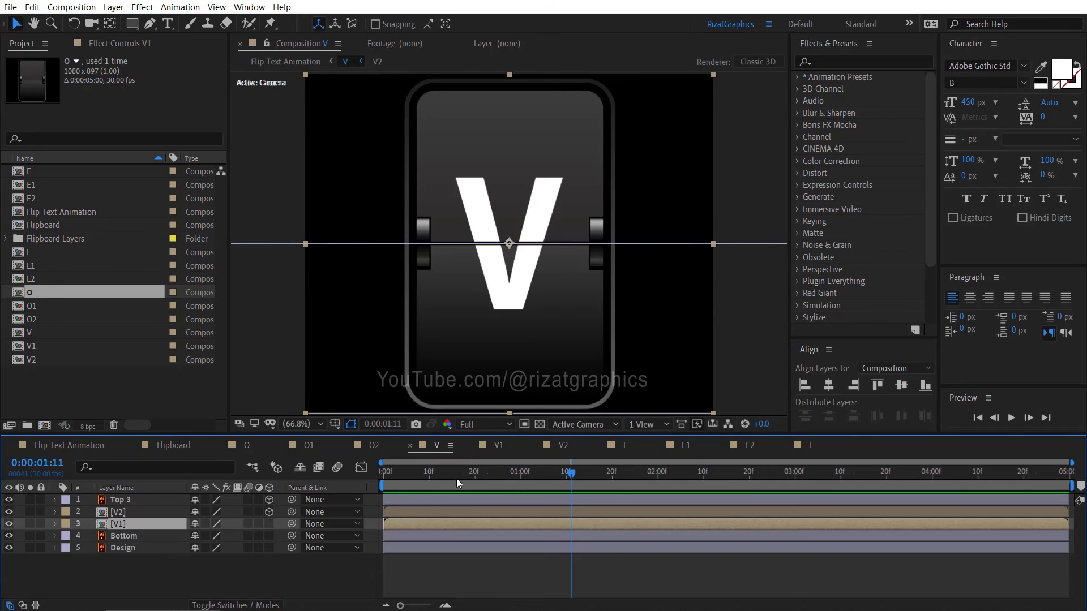
click(520, 482)
click(521, 500)
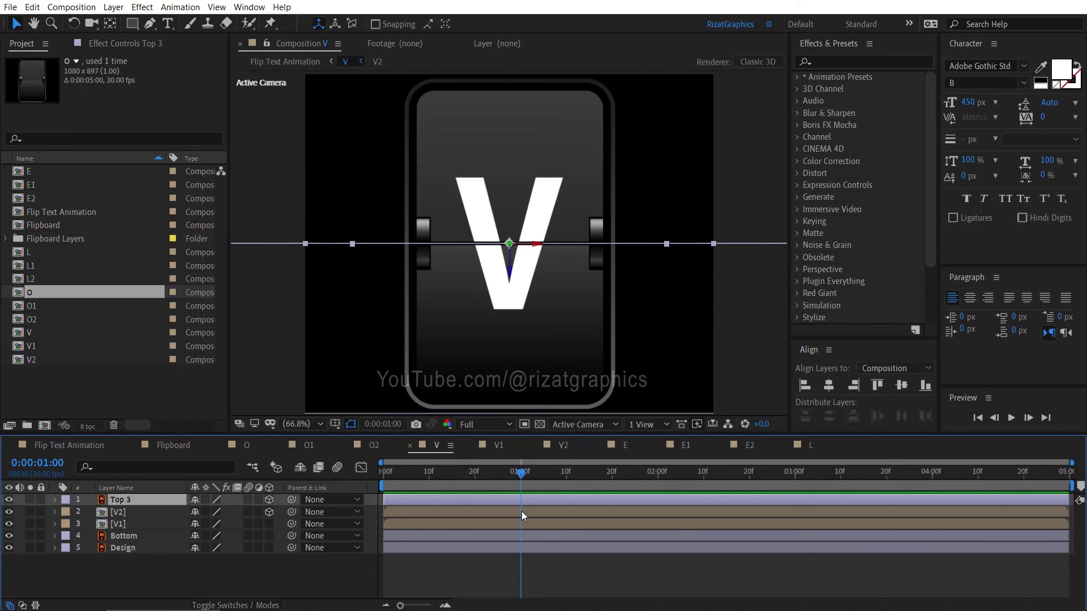
shift+click(522, 512)
key(u)
mouse_move(528, 533)
mouse_down()
mouse_move(391, 504)
mouse_move(384, 515)
mouse_move(515, 523)
mouse_up()
click(542, 533)
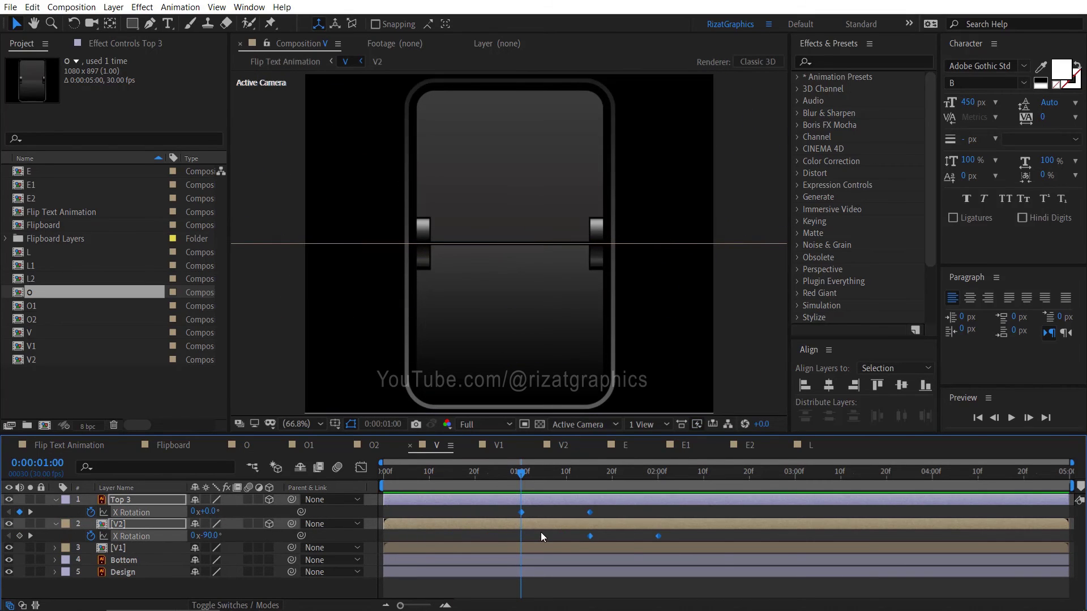
Step: In the E composition, move the X Rotation keyframes of Top 3 and E2 so the flip starts at 0:00:01:15
click(625, 449)
click(593, 473)
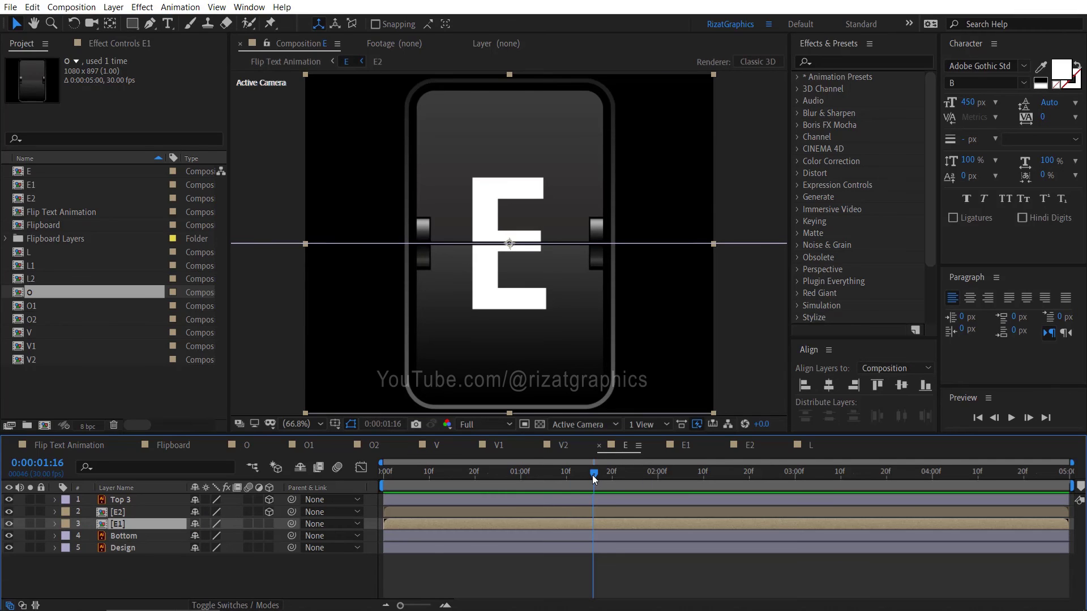
drag(592, 474, 590, 475)
click(580, 500)
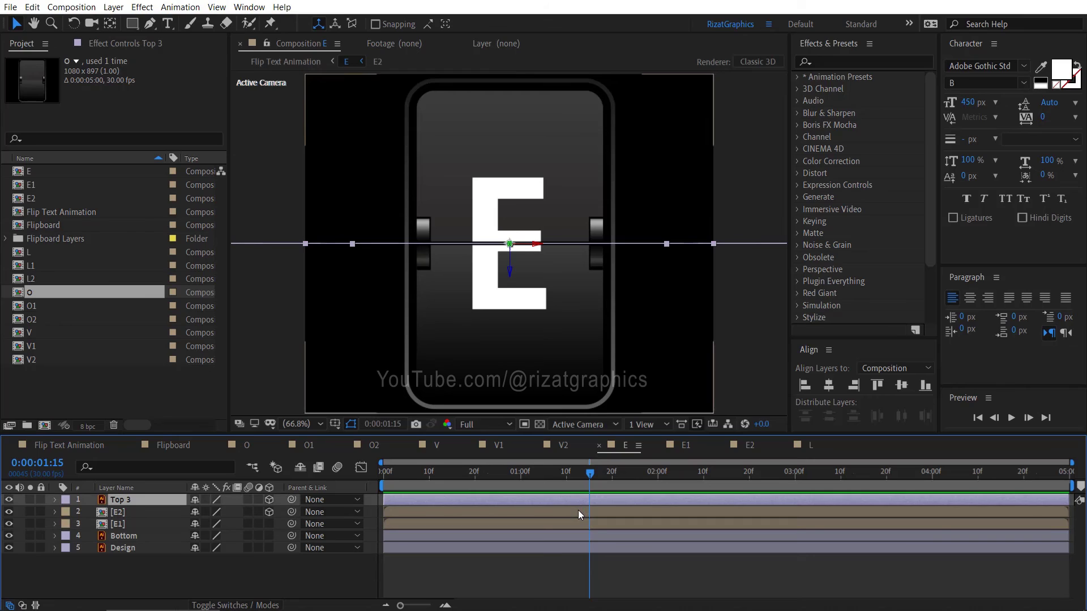
ctrl+click(579, 510)
key(u)
drag(544, 536, 382, 504)
shift+click(385, 513)
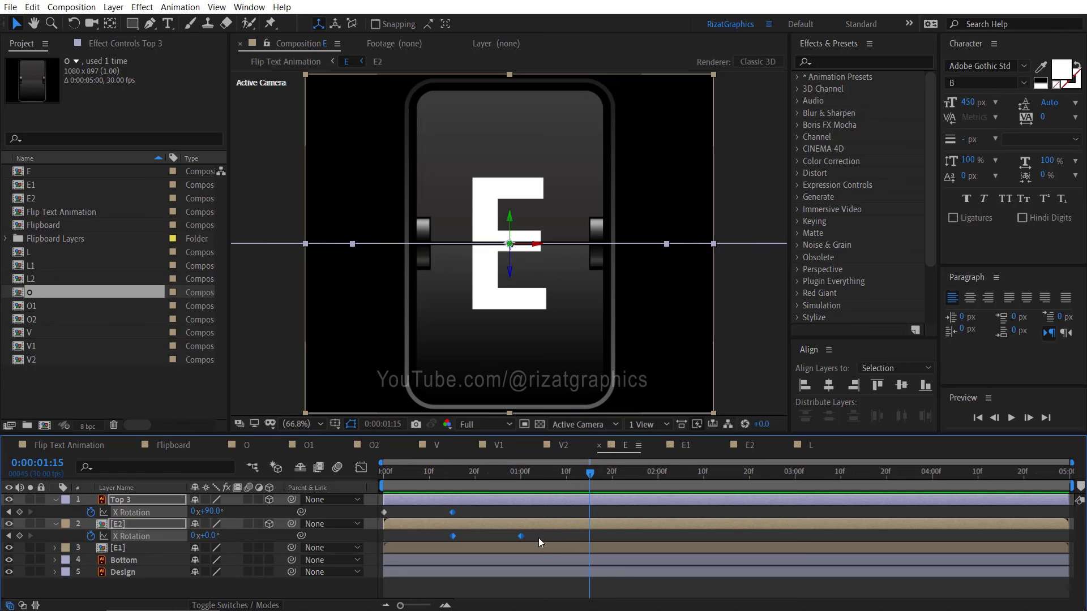
drag(539, 538, 583, 524)
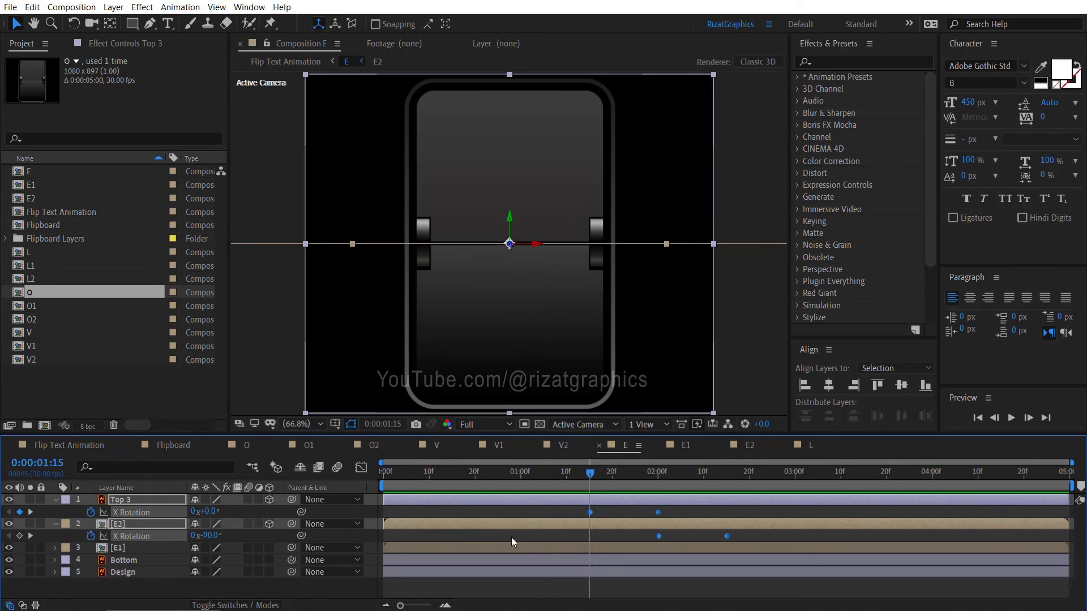
Step: Return to the Flip Text Animation composition and preview the staggered letter flips from the start
click(81, 449)
key(Home)
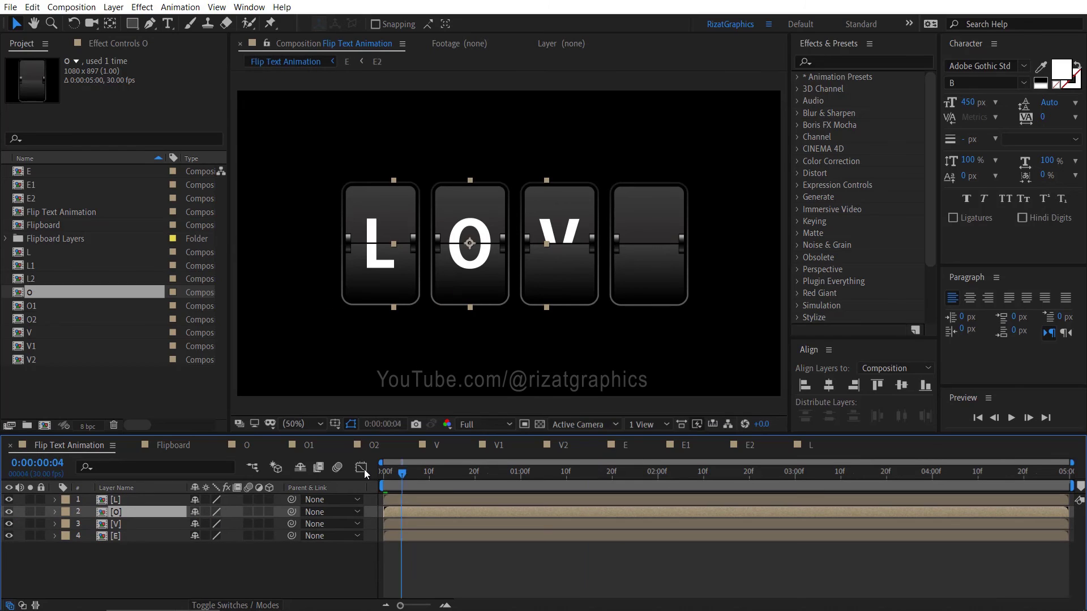
click(1010, 419)
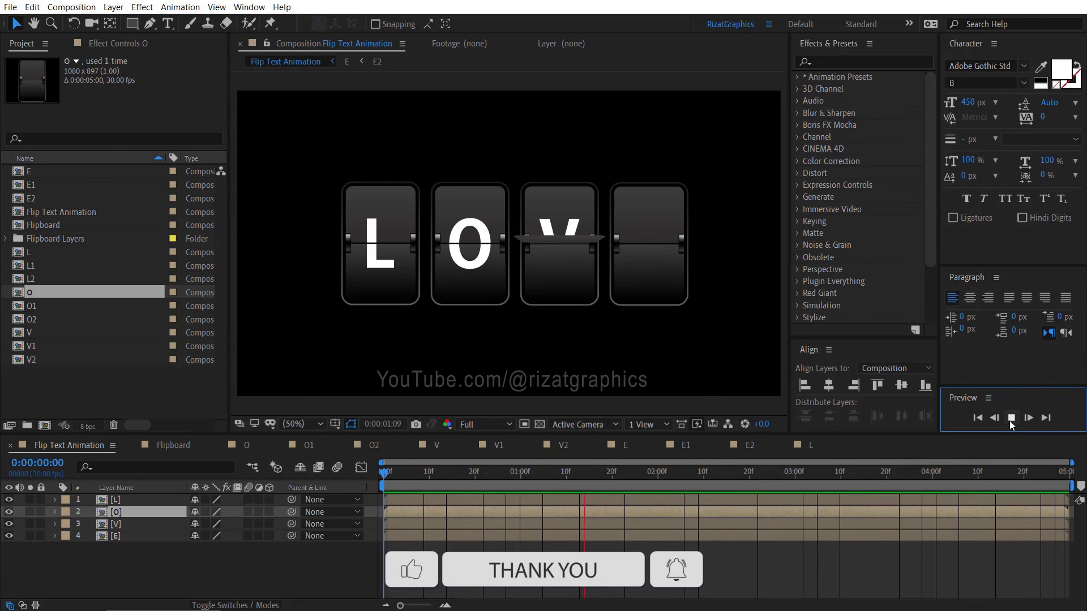
click(1012, 419)
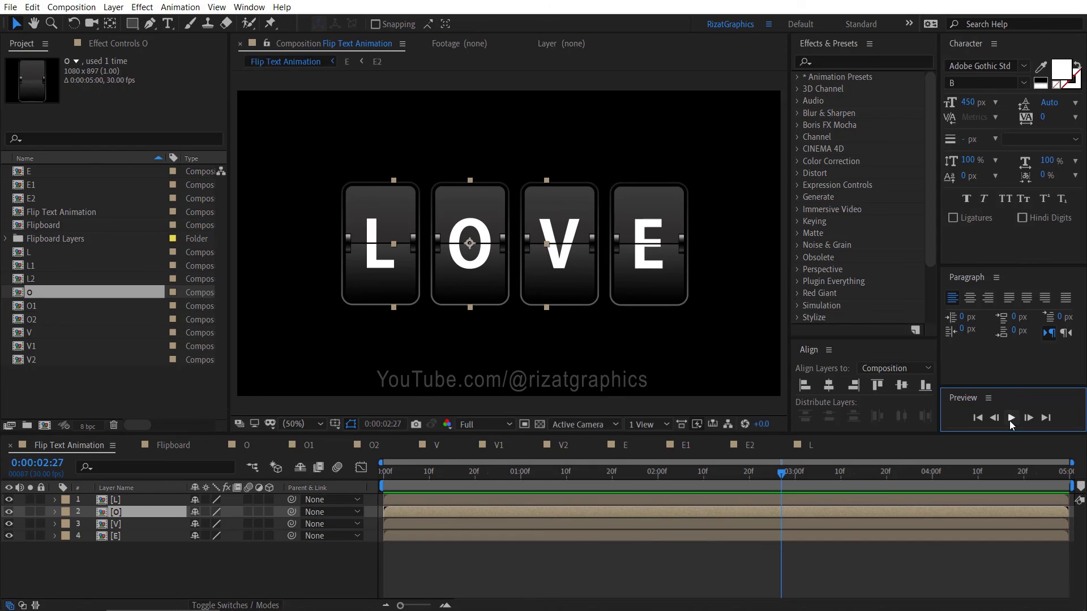
Step: In the L2 composition inside L, change the text layer from L to T and center it in the composition
double_click(129, 502)
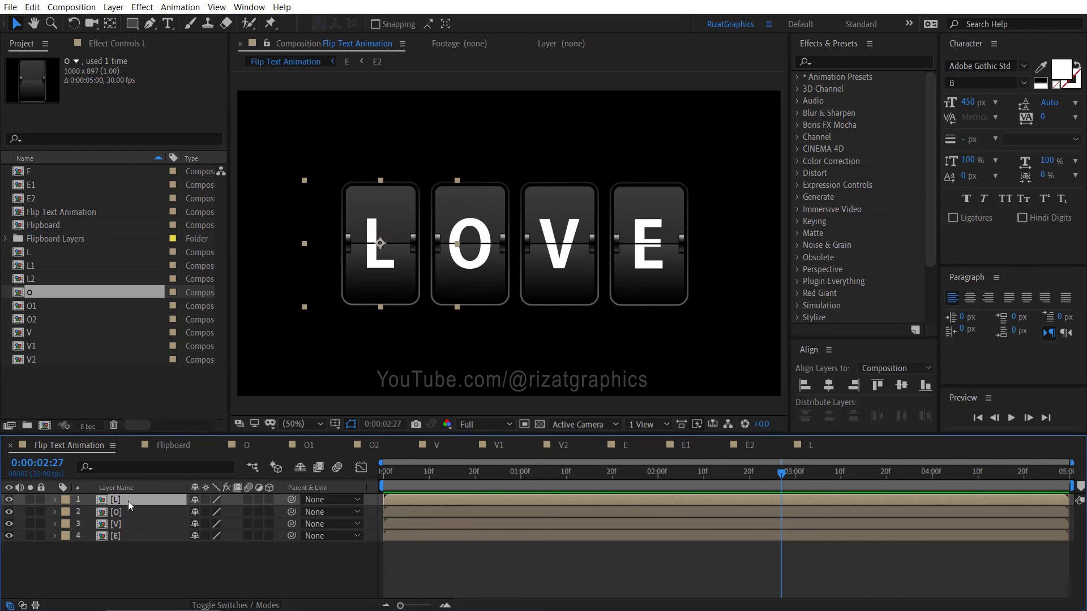
double_click(128, 510)
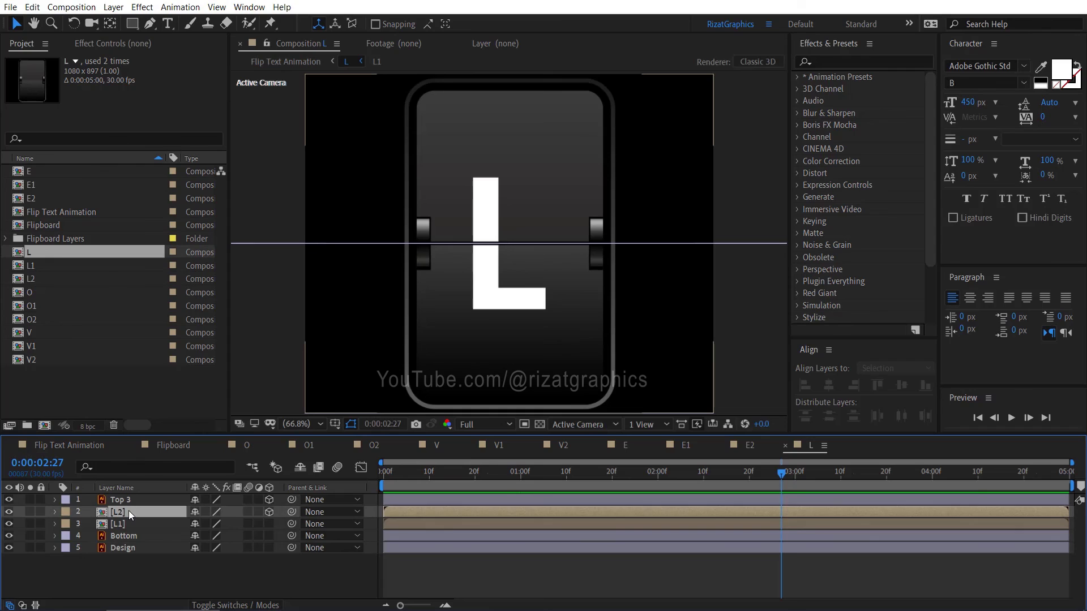
click(131, 513)
double_click(130, 511)
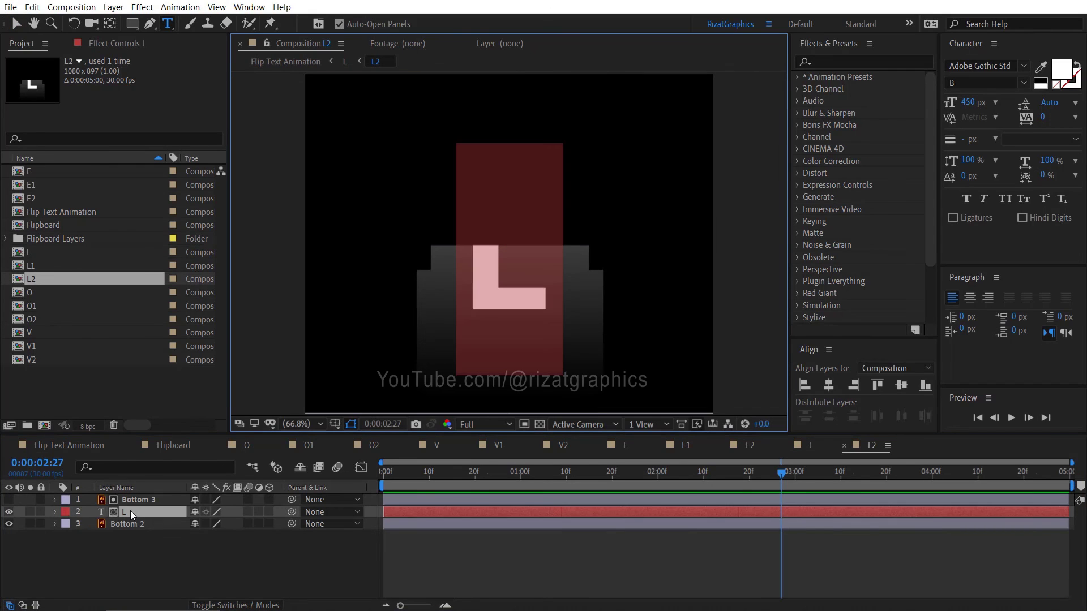
text(T)
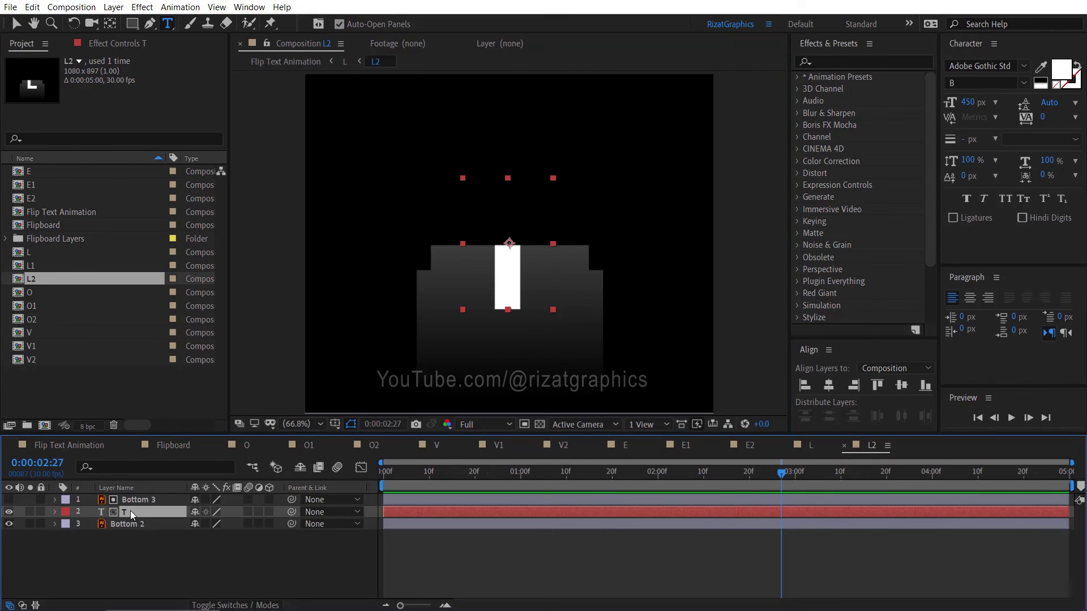
click(827, 390)
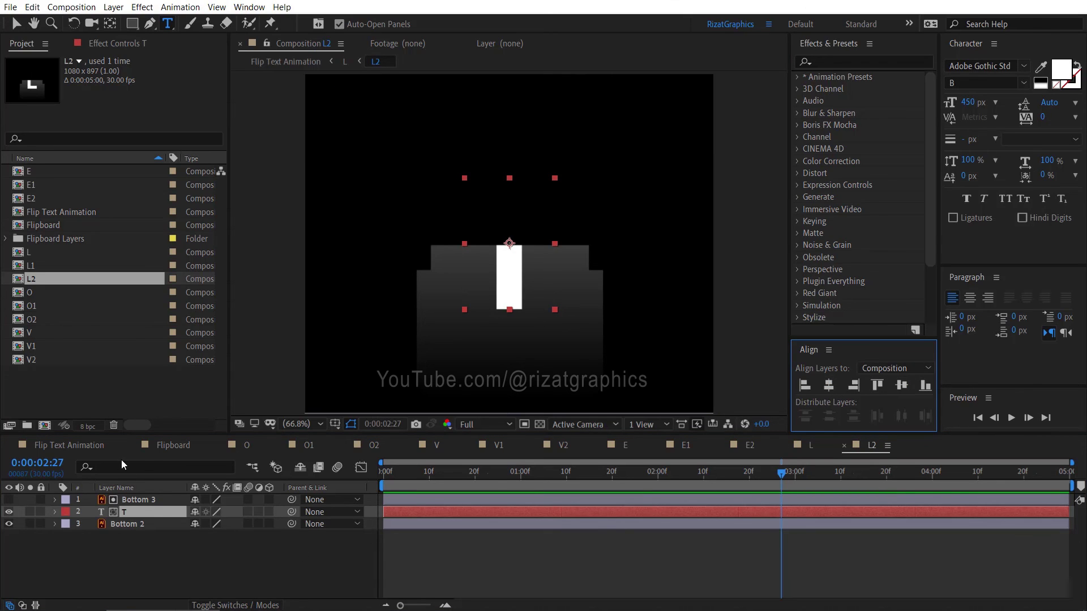
Step: In the L1 composition, change the text layer to T and center it in the composition
double_click(28, 266)
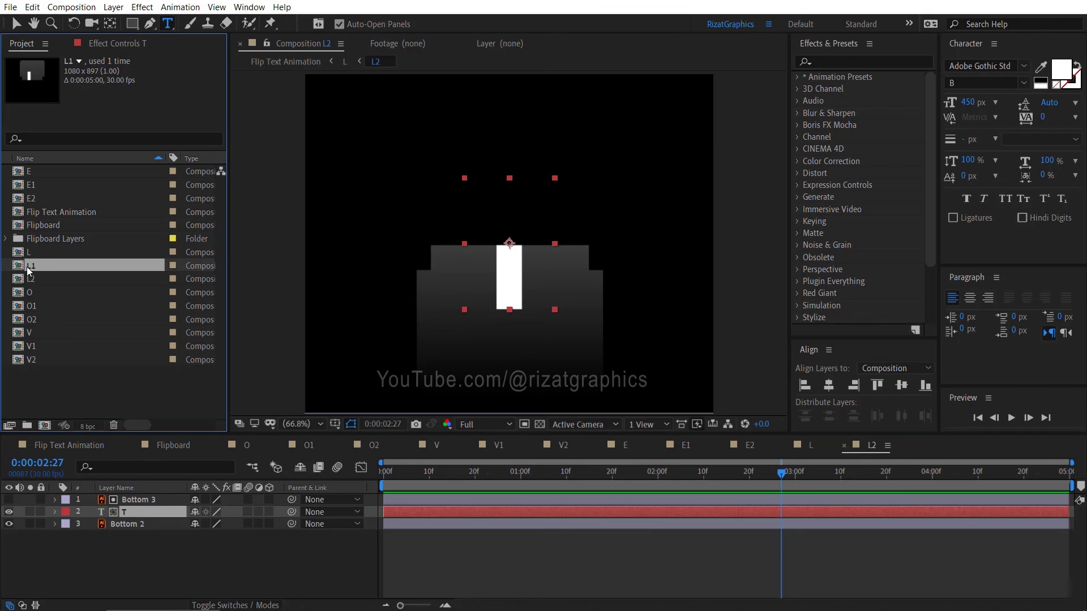
click(129, 511)
click(129, 512)
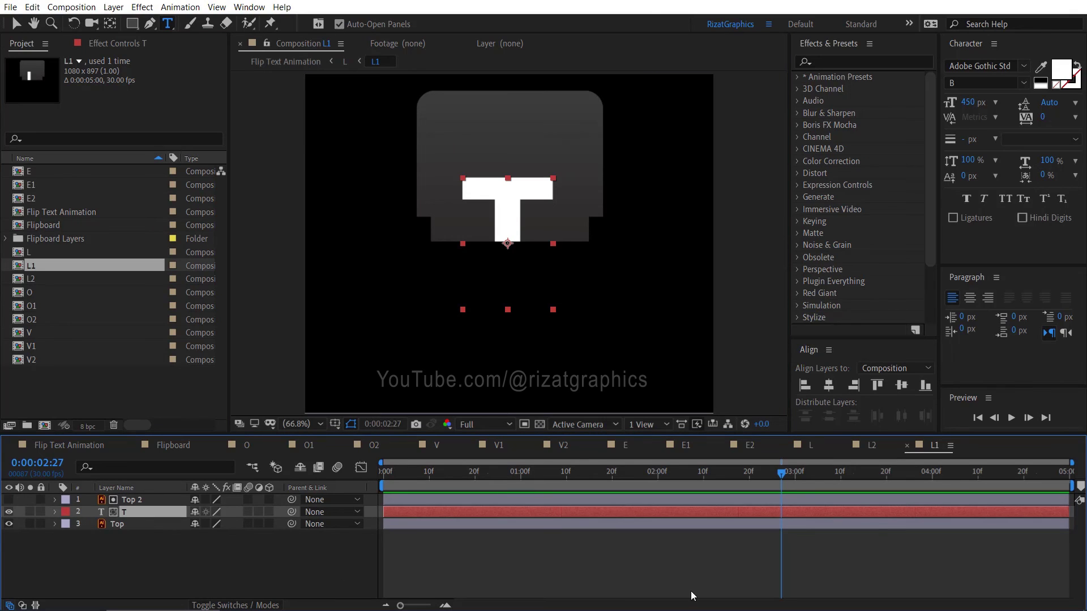
click(903, 386)
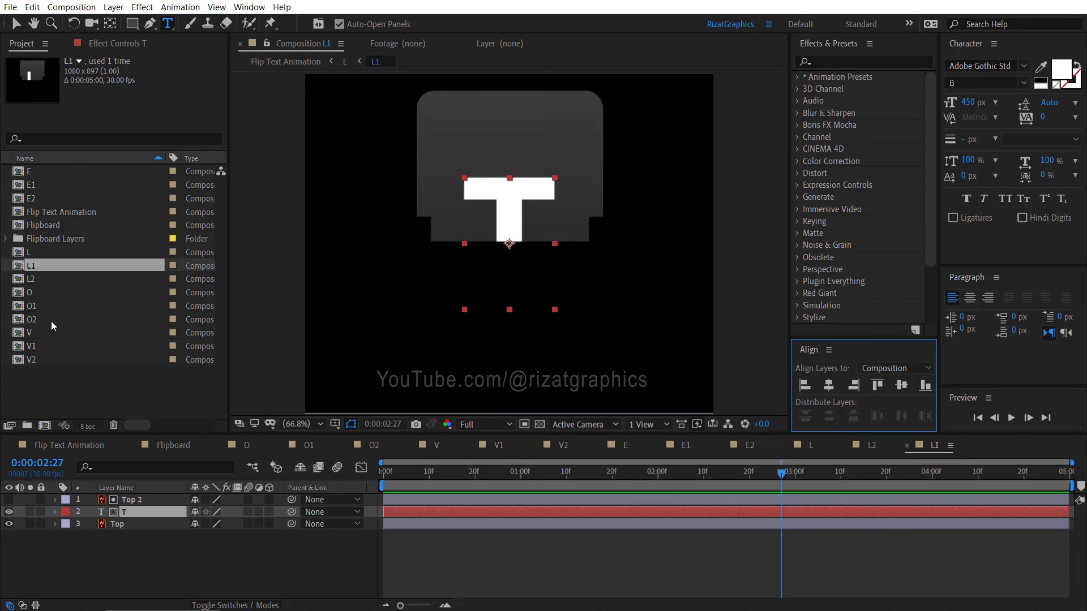
Step: In the O1 composition, change the text layer from O to E and center it in the composition
double_click(41, 342)
double_click(41, 308)
double_click(133, 514)
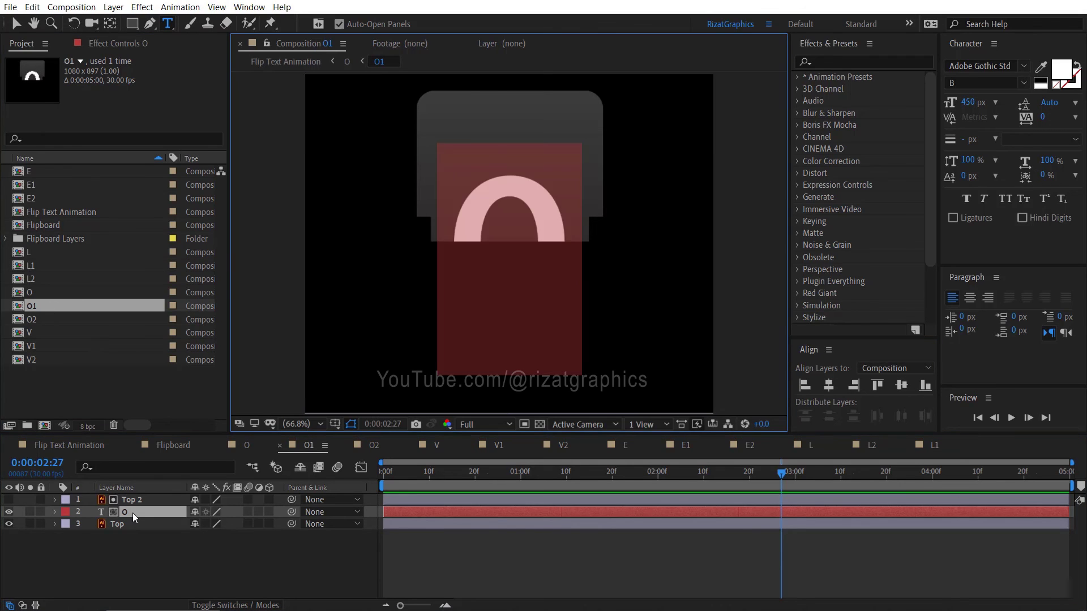
text(E)
click(133, 514)
click(891, 395)
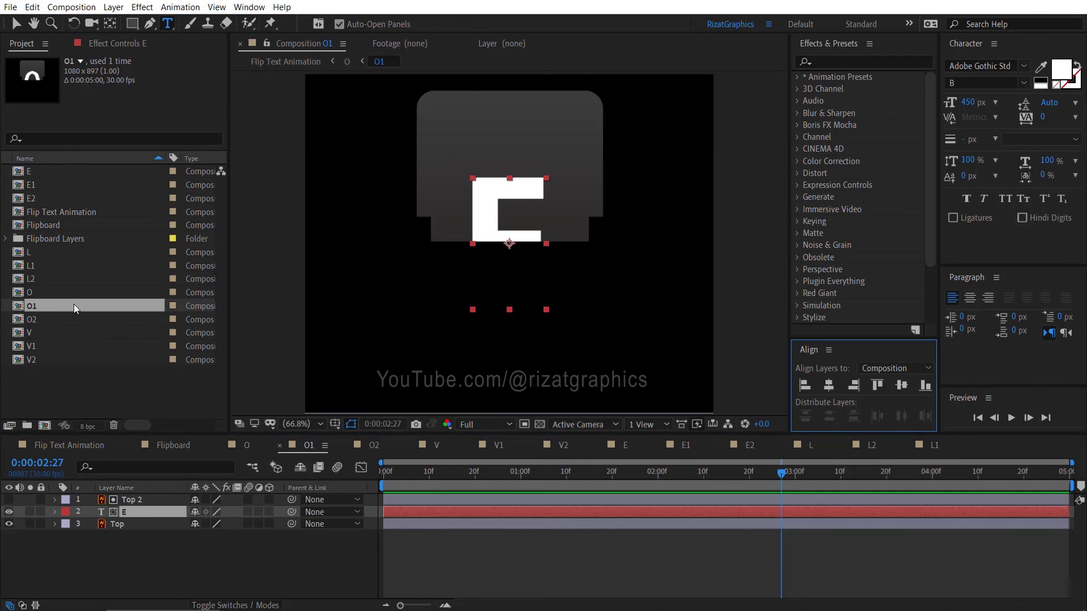
Step: In the O2 composition, change the text layer to E and center it in the composition
double_click(32, 319)
double_click(145, 515)
text(E)
click(145, 514)
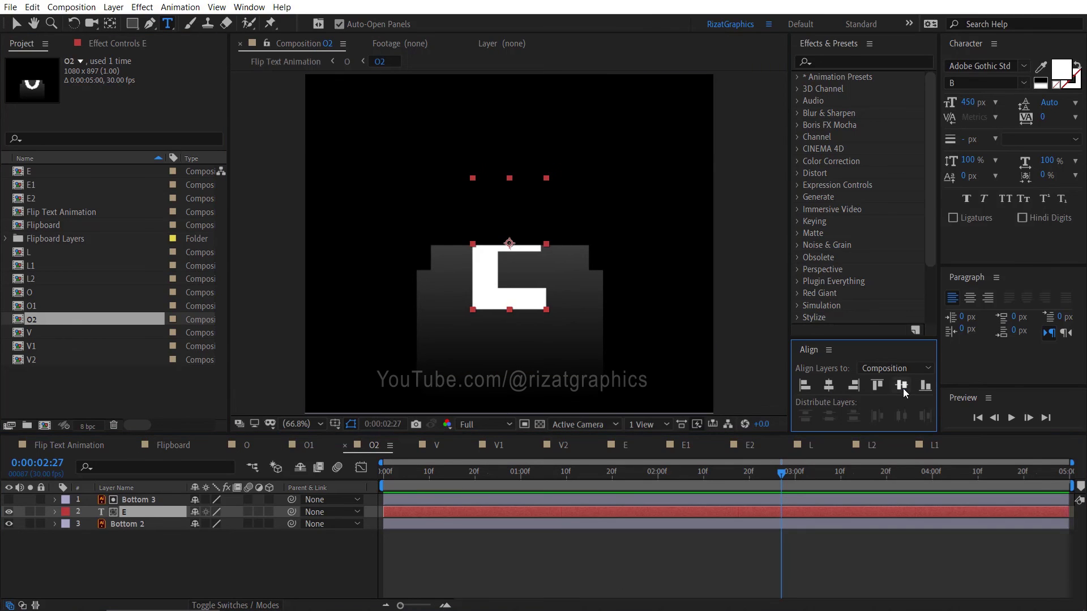
Step: In the V1 and V2 compositions, change the text layer from V to X and center it in each composition
double_click(33, 346)
click(148, 512)
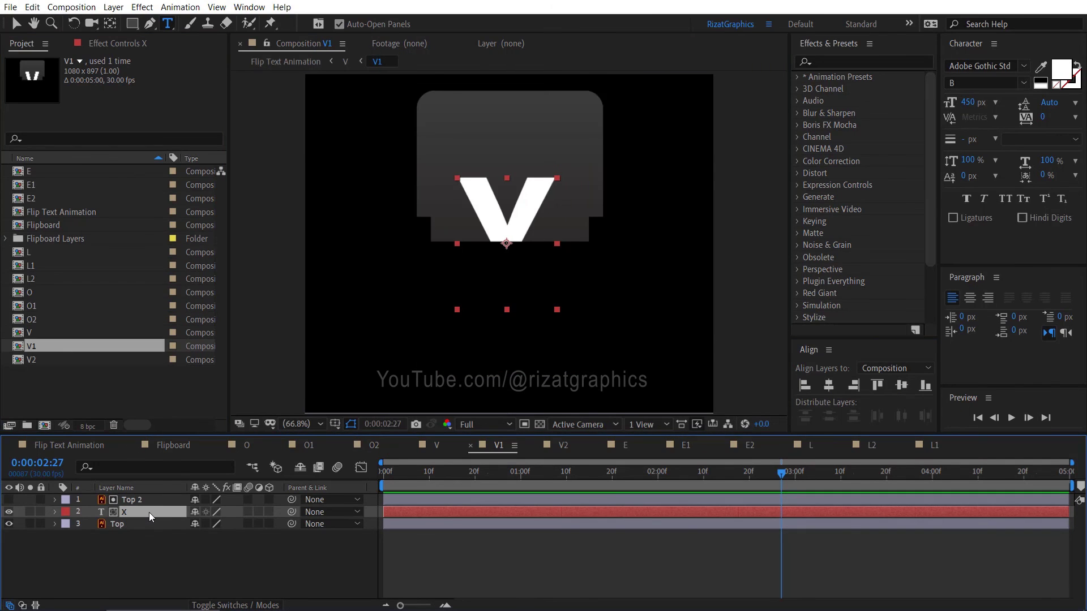
click(829, 385)
double_click(147, 514)
text(X)
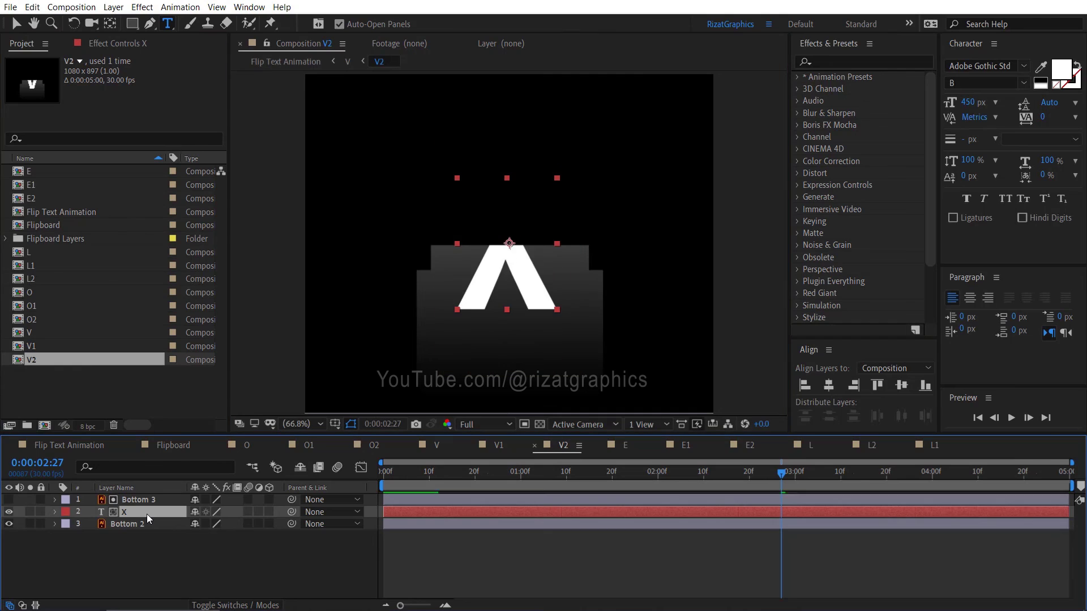
click(902, 385)
Step: In the E1 composition, change the text layer from E to T and center it in the composition
double_click(49, 183)
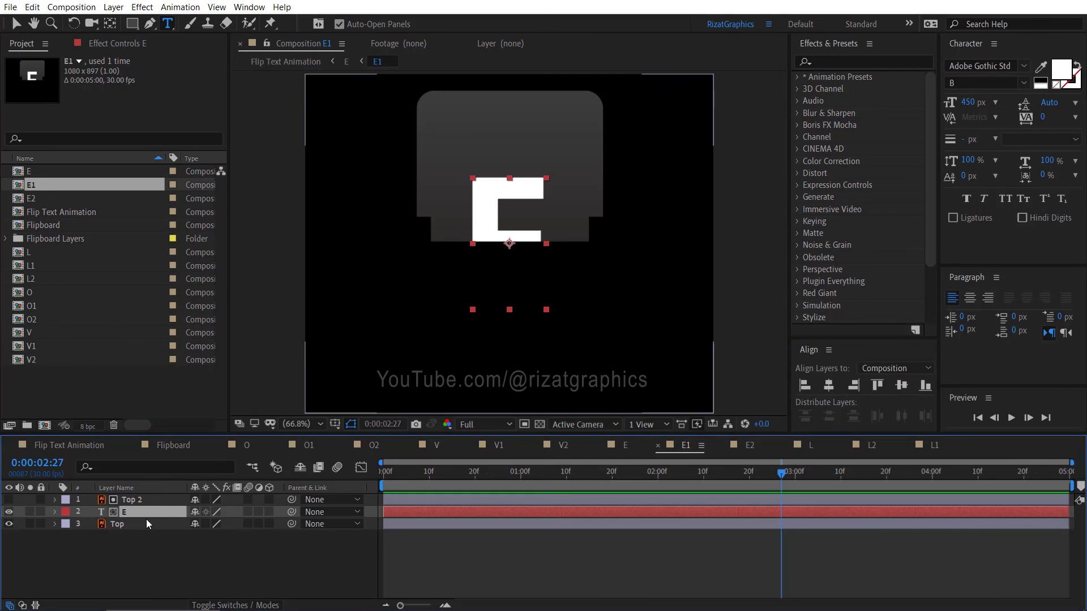
double_click(145, 515)
text(T)
click(901, 389)
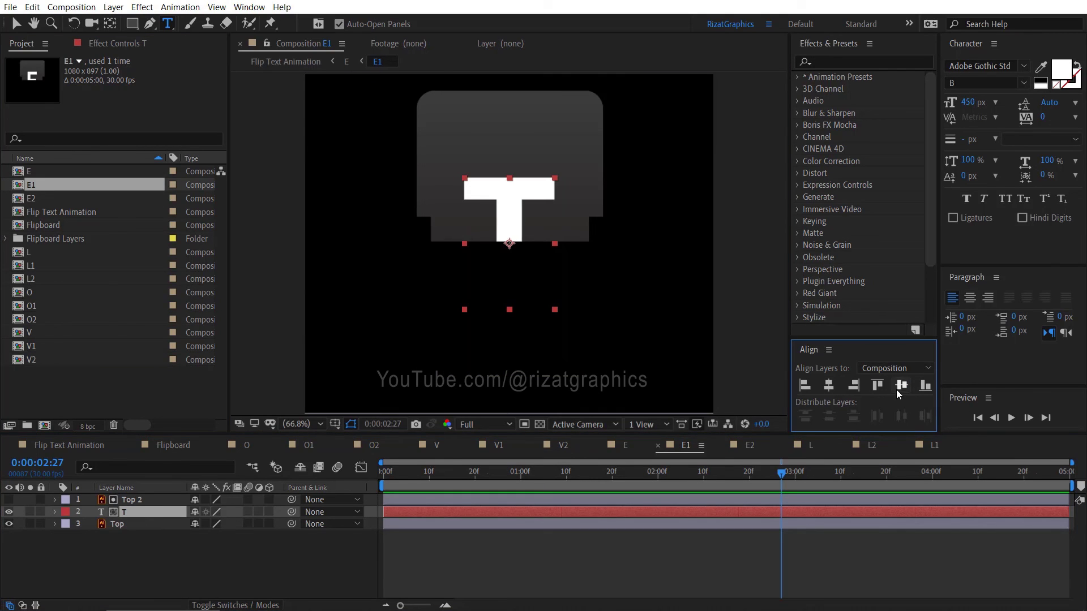
Step: In the E2 composition, change the text layer to T and center it in the composition
double_click(79, 198)
double_click(147, 513)
text(T)
click(902, 386)
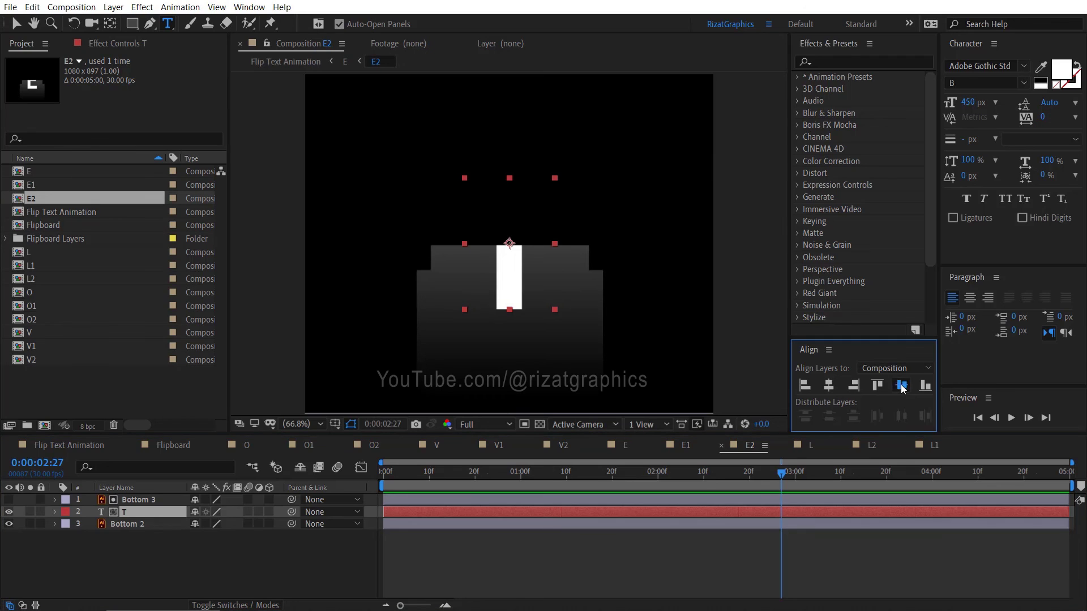
Step: Return to the Flip Text Animation composition and preview the flips with the new letters from the start
click(69, 445)
key(Home)
click(1010, 418)
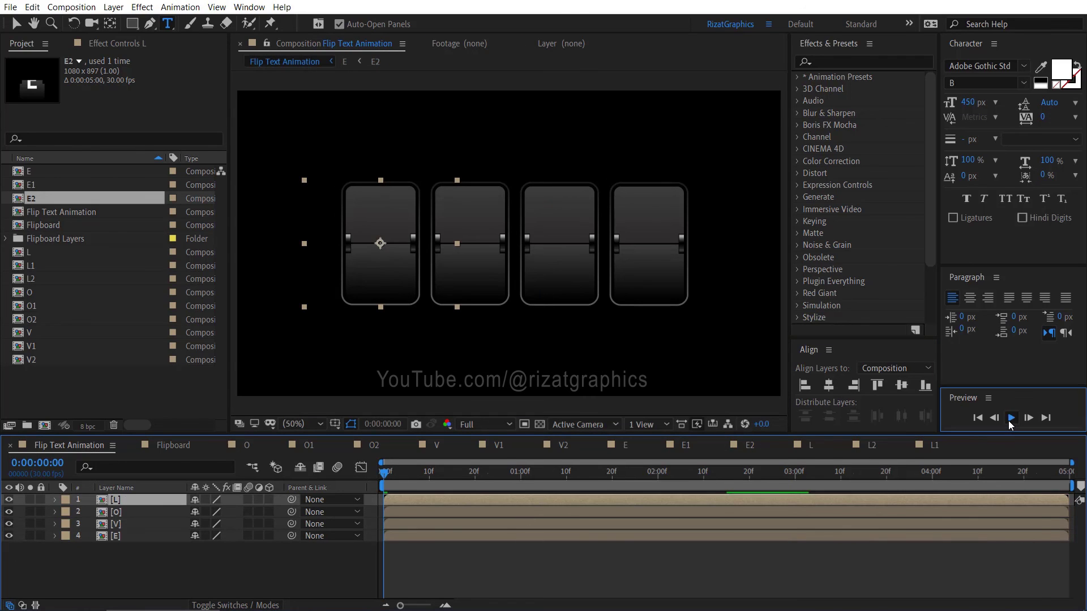
click(1009, 419)
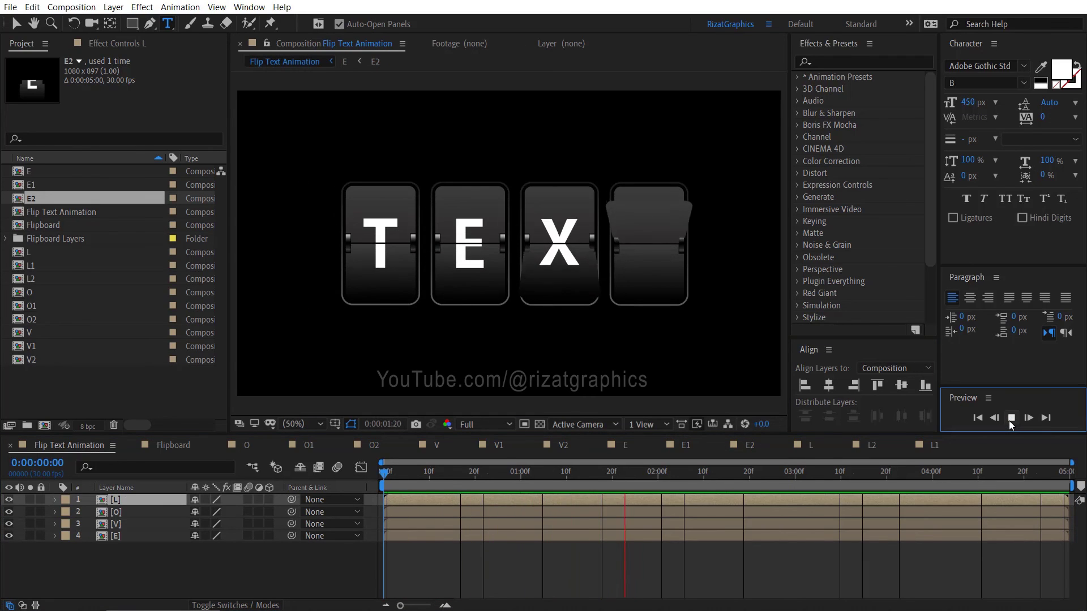